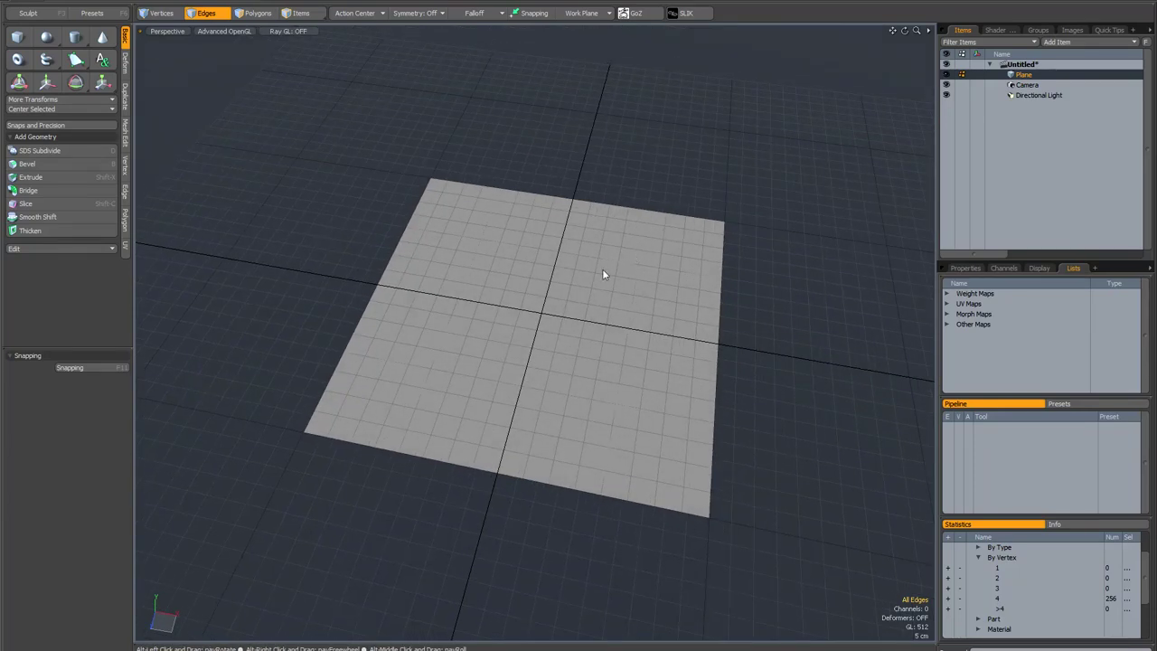
# - Add a new empty mesh item alongside the plane and view the scene from above
pyautogui.keyDown('alt'); pyautogui.moveTo(602, 271); pyautogui.dragTo(619, 304); pyautogui.keyUp('alt')
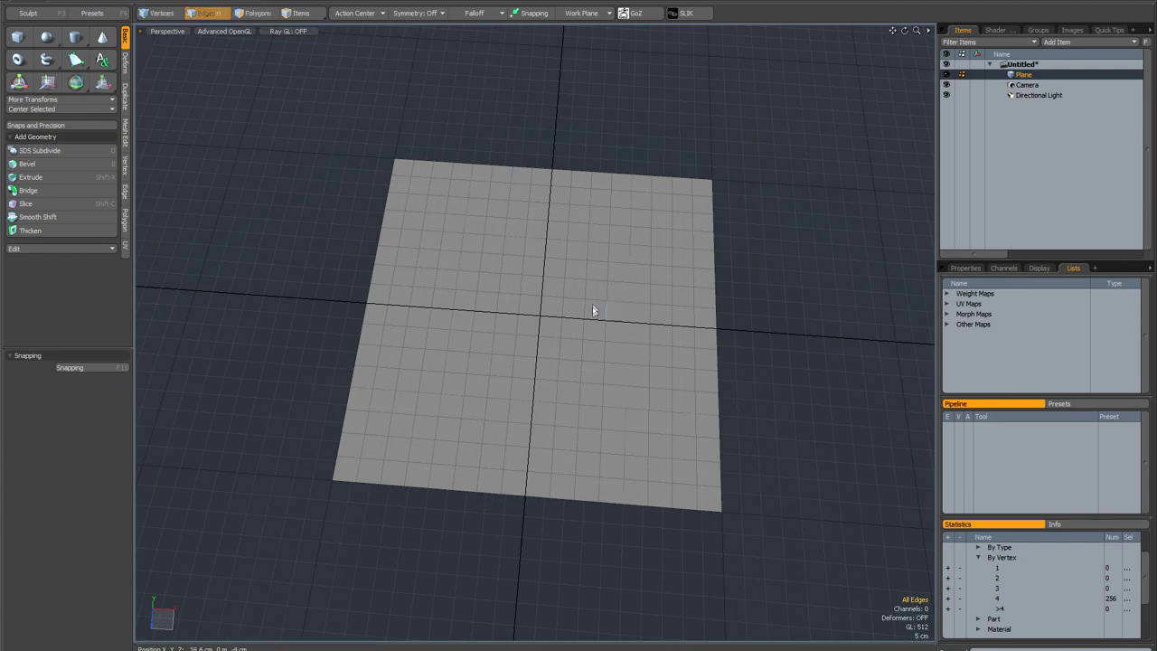
pyautogui.moveTo(592, 311)
pyautogui.keyDown('alt'); pyautogui.mouseDown()
pyautogui.moveTo(592, 287)
pyautogui.moveTo(577, 314)
pyautogui.moveTo(589, 305)
pyautogui.moveTo(594, 294)
pyautogui.moveTo(573, 309)
pyautogui.mouseUp(); pyautogui.keyUp('alt')
pyautogui.scroll(3, 572, 309)
pyautogui.scroll(-3, 571, 314)
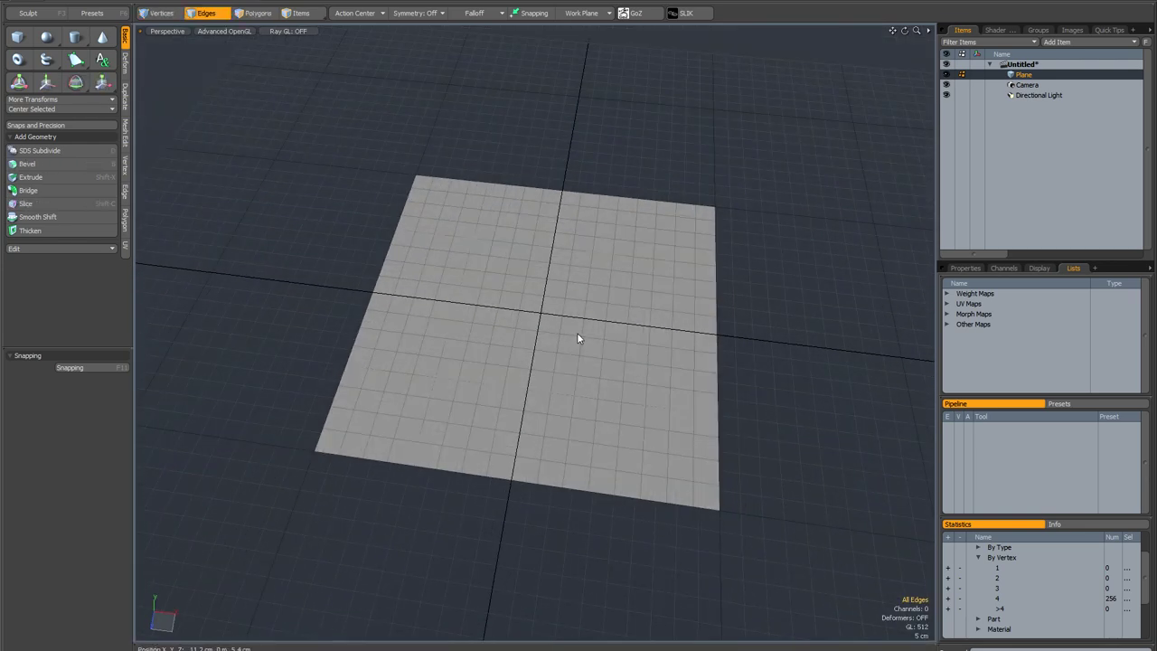
pyautogui.press('n')
pyautogui.moveTo(578, 333)
pyautogui.keyDown('alt'); pyautogui.mouseDown()
pyautogui.moveTo(557, 313)
pyautogui.moveTo(562, 326)
pyautogui.mouseUp(); pyautogui.keyUp('alt')
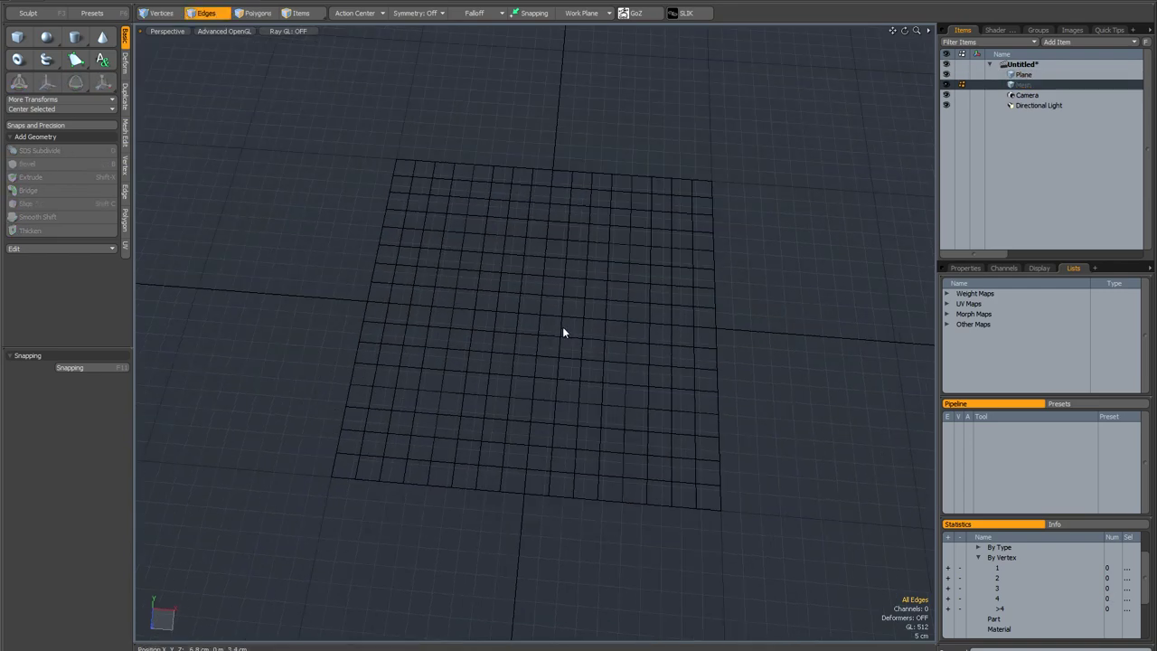
pyautogui.press('KP_1')
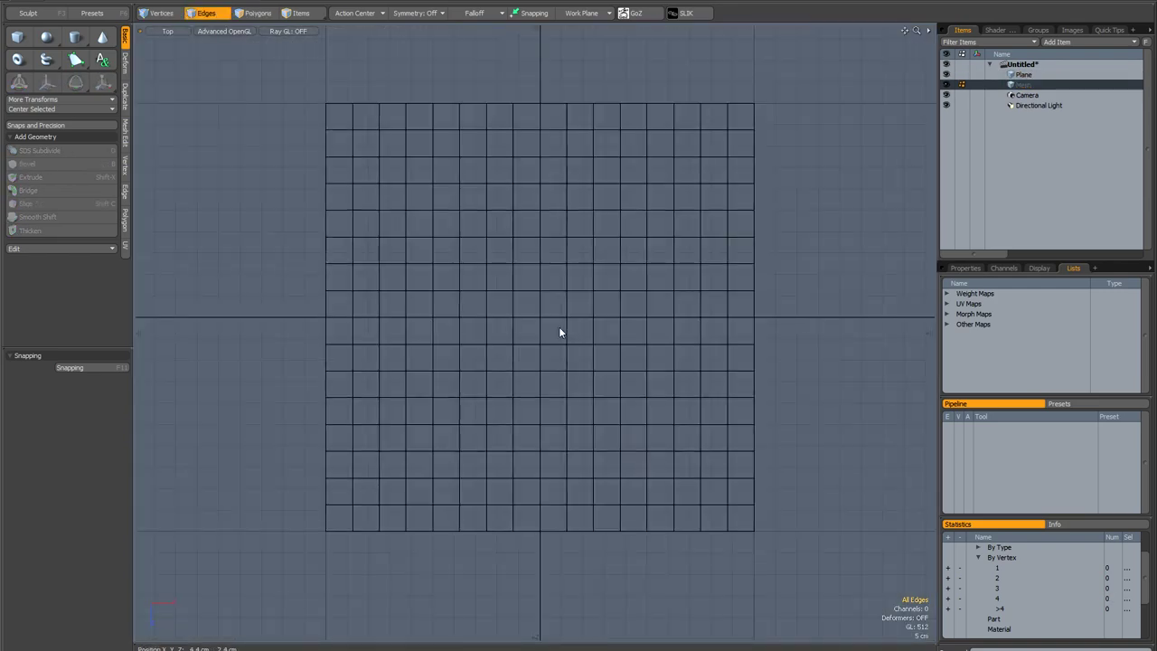
# - Create a flat 50-sided circular cylinder primitive centred on the plane along the Y axis, with a radius of about 15.7 cm
pyautogui.click(76, 38)
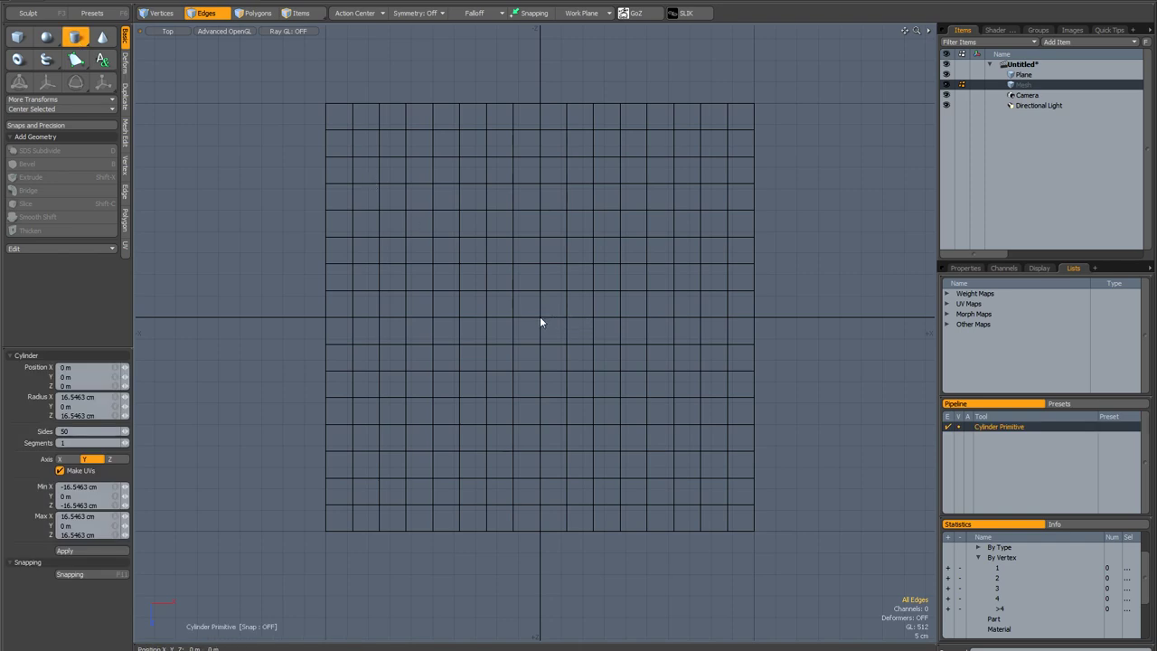
pyautogui.moveTo(540, 321); pyautogui.dragTo(605, 349)
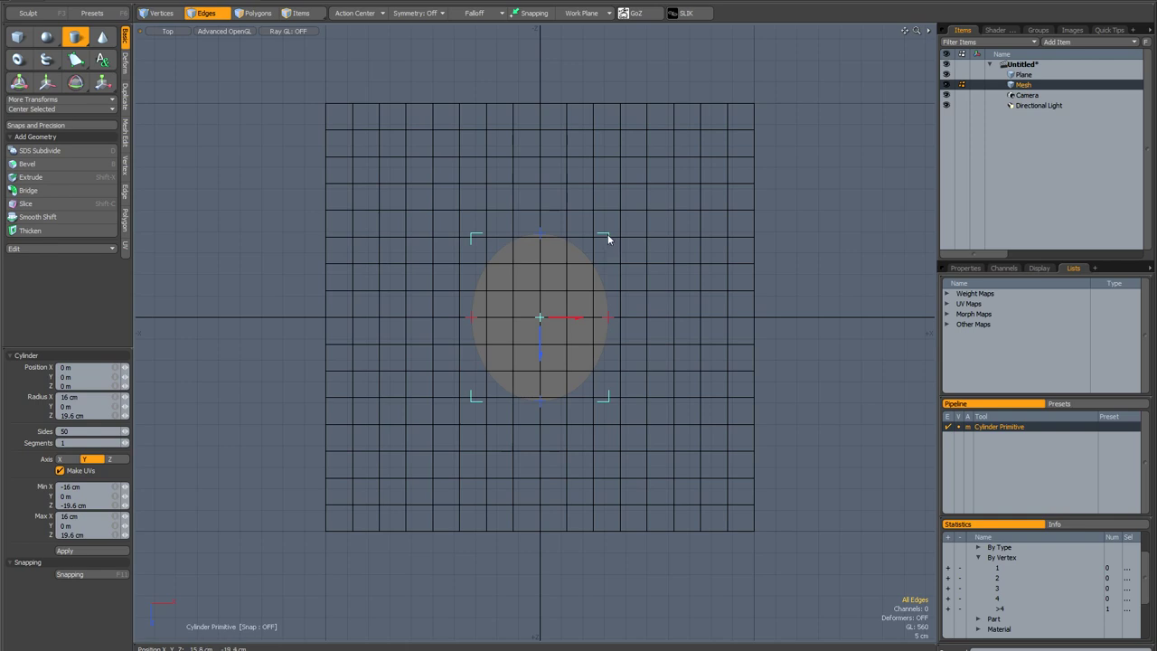
pyautogui.keyDown('ctrl'); pyautogui.moveTo(610, 234); pyautogui.dragTo(609, 240); pyautogui.keyUp('ctrl')
pyautogui.press('2')
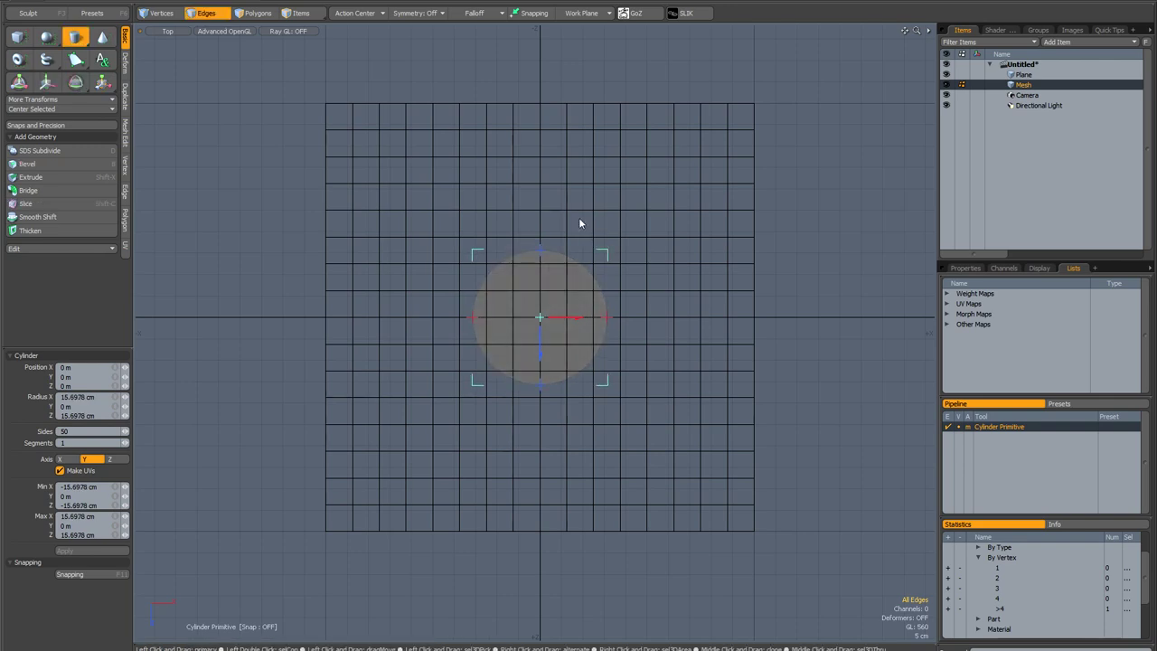
# - Extend the disc vertically through the plane into a cylinder with a Y radius of about 12.6 cm
pyautogui.press('KP_Decimal')
pyautogui.keyDown('alt'); pyautogui.moveTo(564, 324); pyautogui.dragTo(558, 253); pyautogui.keyUp('alt')
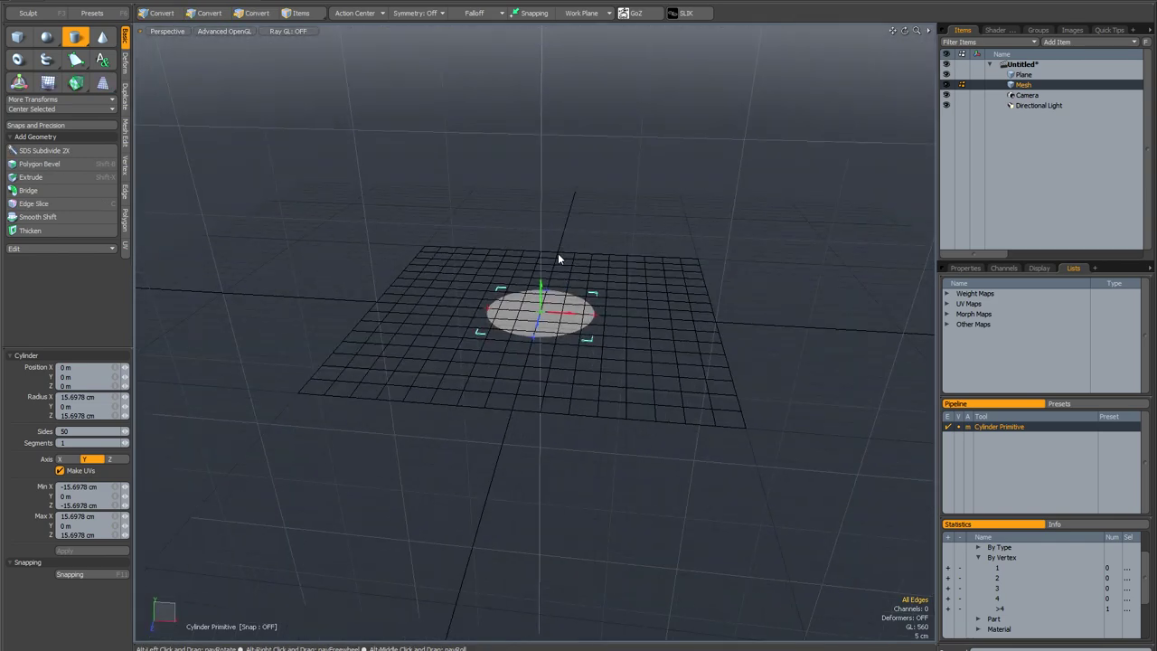
pyautogui.moveTo(542, 311); pyautogui.dragTo(590, 436)
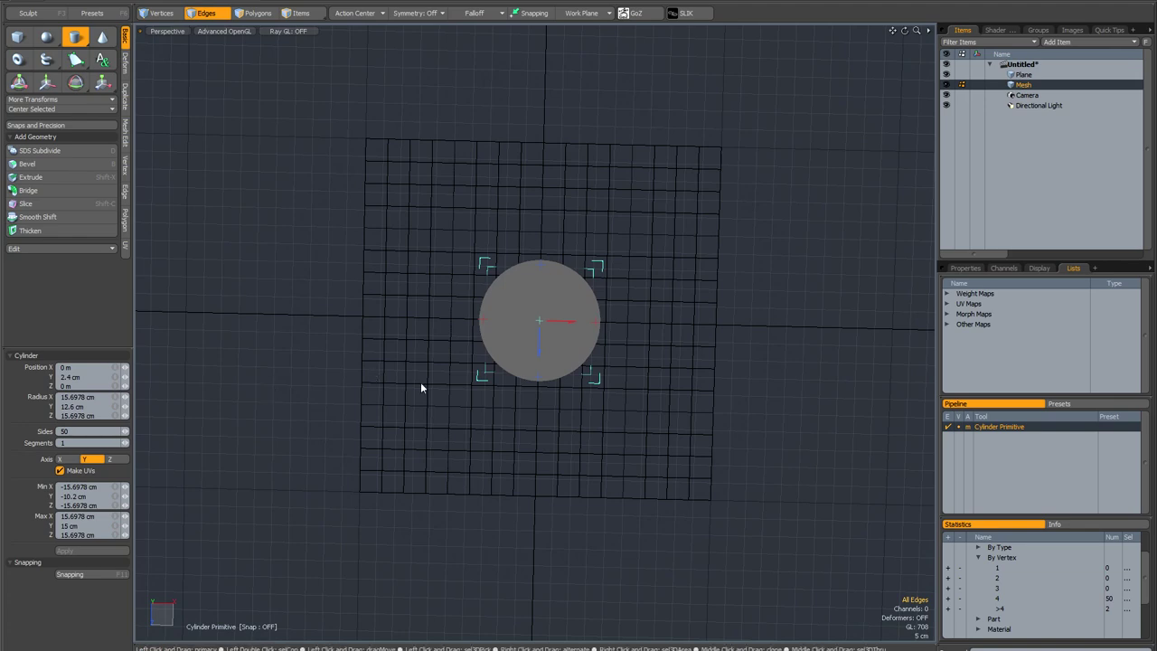
pyautogui.press('q')
pyautogui.keyDown('alt'); pyautogui.moveTo(488, 409); pyautogui.dragTo(533, 370); pyautogui.keyUp('alt')
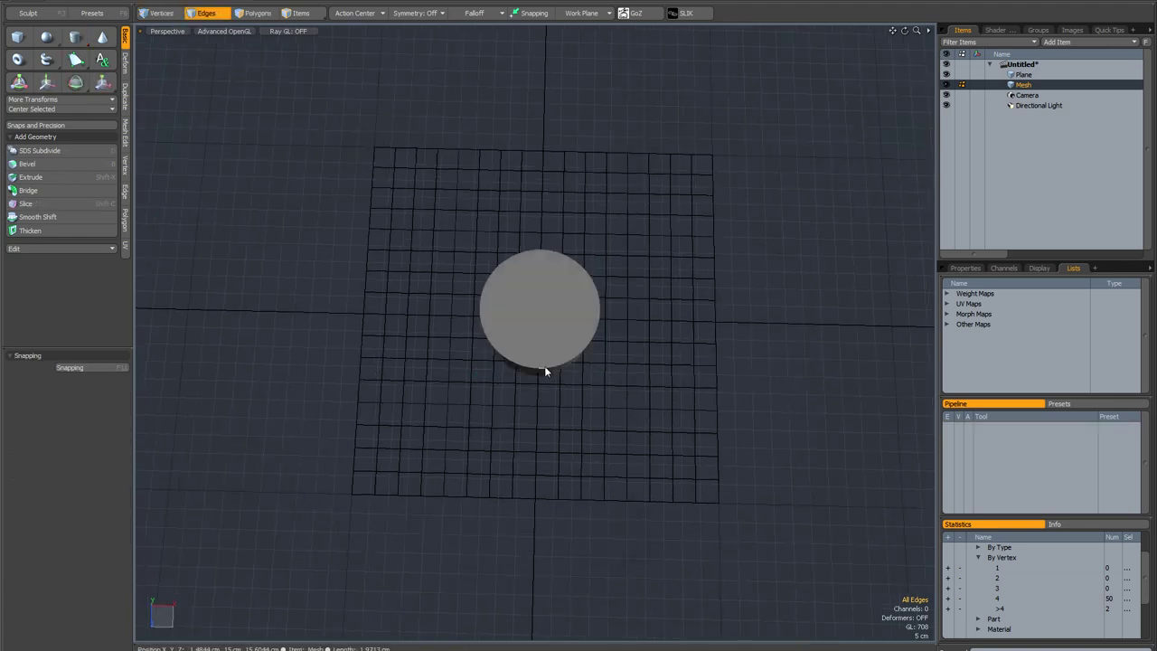
# - Delete the six-by-six block of plane polygons surrounding the cylinder's outline
pyautogui.click(1024, 74)
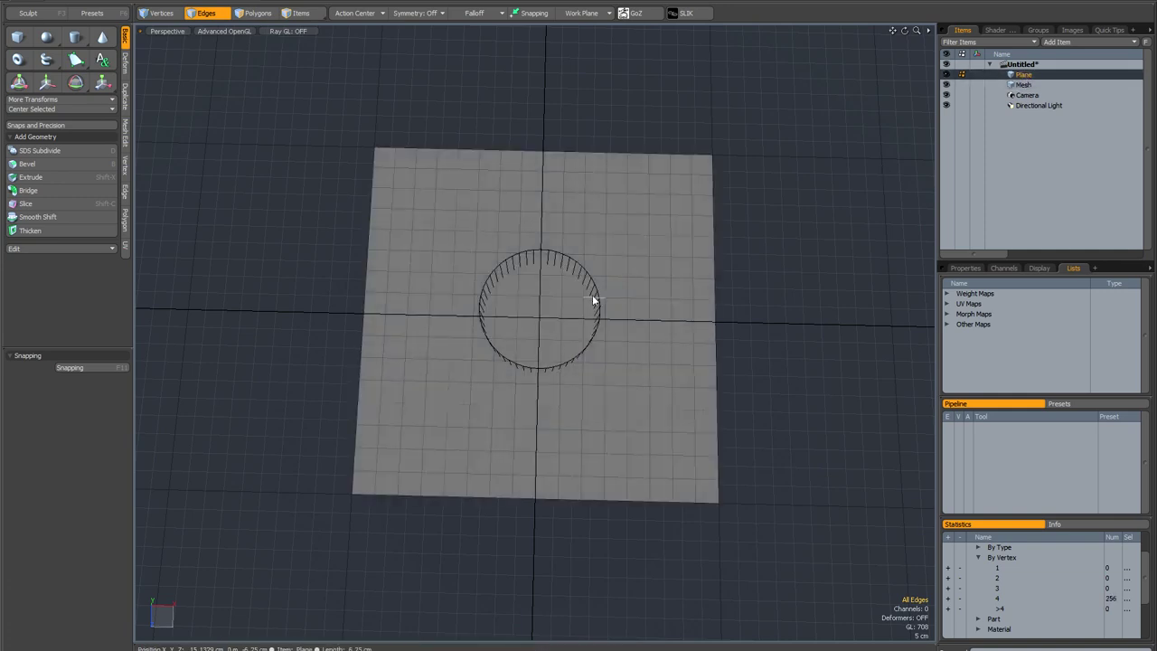
pyautogui.press('KP_1')
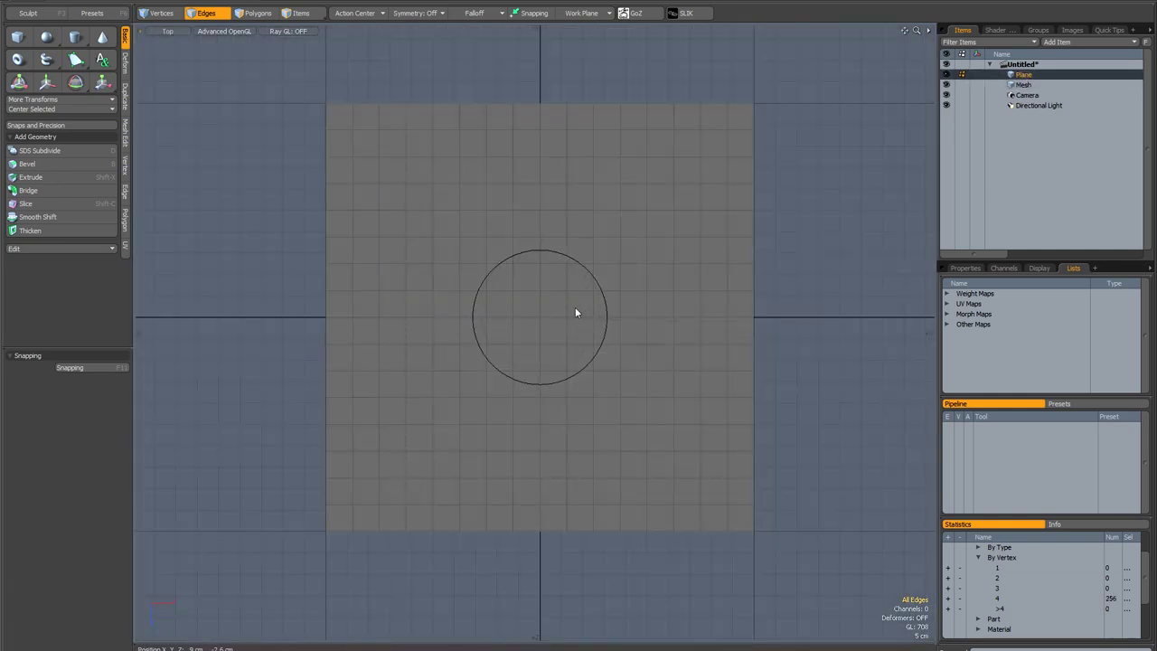
pyautogui.press('3')
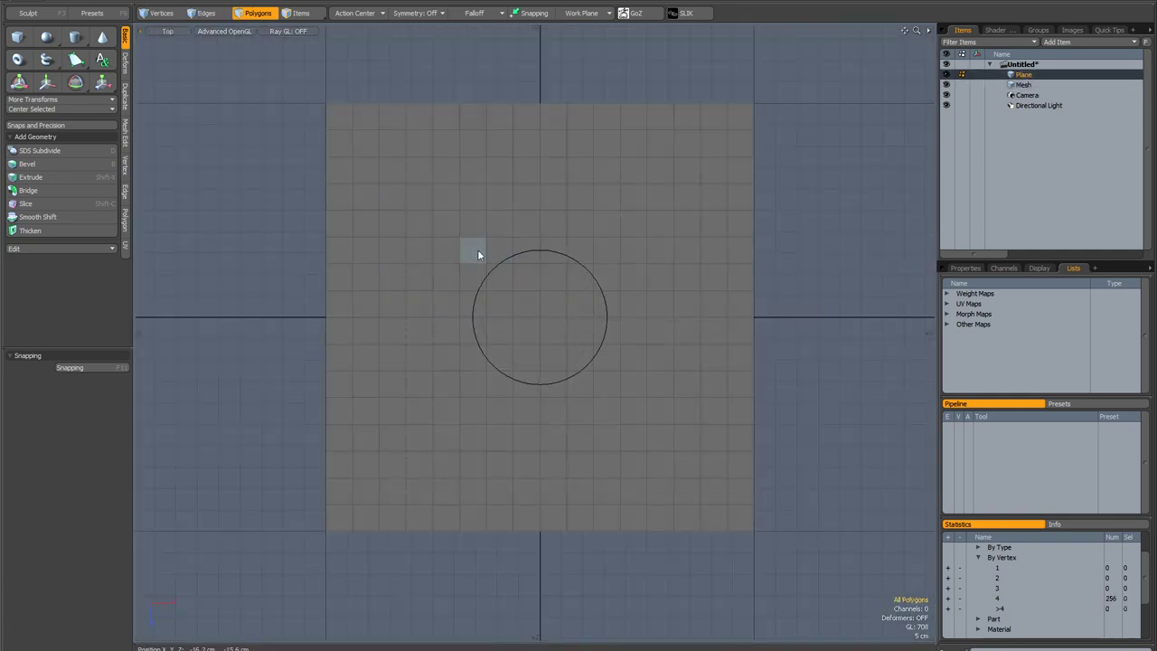
pyautogui.moveTo(477, 251); pyautogui.dragTo(596, 254)
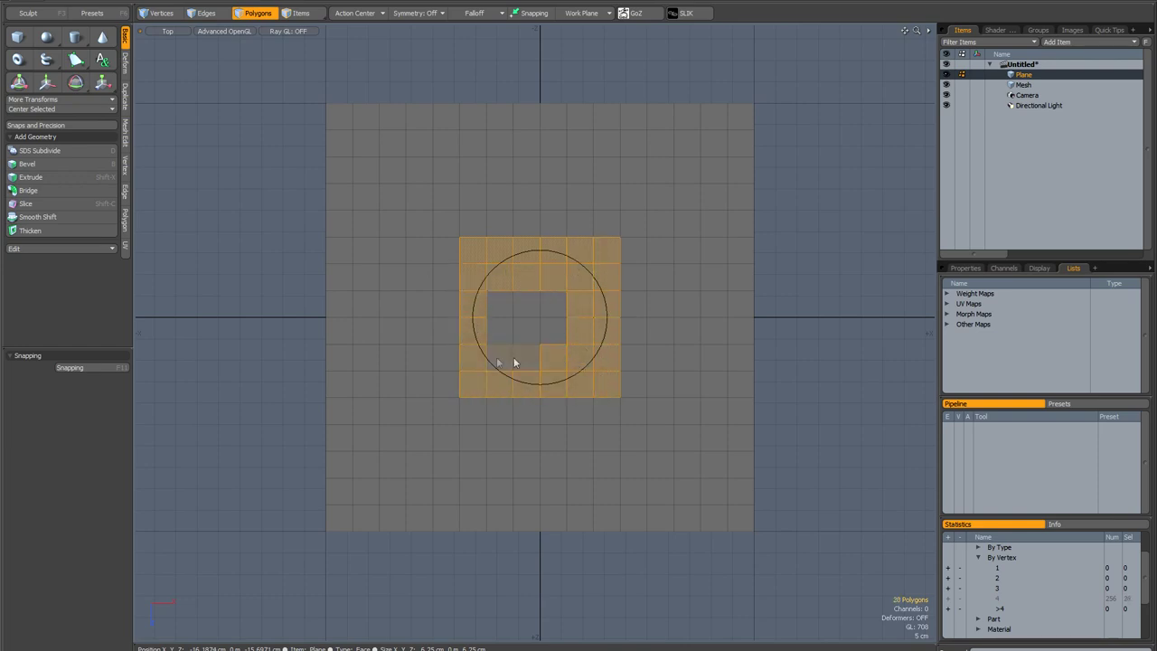
pyautogui.moveTo(513, 363); pyautogui.dragTo(503, 309)
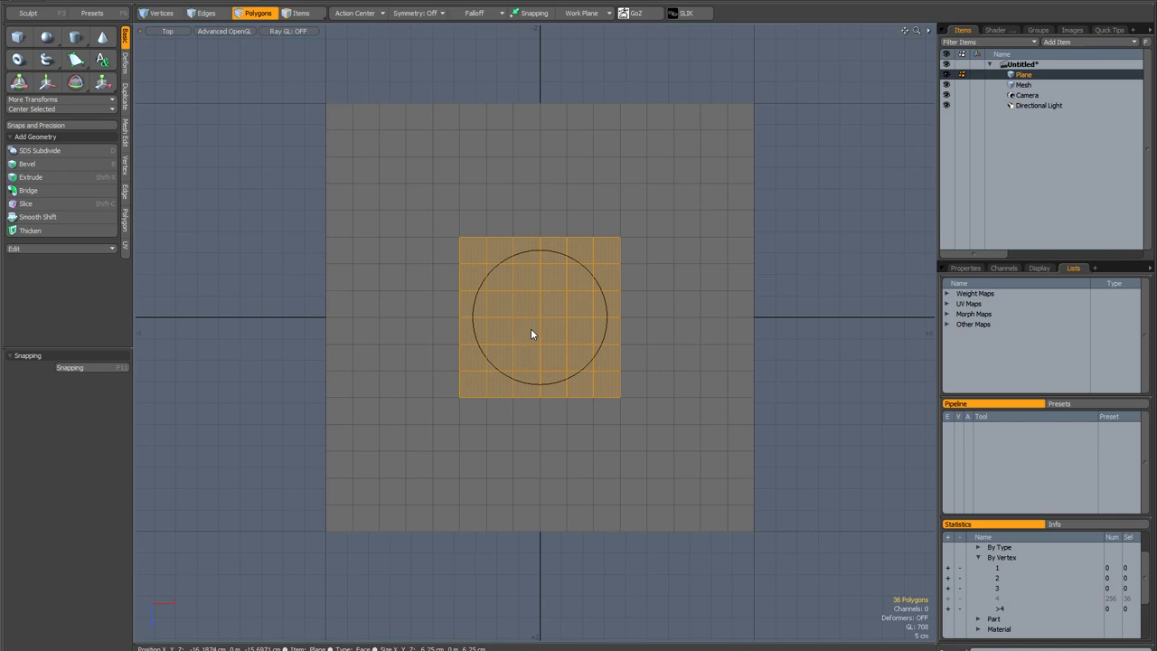
pyautogui.press('Delete')
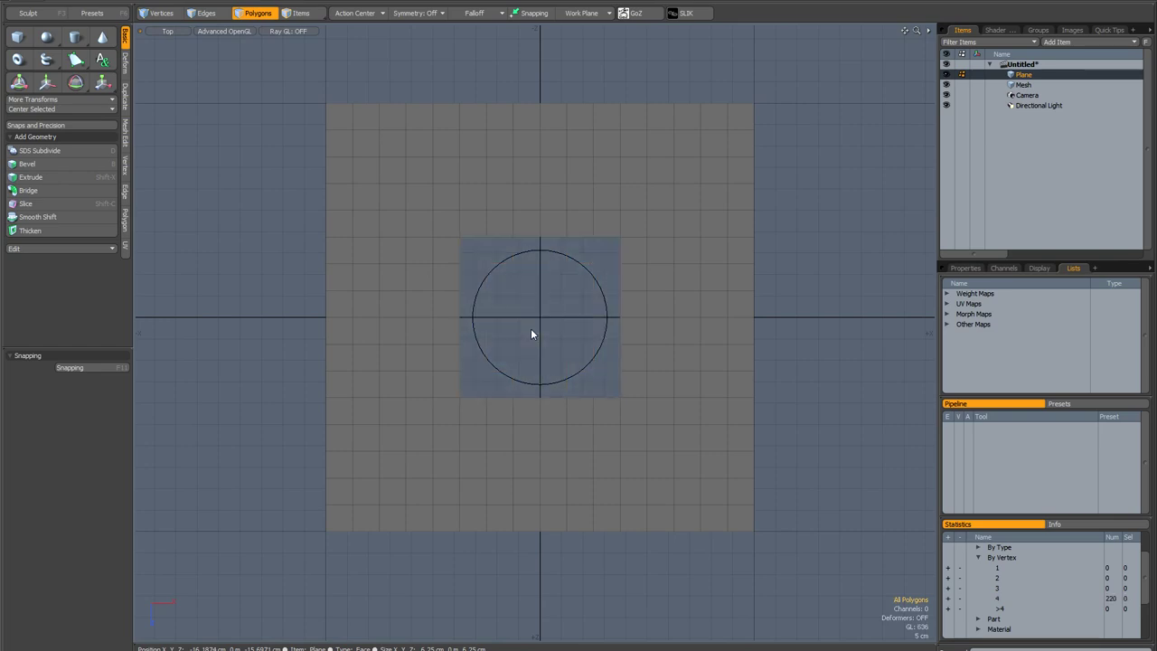
# - Fit the square hole's border edges to the cylinder's circular outline using the Background constraint and a scale transform
pyautogui.press('2')
pyautogui.doubleClick(476, 239)
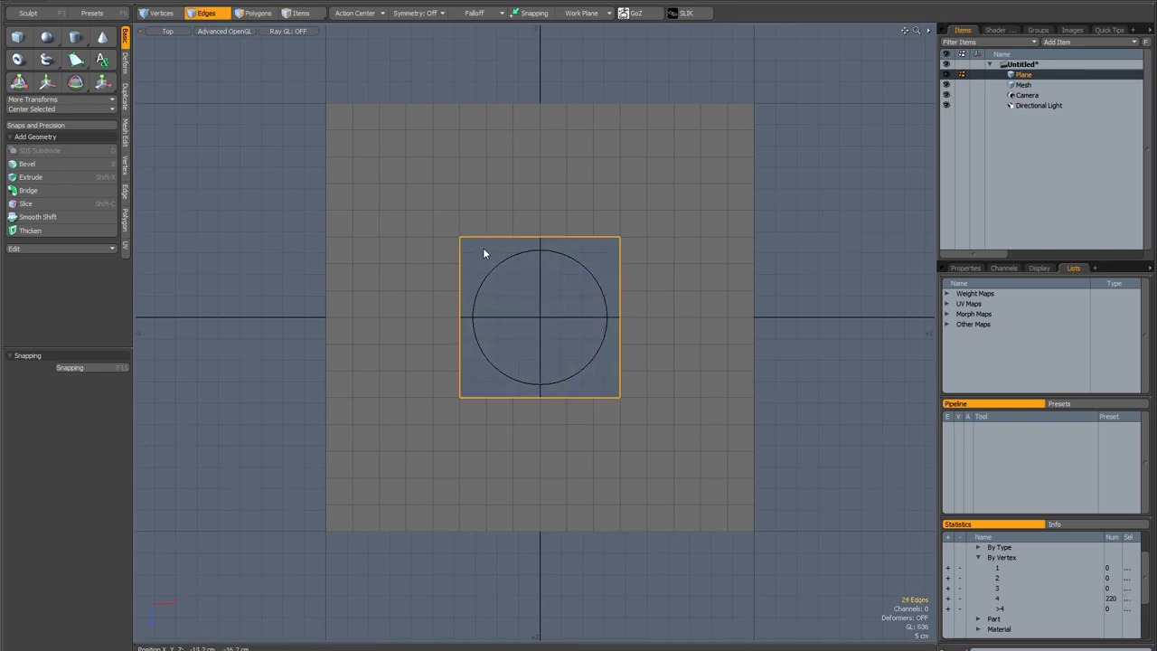
pyautogui.press('KP_Decimal')
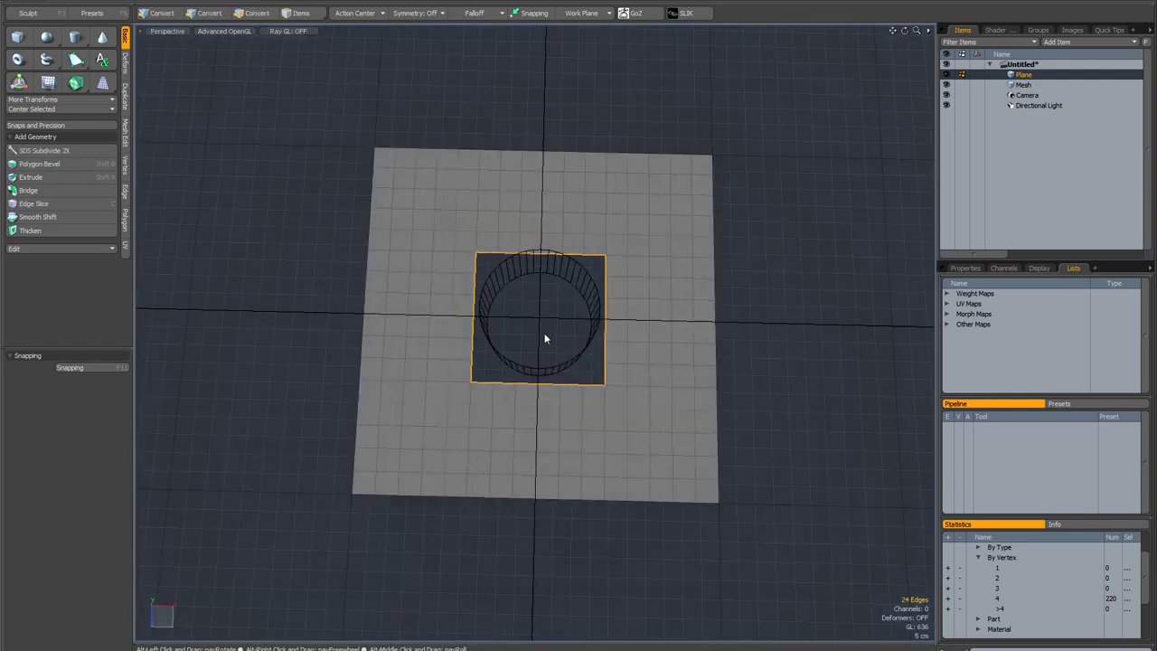
pyautogui.keyDown('alt'); pyautogui.moveTo(544, 332); pyautogui.dragTo(528, 282); pyautogui.keyUp('alt')
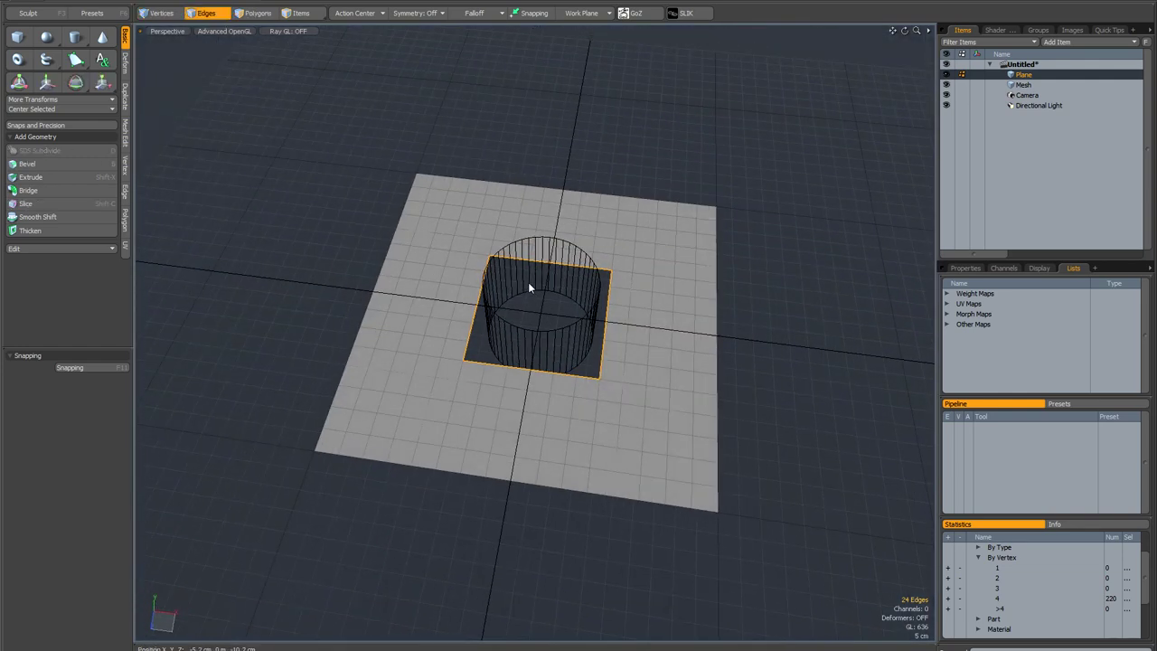
pyautogui.press('F11')
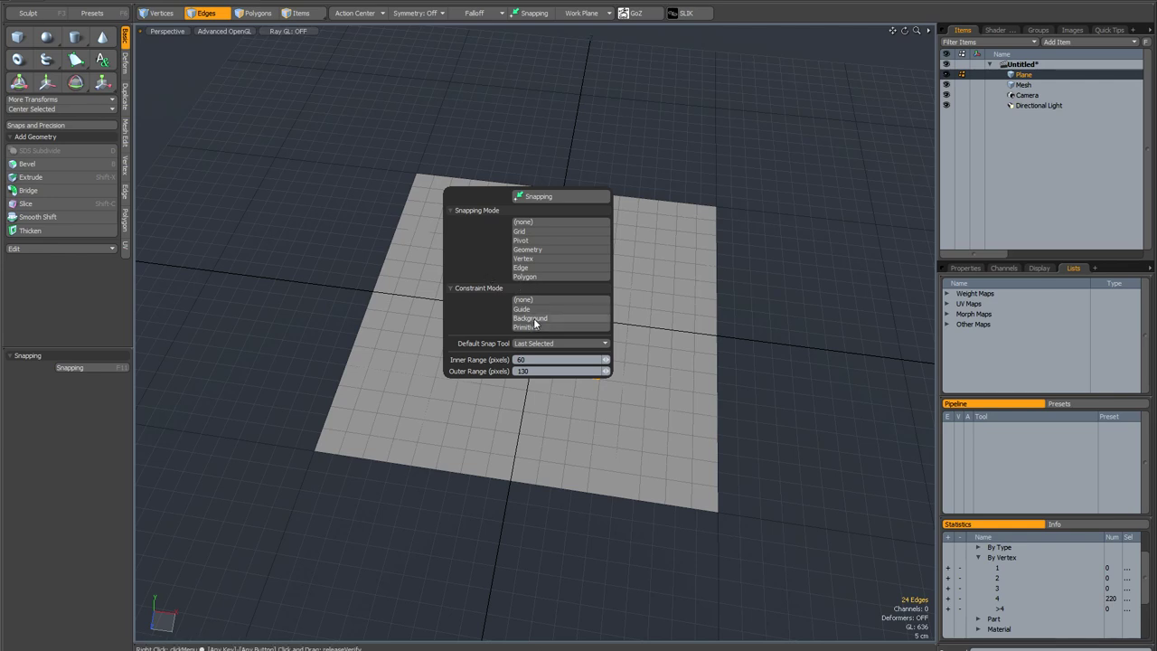
pyautogui.click(533, 318)
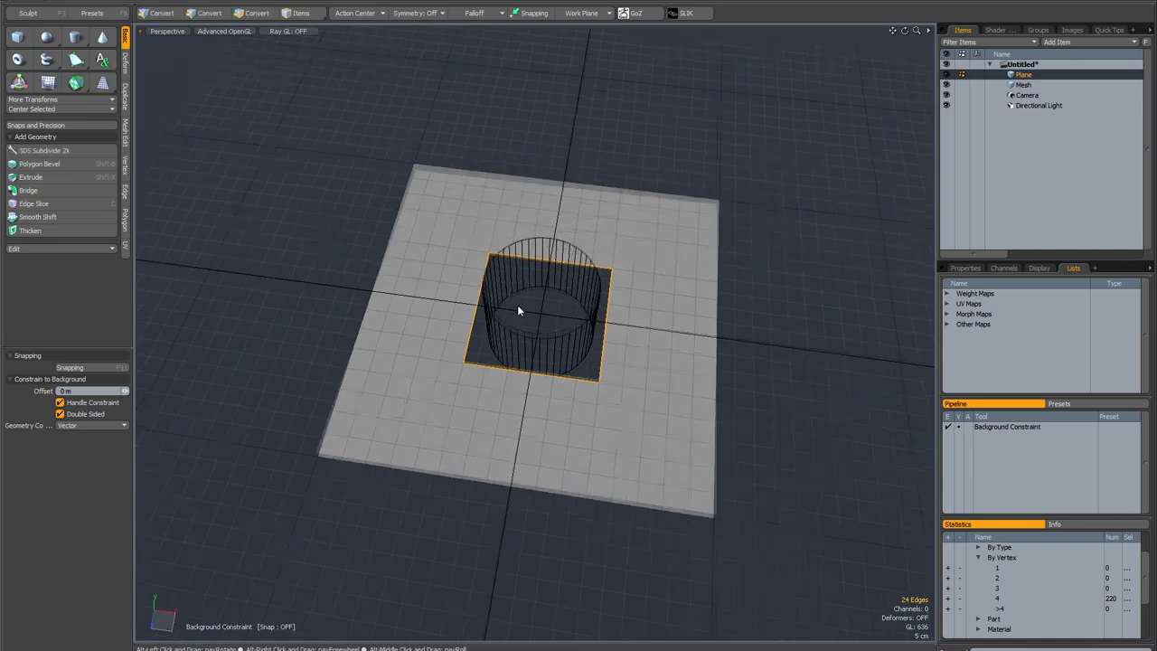
pyautogui.press('y')
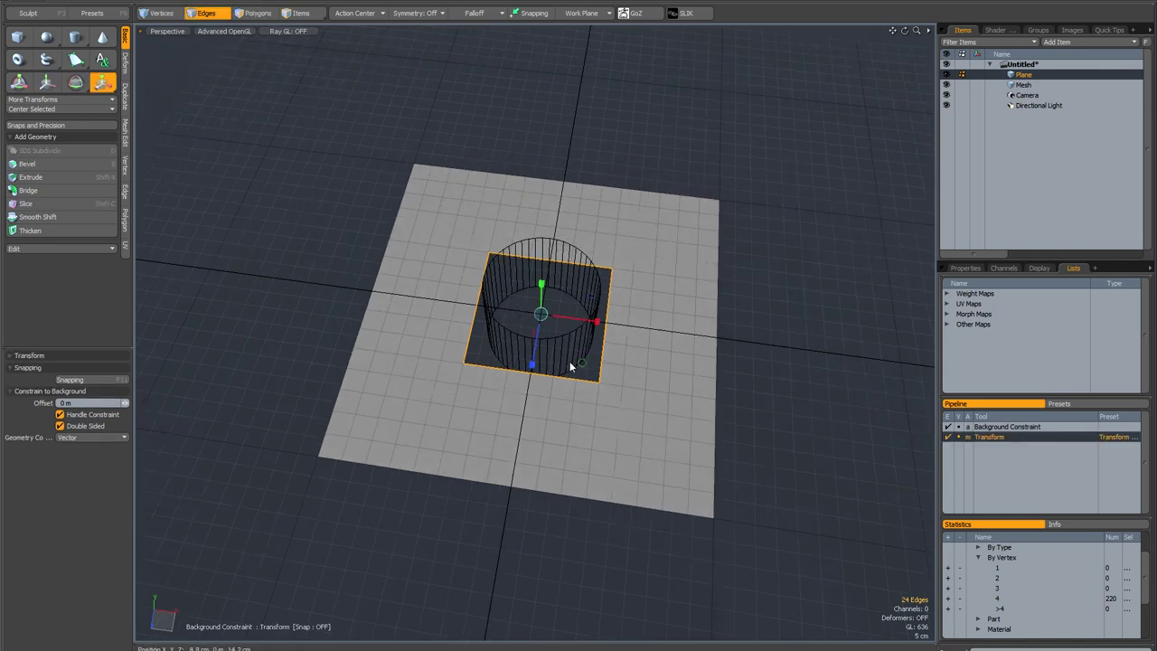
pyautogui.click(544, 313)
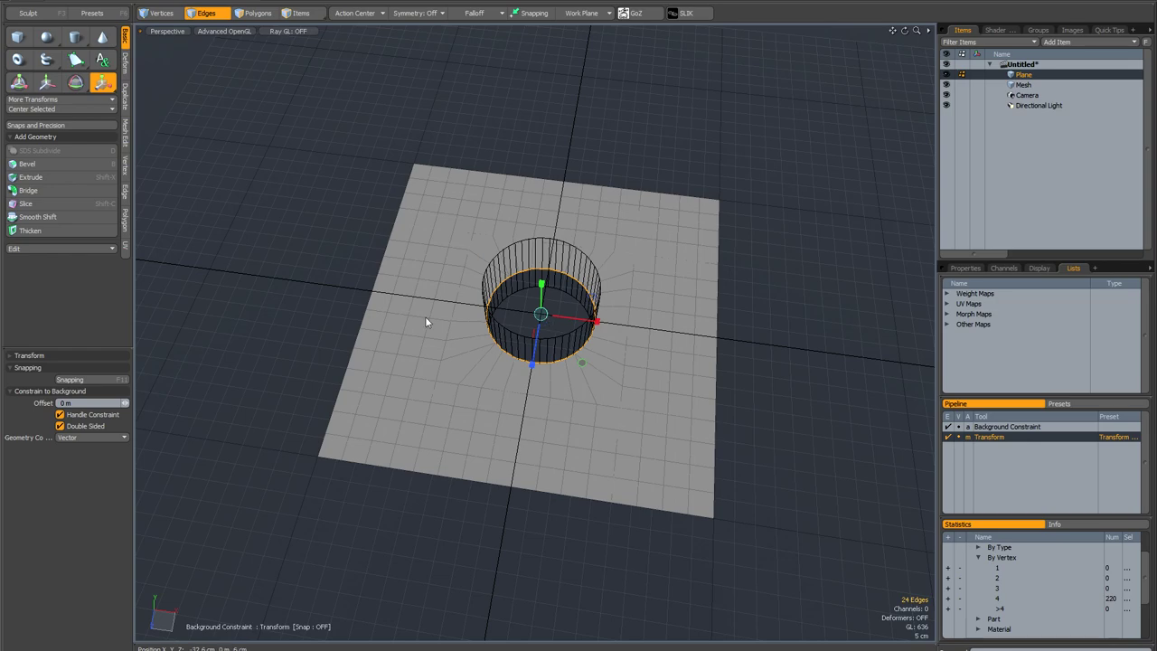
pyautogui.keyDown('alt'); pyautogui.moveTo(542, 388); pyautogui.dragTo(543, 361); pyautogui.keyUp('alt')
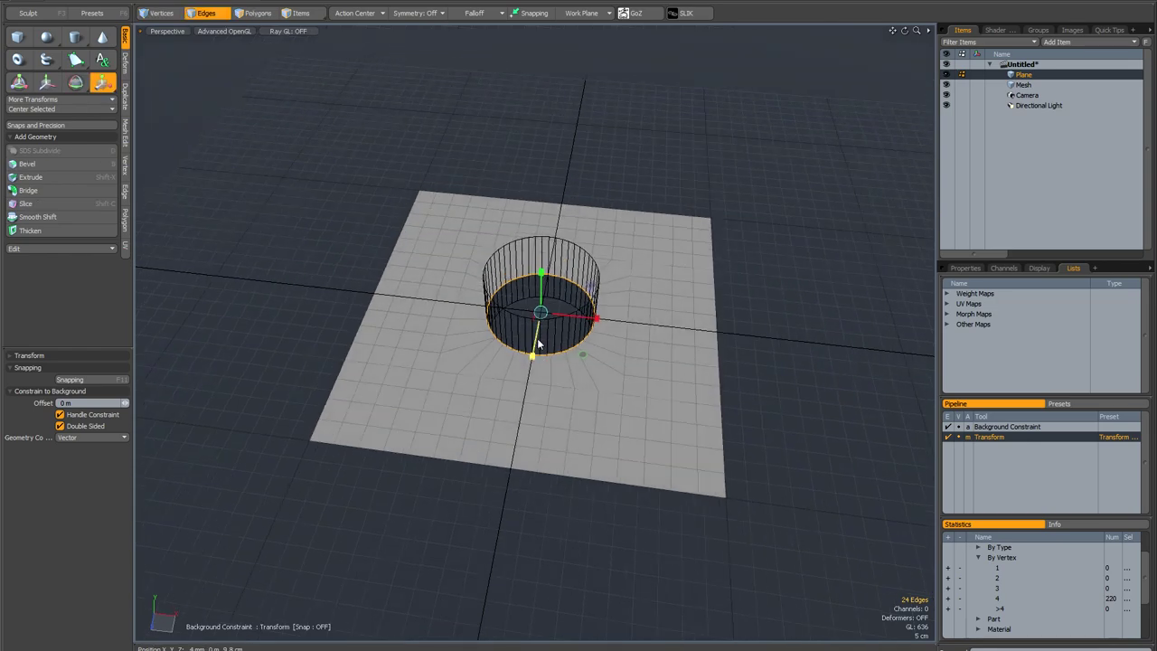
pyautogui.press('space')
# - Hide the cylinder mesh so only the plane with its circular hole is shown
pyautogui.scroll(4, 535, 333)
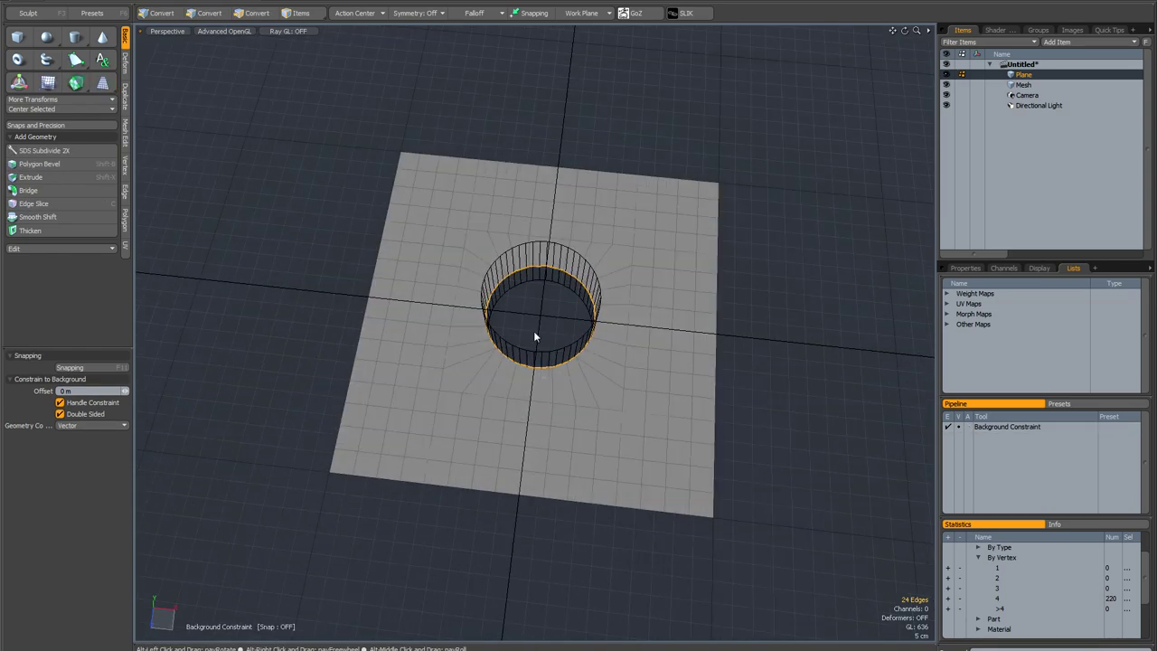
pyautogui.click(946, 84)
pyautogui.keyDown('alt'); pyautogui.moveTo(684, 316); pyautogui.dragTo(678, 264); pyautogui.keyUp('alt')
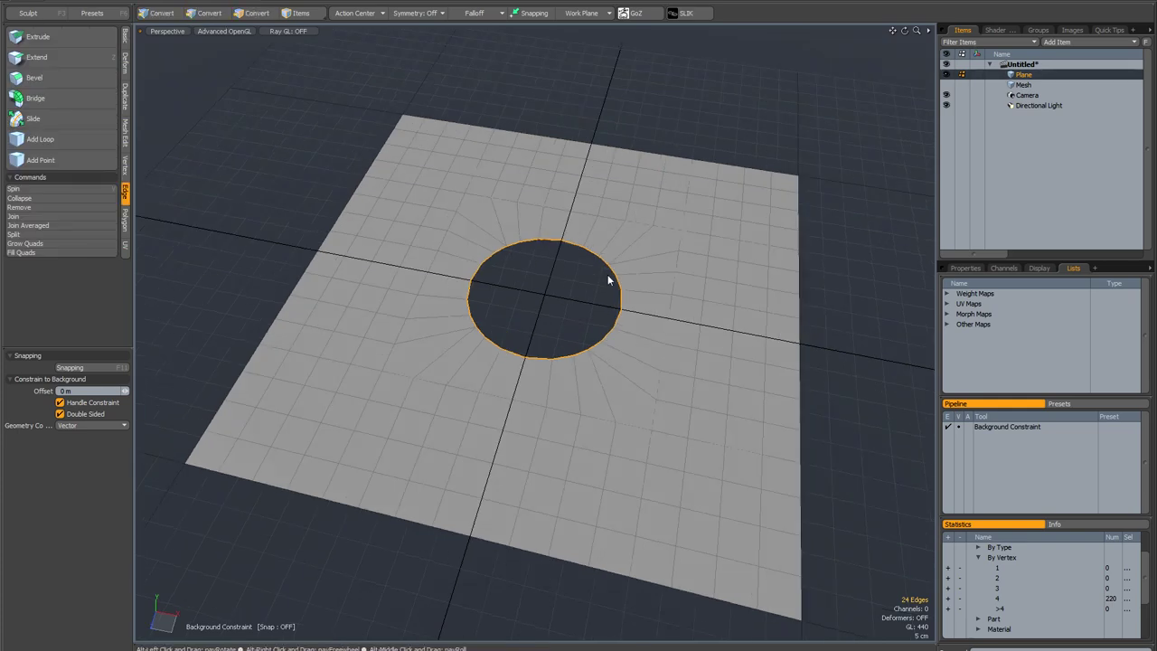
pyautogui.keyDown('alt'); pyautogui.moveTo(607, 274); pyautogui.dragTo(610, 289); pyautogui.keyUp('alt')
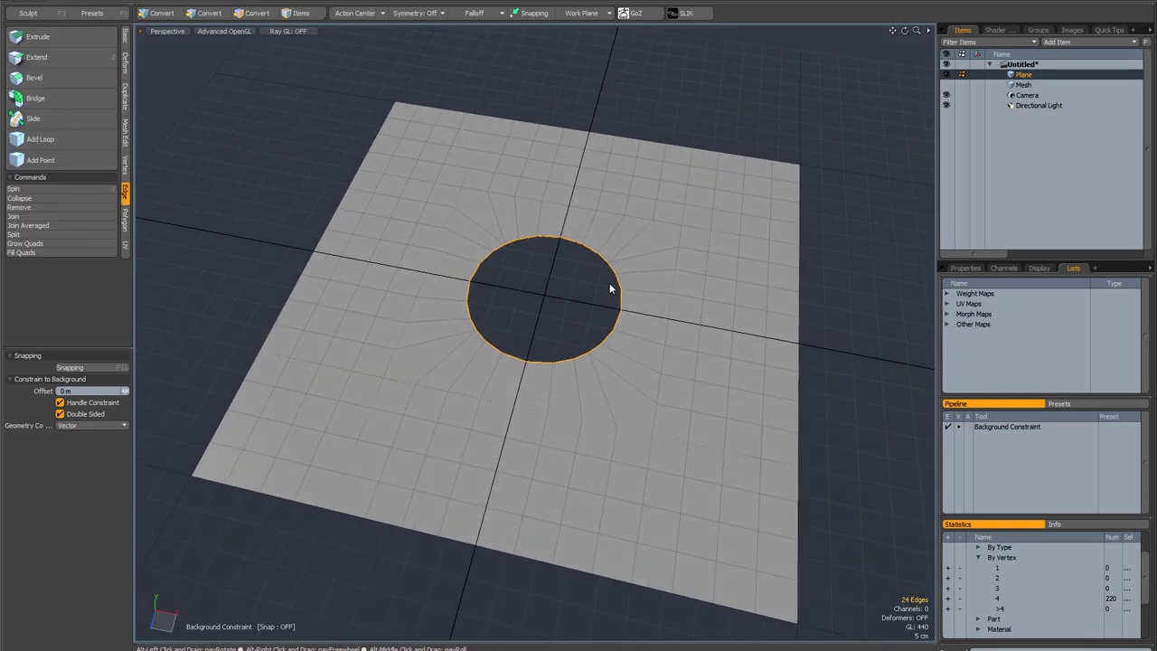
# - Inspect the surface around the hole in Reflection shading without wireframe or grid, and return to the Advanced GL wireframe display
pyautogui.hotkey('ctrl', '2')
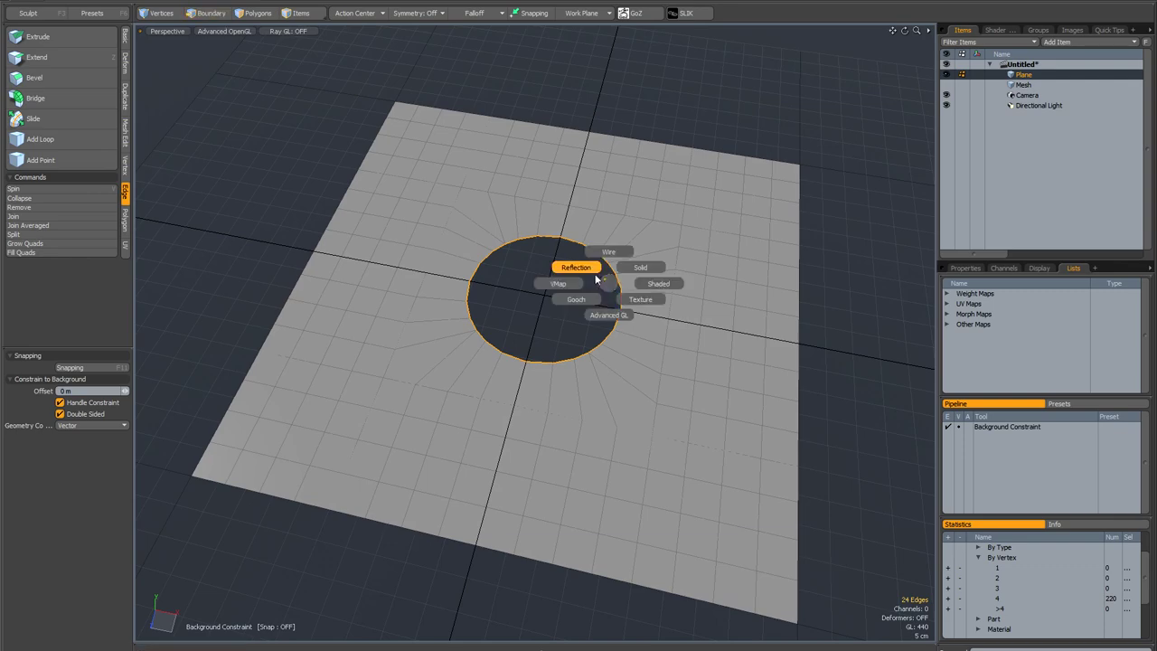
pyautogui.click(588, 278)
pyautogui.moveTo(587, 279)
pyautogui.keyDown('alt'); pyautogui.mouseDown()
pyautogui.moveTo(565, 232)
pyautogui.moveTo(568, 251)
pyautogui.mouseUp(); pyautogui.keyUp('alt')
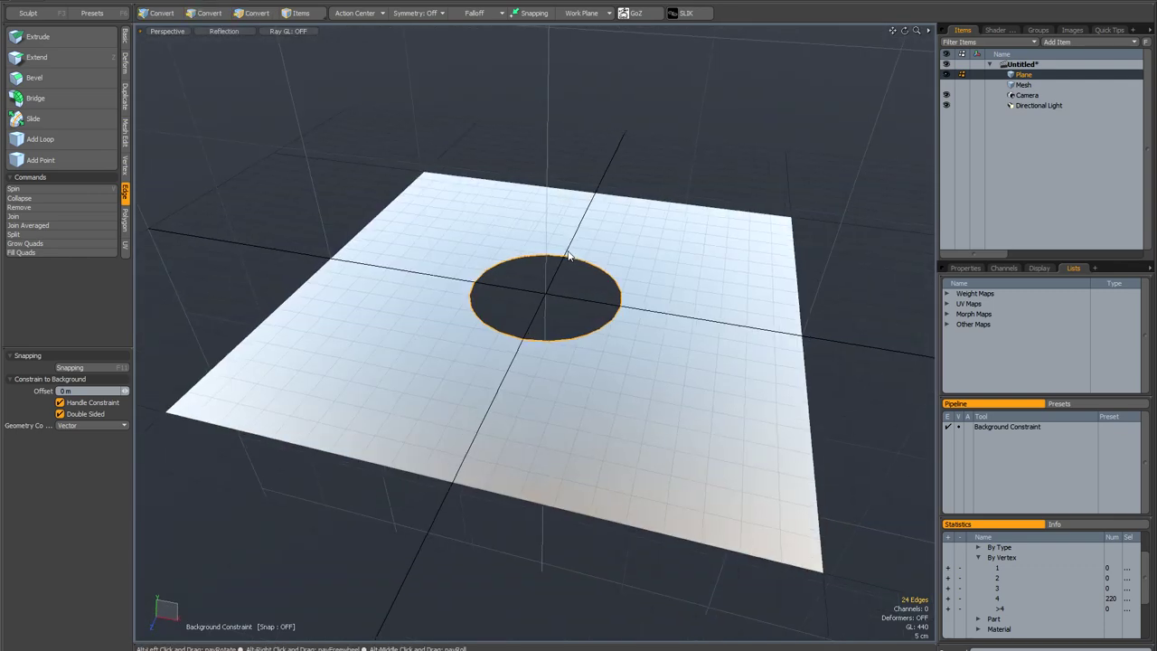
pyautogui.hotkey('ctrl', '3')
pyautogui.click(569, 279)
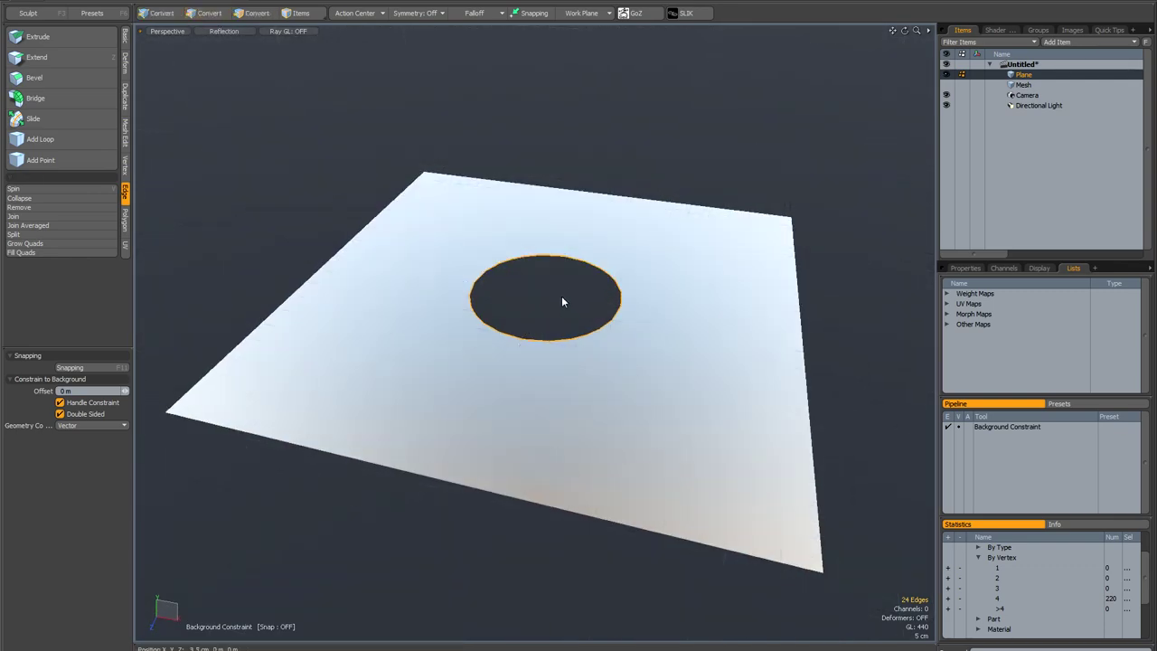
pyautogui.keyDown('alt'); pyautogui.moveTo(561, 296); pyautogui.dragTo(561, 317); pyautogui.keyUp('alt')
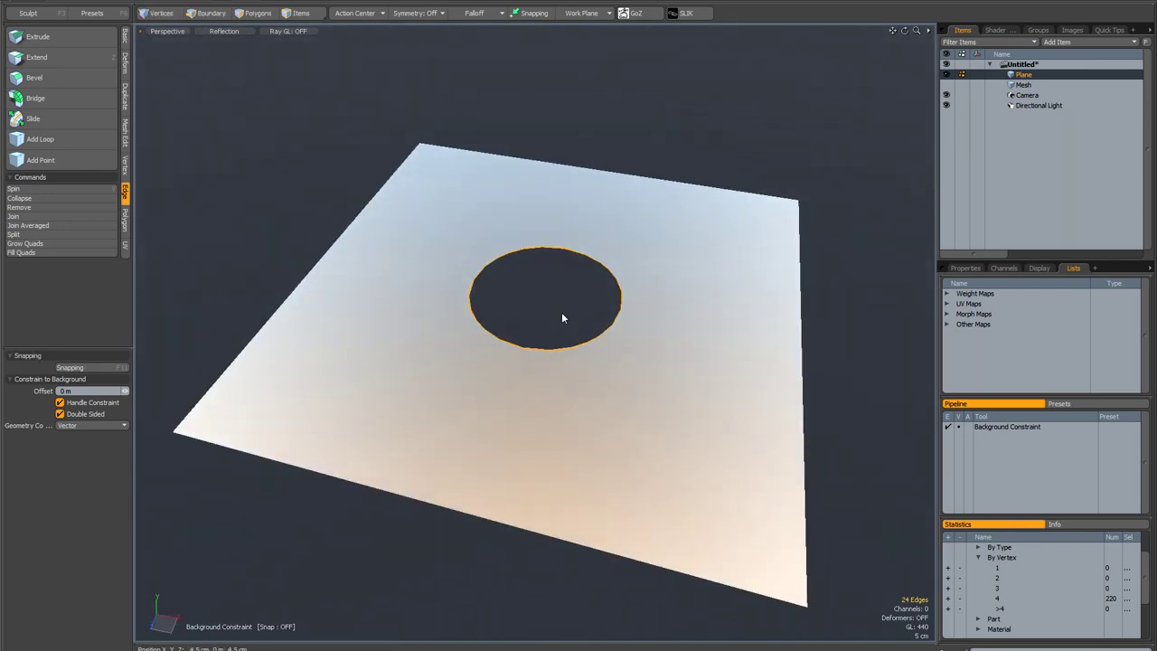
pyautogui.hotkey('ctrl', 'Tab')
pyautogui.click(563, 338)
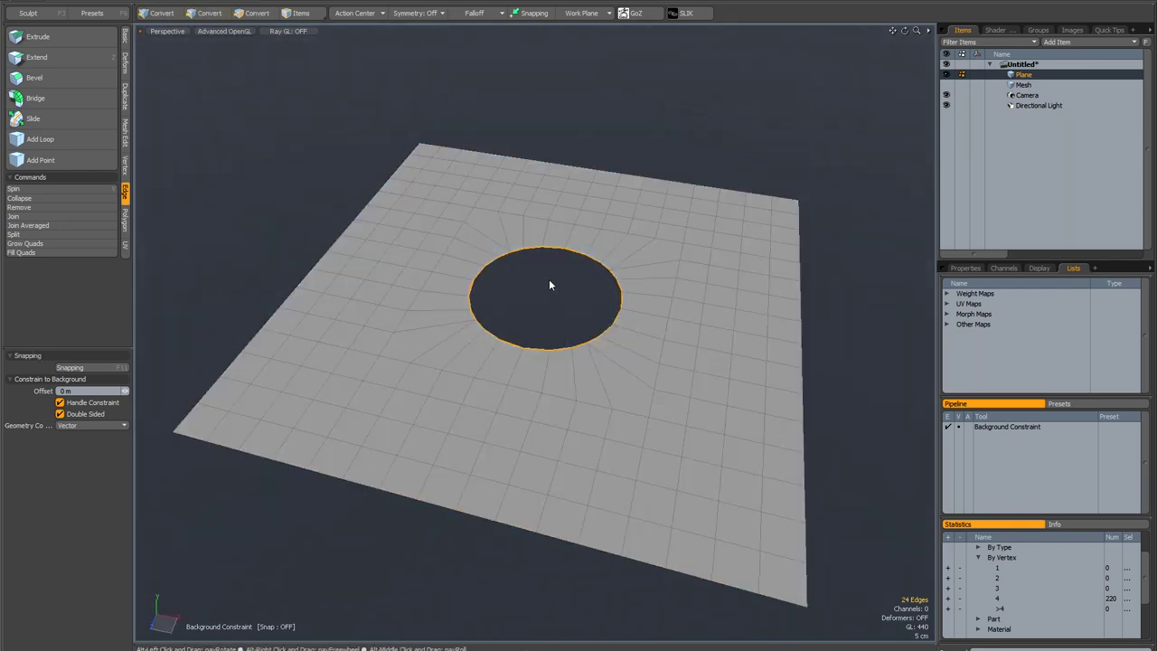
# - Select the ring of polygons around the circular hole and loop-slice it concentrically at 50%
pyautogui.keyDown('alt'); pyautogui.moveTo(549, 285); pyautogui.dragTo(533, 286); pyautogui.keyUp('alt')
pyautogui.press('3')
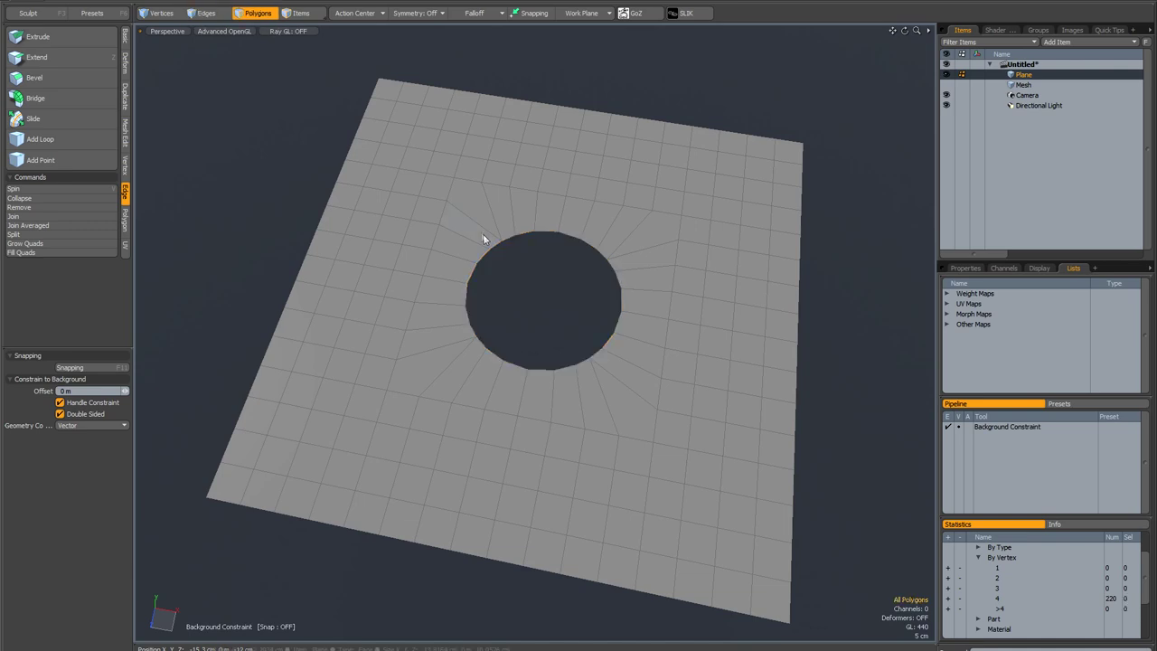
pyautogui.moveTo(483, 233)
pyautogui.mouseDown()
pyautogui.moveTo(494, 219)
pyautogui.moveTo(593, 224)
pyautogui.moveTo(615, 356)
pyautogui.moveTo(462, 343)
pyautogui.moveTo(467, 251)
pyautogui.mouseUp()
pyautogui.hotkey('alt', 'c')
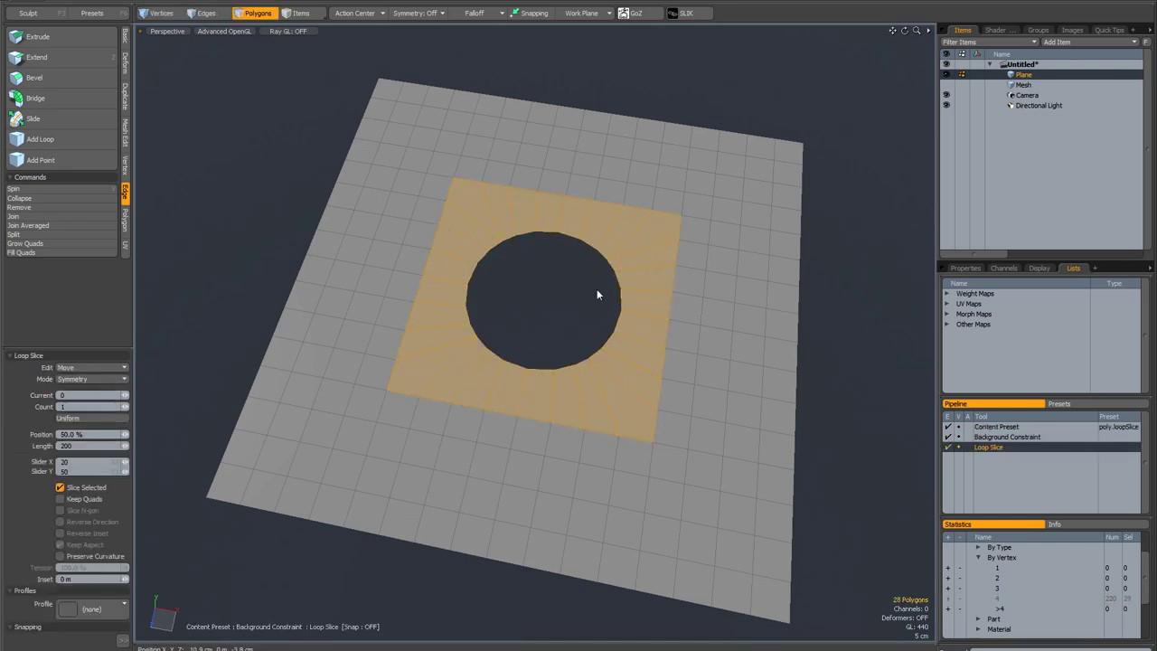
pyautogui.click(560, 284)
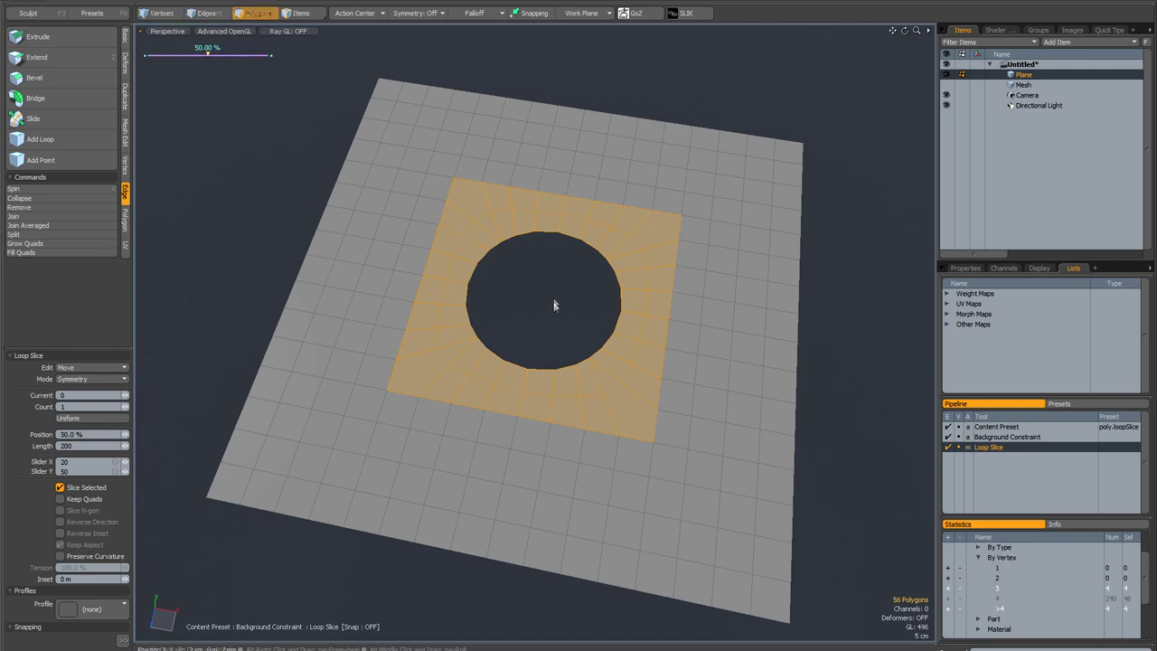
# - Drop the Loop Slice and merge the two edges converging at the hole's upper-left corner using Join Averaged
pyautogui.keyDown('alt'); pyautogui.moveTo(555, 287); pyautogui.dragTo(550, 284); pyautogui.keyUp('alt')
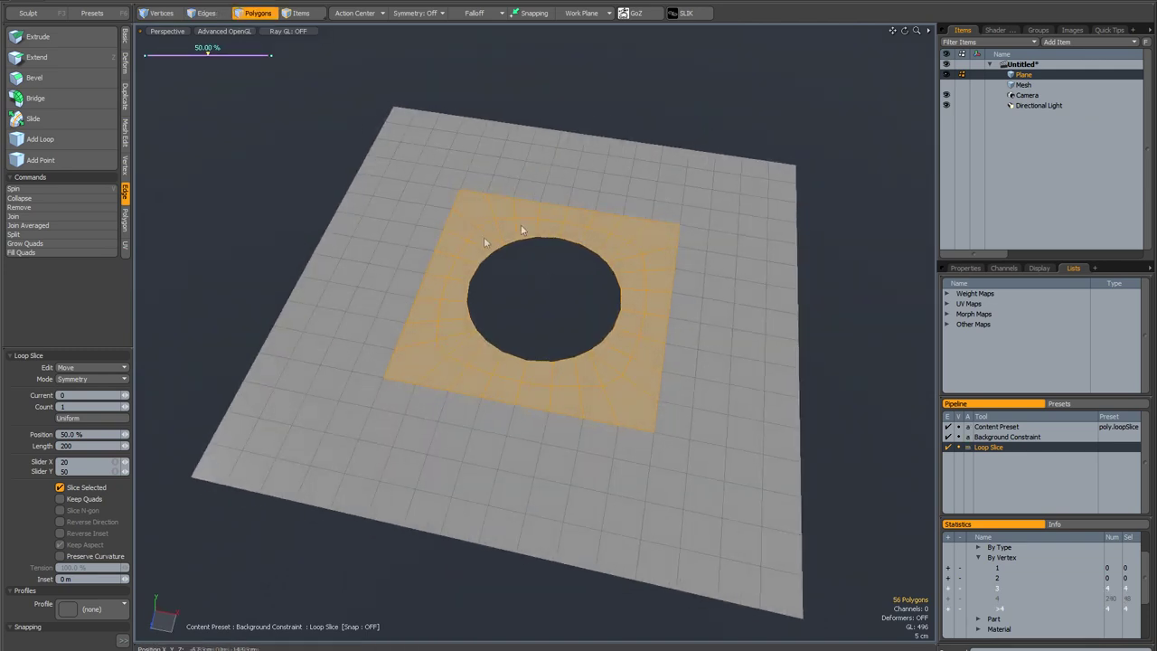
pyautogui.press('space')
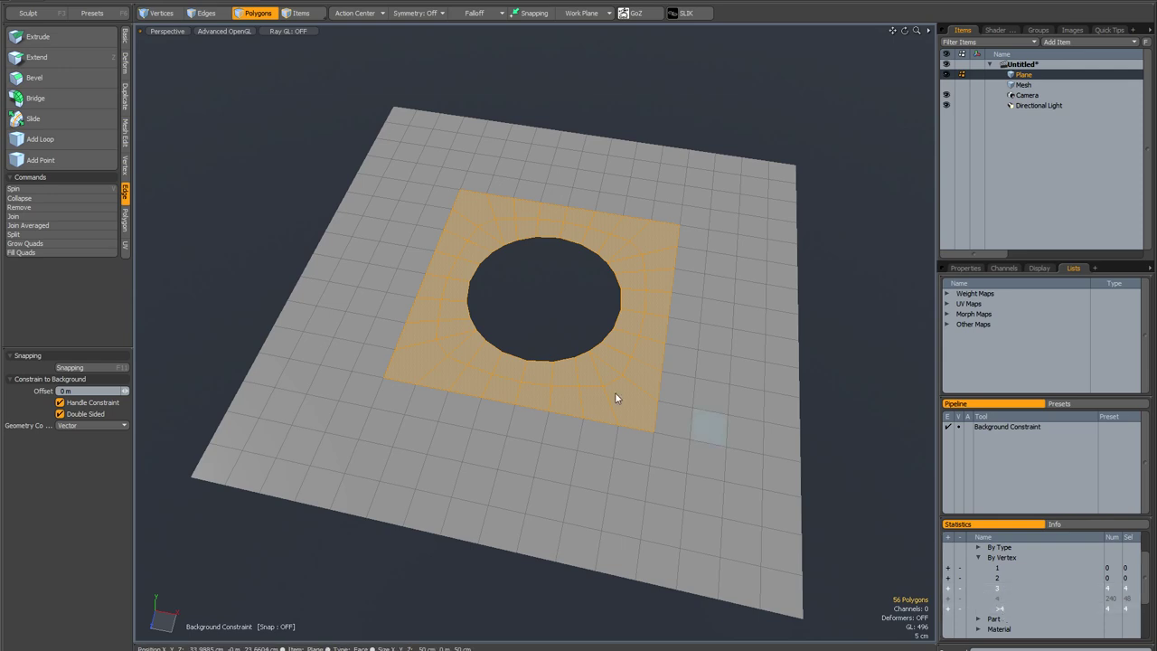
pyautogui.click(530, 300)
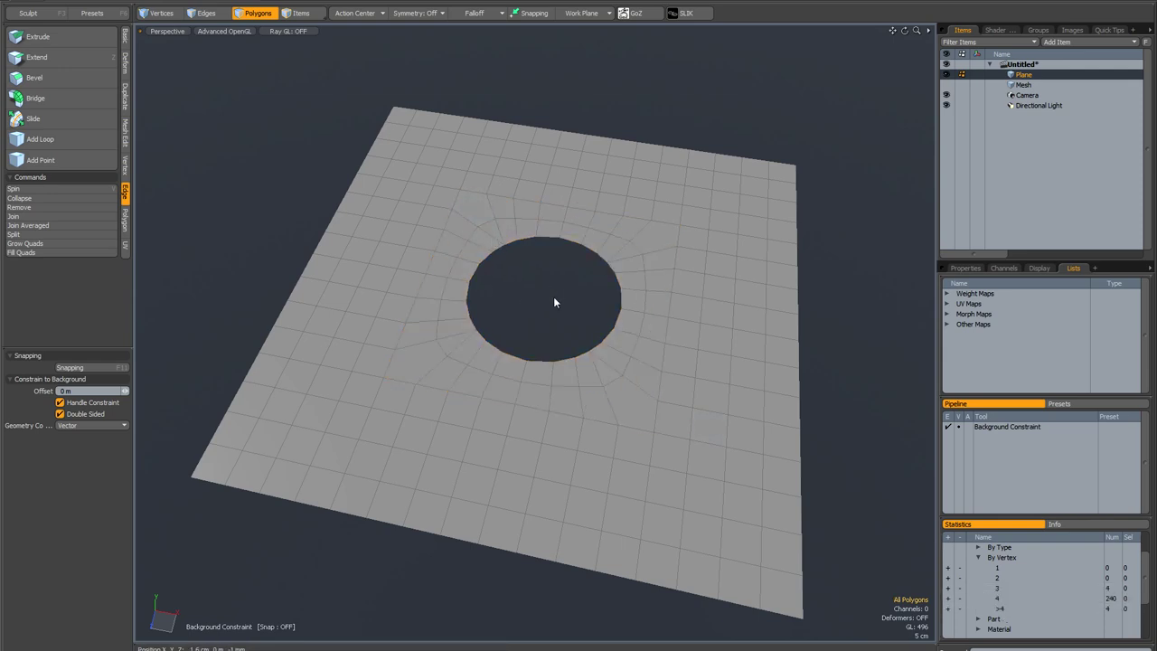
pyautogui.press('2')
pyautogui.click(497, 229)
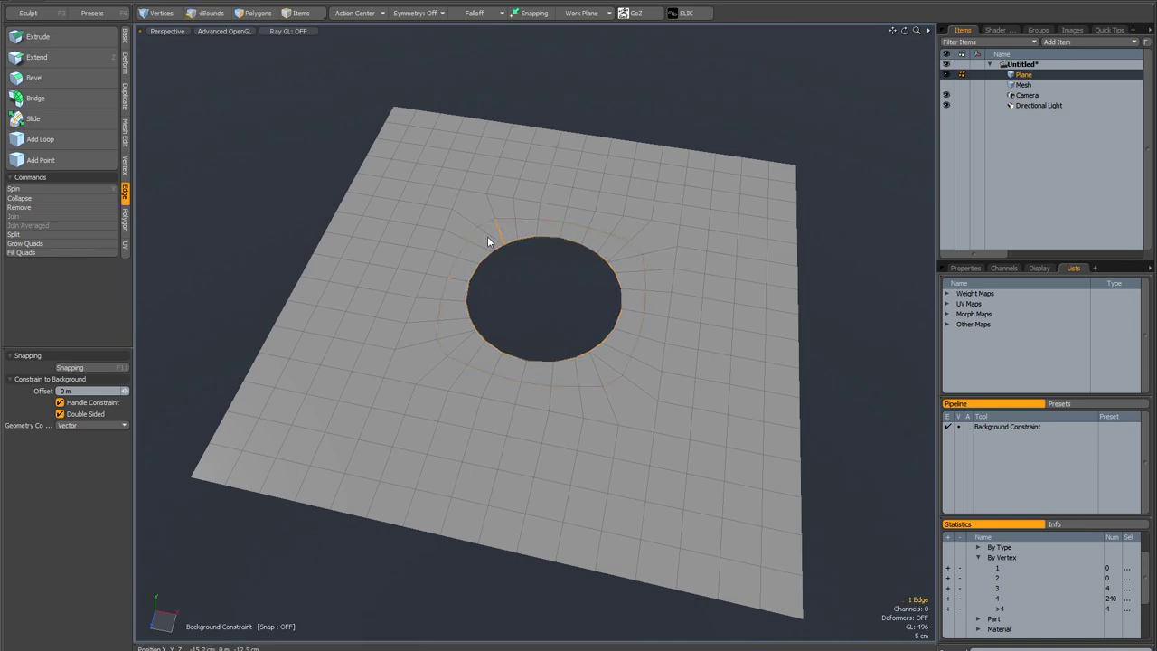
pyautogui.keyDown('shift'); pyautogui.click(488, 237); pyautogui.keyUp('shift')
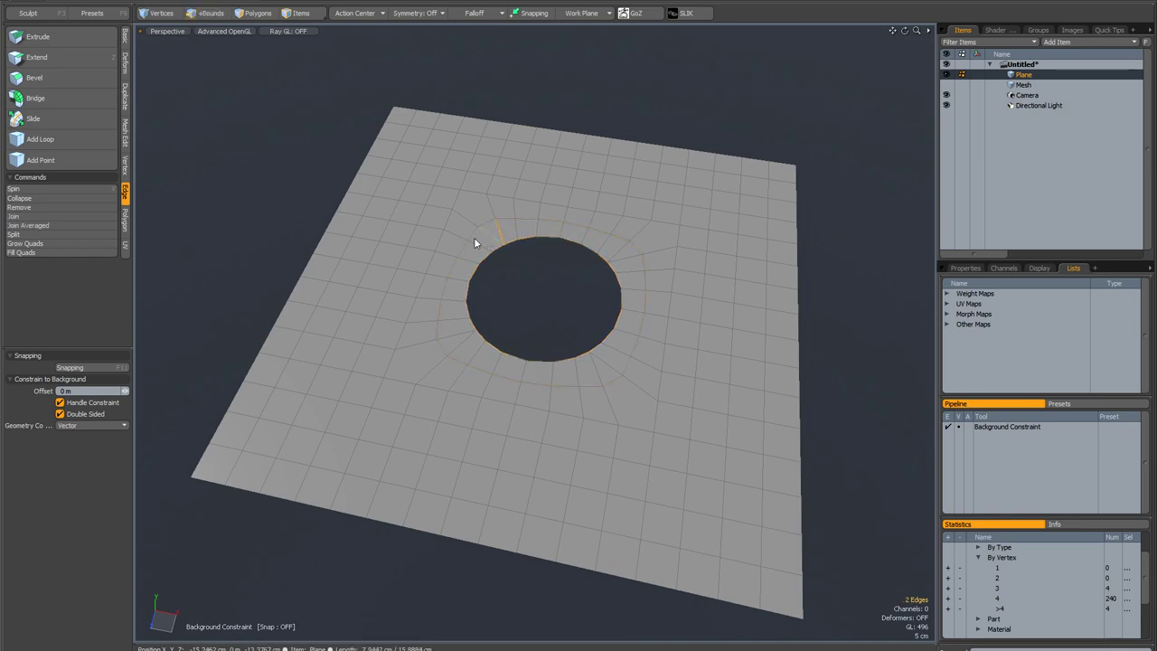
pyautogui.click(86, 226)
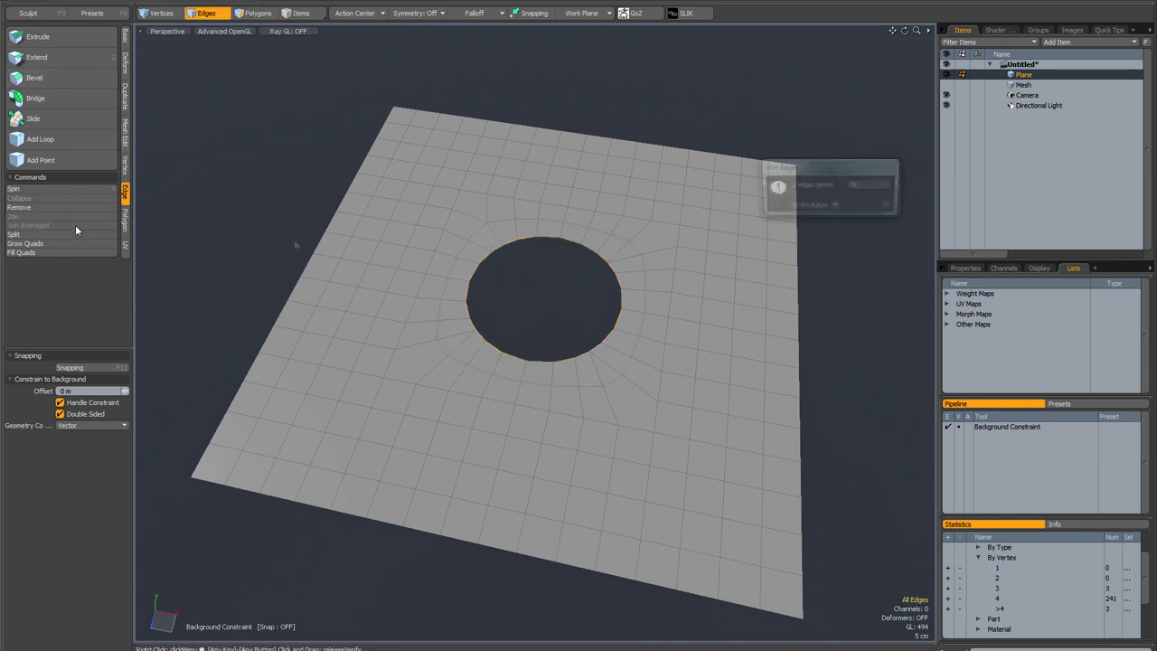
pyautogui.click(854, 186)
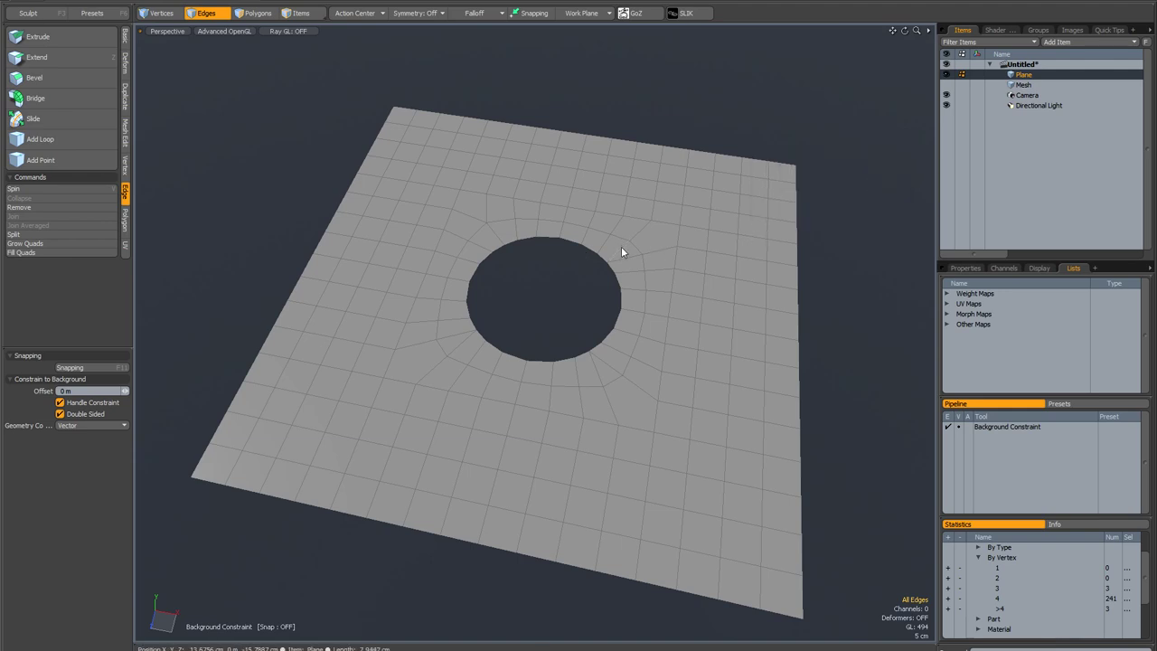
# - Merge the converging edge pairs at the hole's upper-right and lower-right corners using Join Averaged
pyautogui.click(622, 249)
pyautogui.keyDown('shift'); pyautogui.click(629, 256); pyautogui.keyUp('shift')
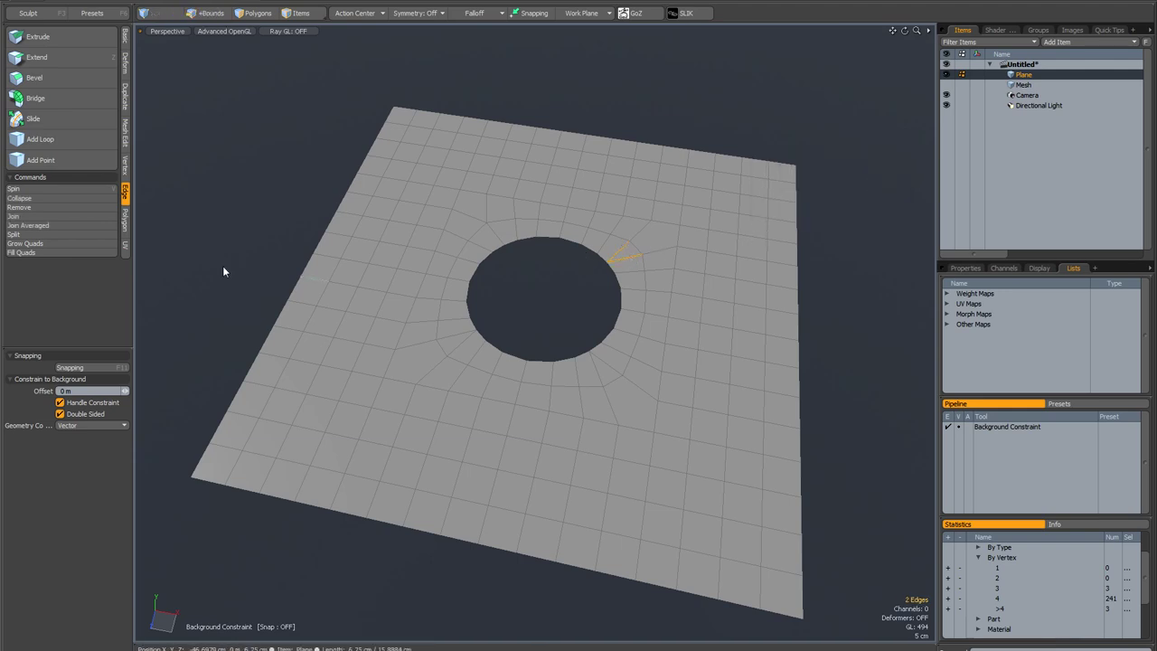
pyautogui.click(78, 226)
pyautogui.click(854, 185)
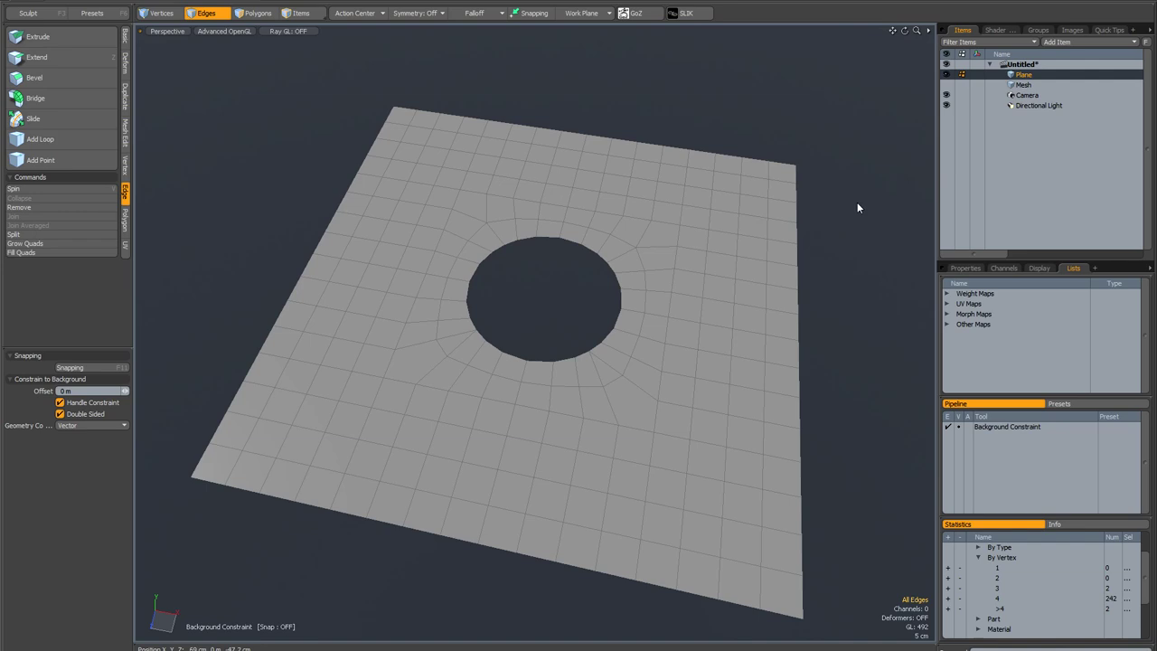
pyautogui.click(615, 368)
pyautogui.keyDown('shift'); pyautogui.click(599, 377); pyautogui.keyUp('shift')
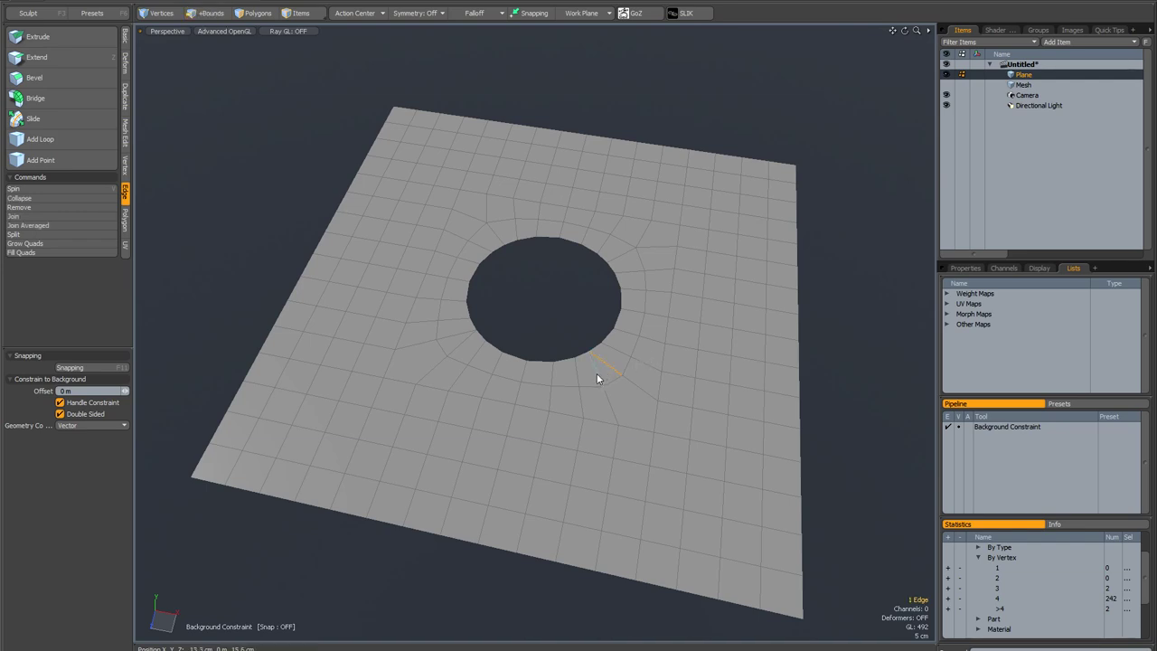
pyautogui.click(76, 226)
pyautogui.click(855, 186)
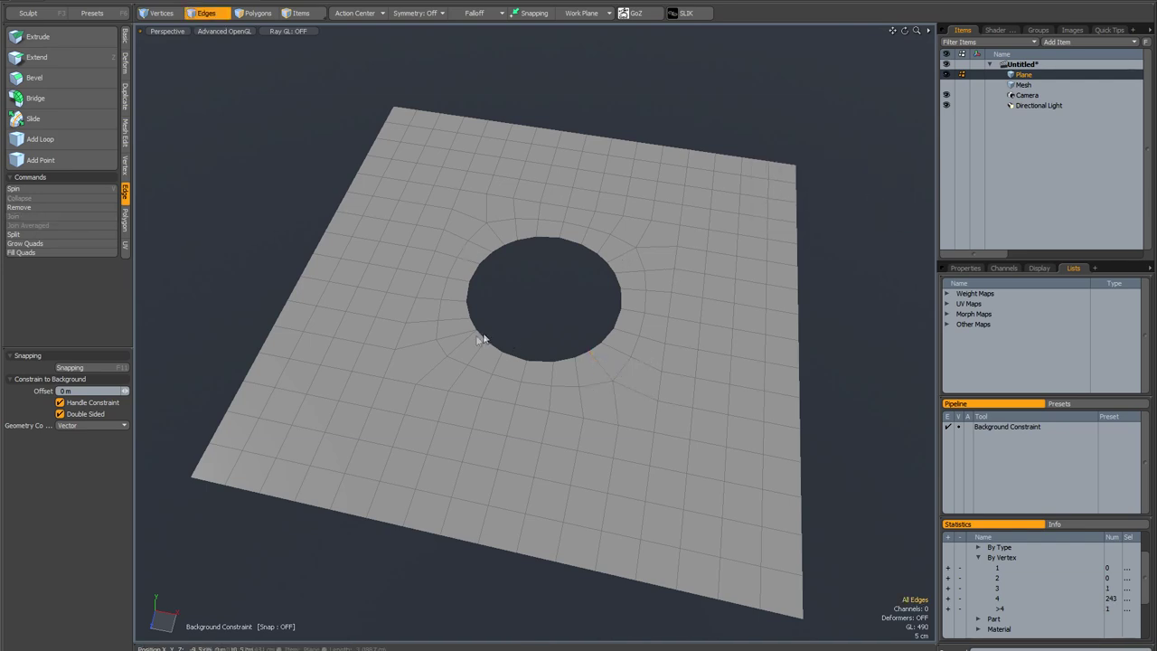
# - Merge the remaining converging edge pair at the hole's lower-left corner using Join Averaged
pyautogui.click(452, 341)
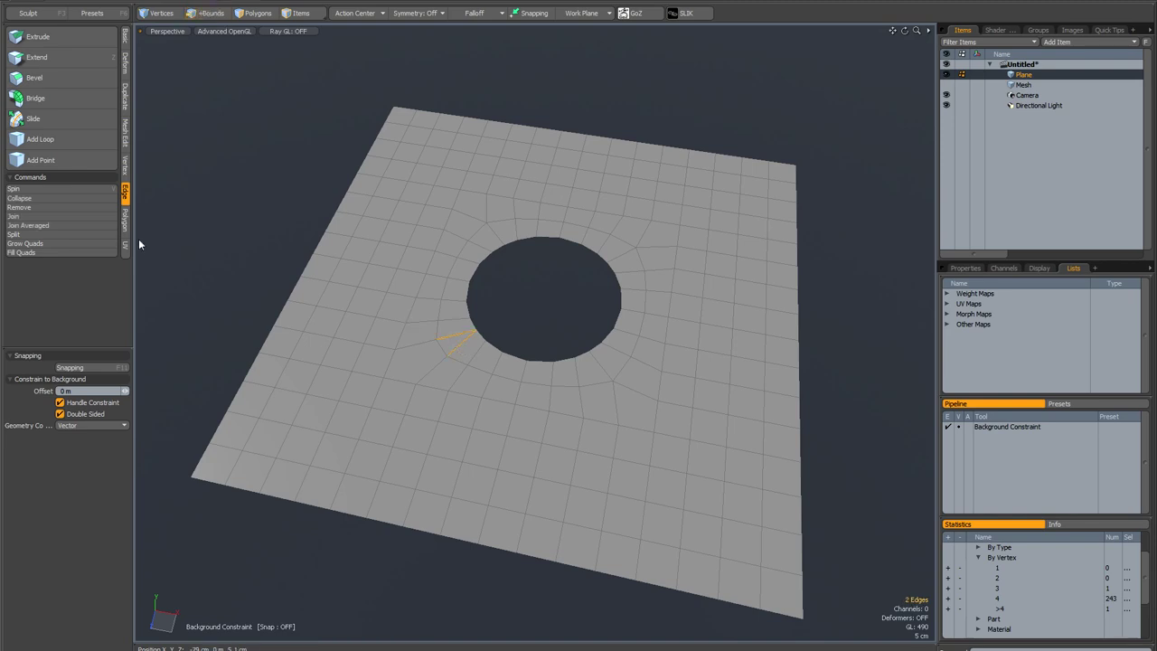
pyautogui.click(87, 226)
pyautogui.click(870, 186)
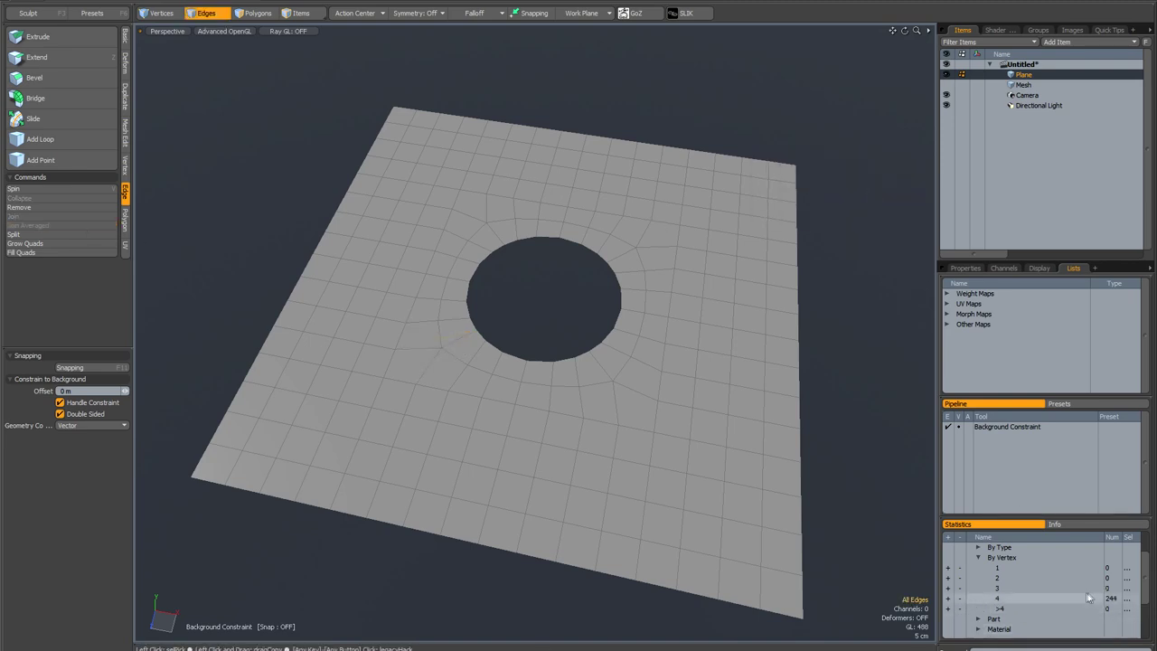
# - Inspect the smoothed surface around the circular hole in Reflection shading
pyautogui.keyDown('alt'); pyautogui.moveTo(582, 365); pyautogui.dragTo(575, 349); pyautogui.keyUp('alt')
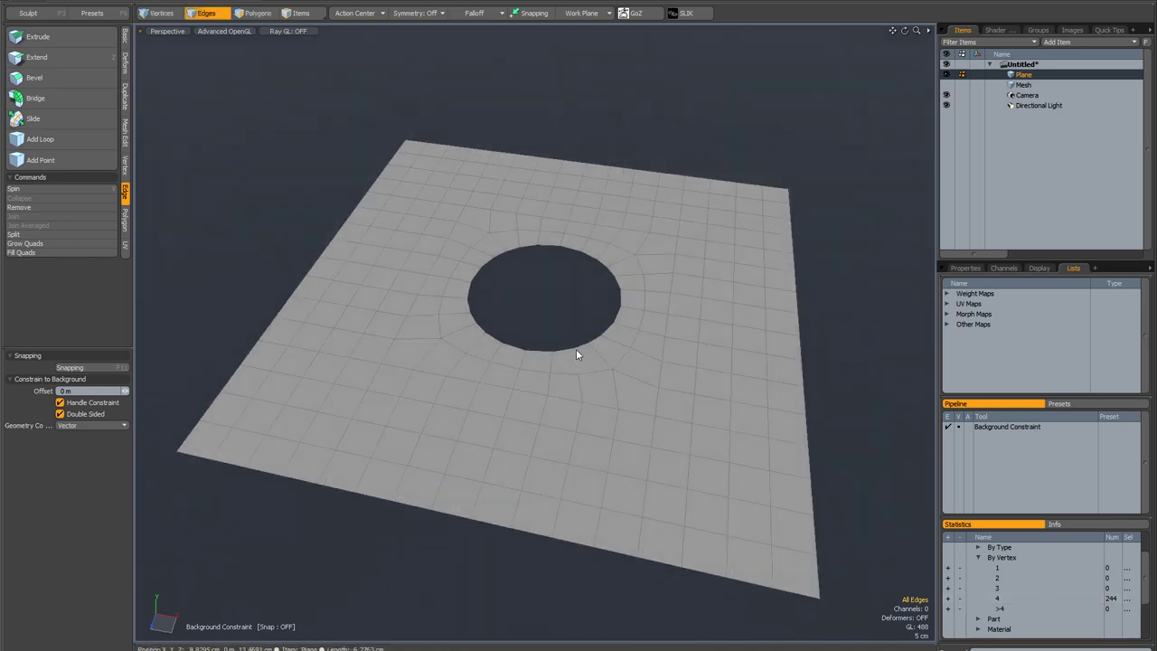
pyautogui.hotkey('ctrl', '2')
pyautogui.click(549, 336)
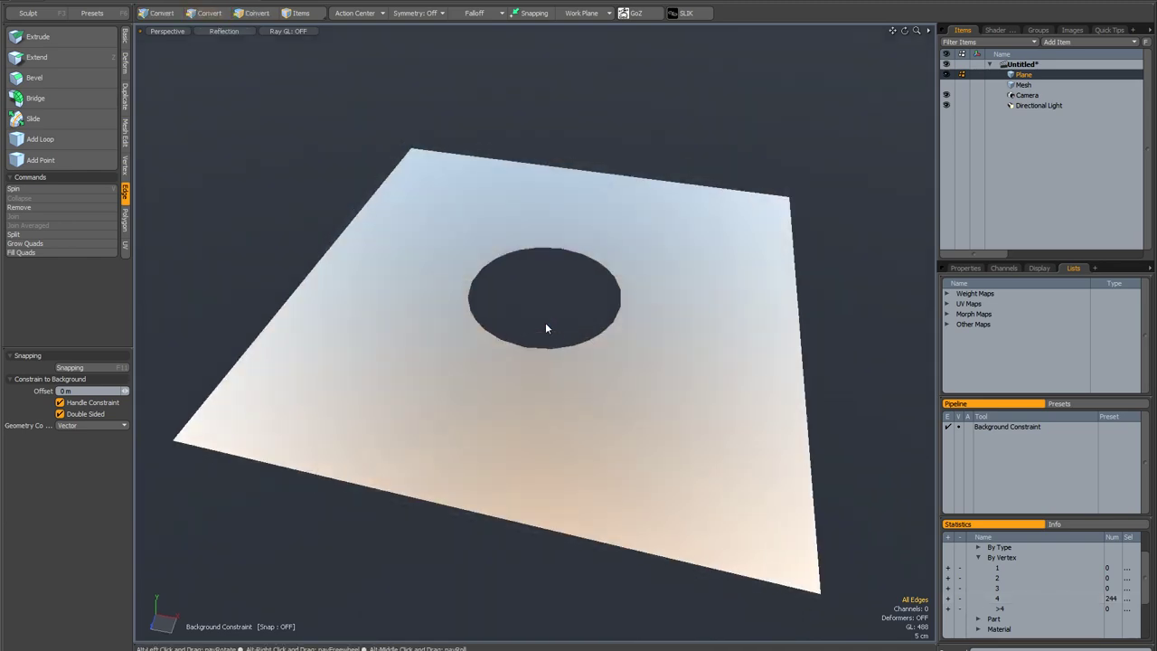
pyautogui.moveTo(545, 322)
pyautogui.keyDown('alt'); pyautogui.mouseDown()
pyautogui.moveTo(533, 290)
pyautogui.moveTo(539, 336)
pyautogui.moveTo(542, 270)
pyautogui.moveTo(549, 306)
pyautogui.moveTo(557, 279)
pyautogui.moveTo(569, 366)
pyautogui.moveTo(564, 331)
pyautogui.mouseUp(); pyautogui.keyUp('alt')
pyautogui.scroll(5, 550, 306)
pyautogui.scroll(-4, 567, 344)
pyautogui.hotkey('ctrl', 'space')
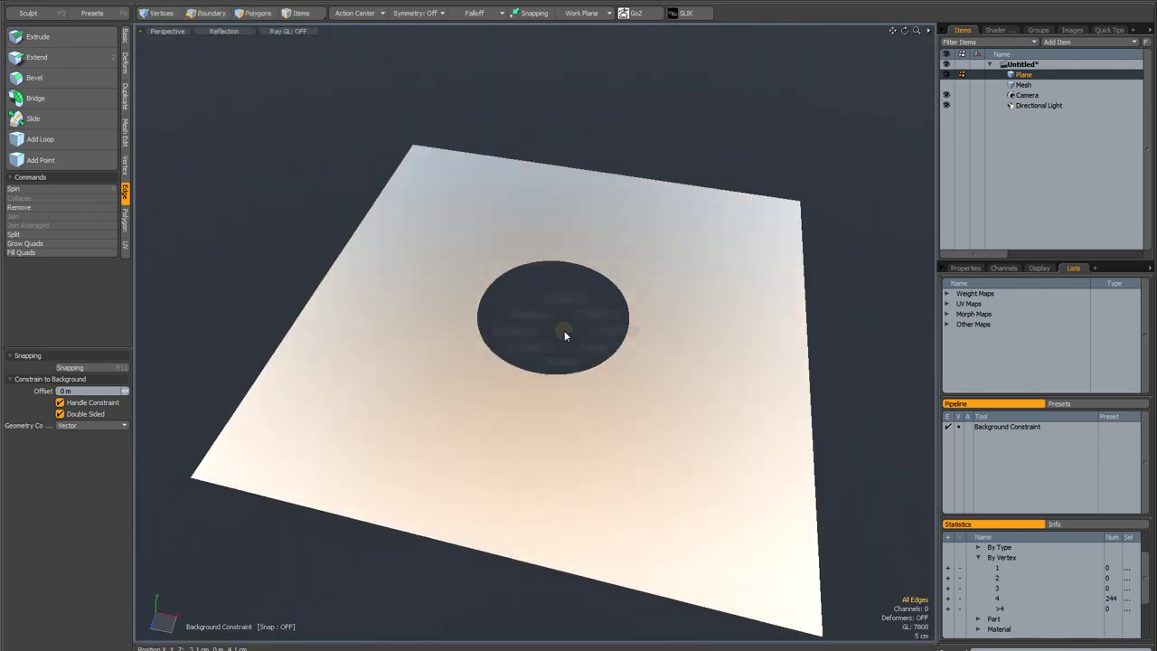
pyautogui.click(563, 359)
pyautogui.moveTo(564, 358)
pyautogui.keyDown('alt'); pyautogui.mouseDown()
pyautogui.moveTo(569, 340)
pyautogui.moveTo(574, 351)
pyautogui.moveTo(555, 342)
pyautogui.mouseUp(); pyautogui.keyUp('alt')
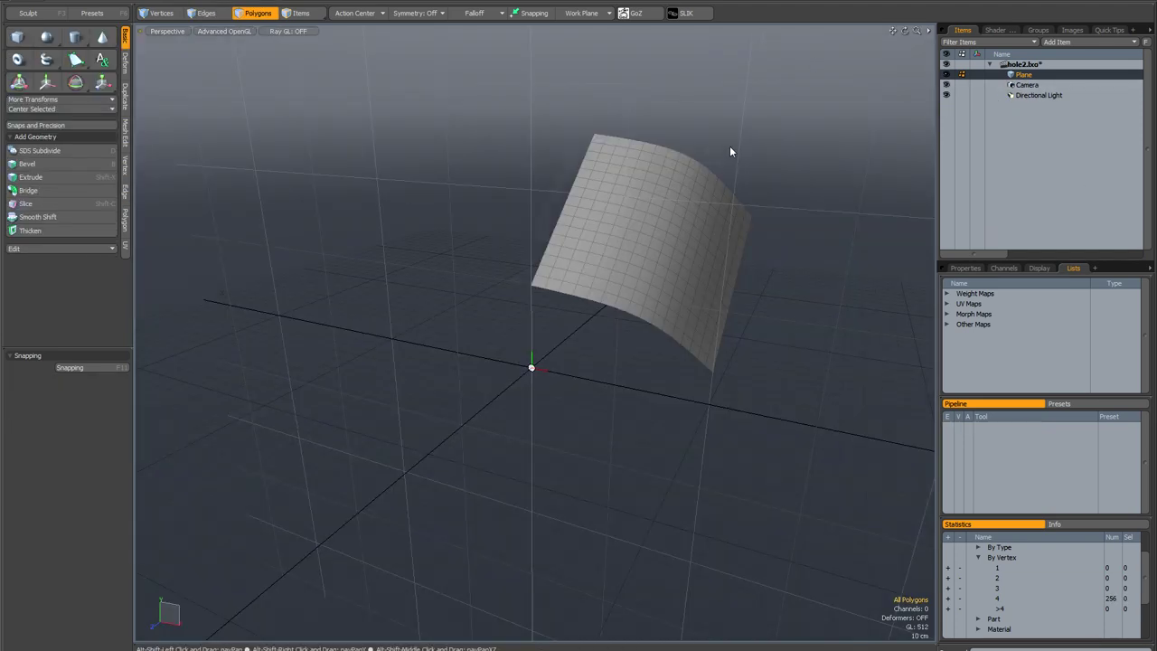
# - Clear the selection of the curved plane's four central polygons in the Top view and add a new mesh item
pyautogui.keyDown('alt'); pyautogui.moveTo(729, 146); pyautogui.dragTo(707, 137); pyautogui.keyUp('alt')
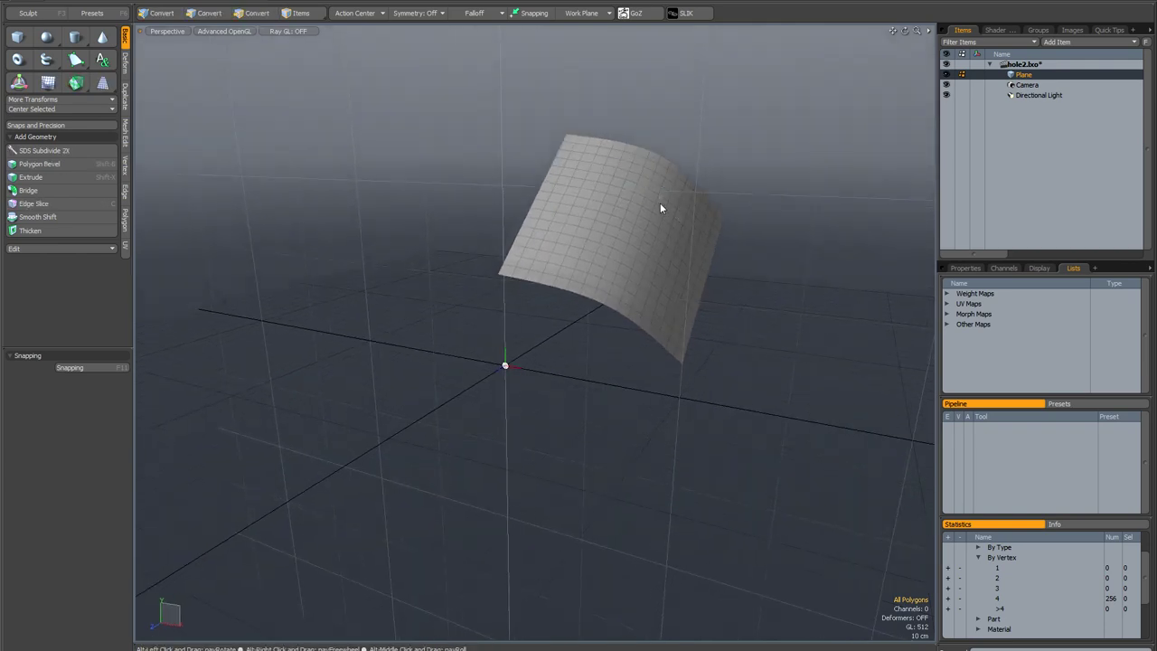
pyautogui.keyDown('alt'); pyautogui.moveTo(664, 206); pyautogui.dragTo(647, 224); pyautogui.keyUp('alt')
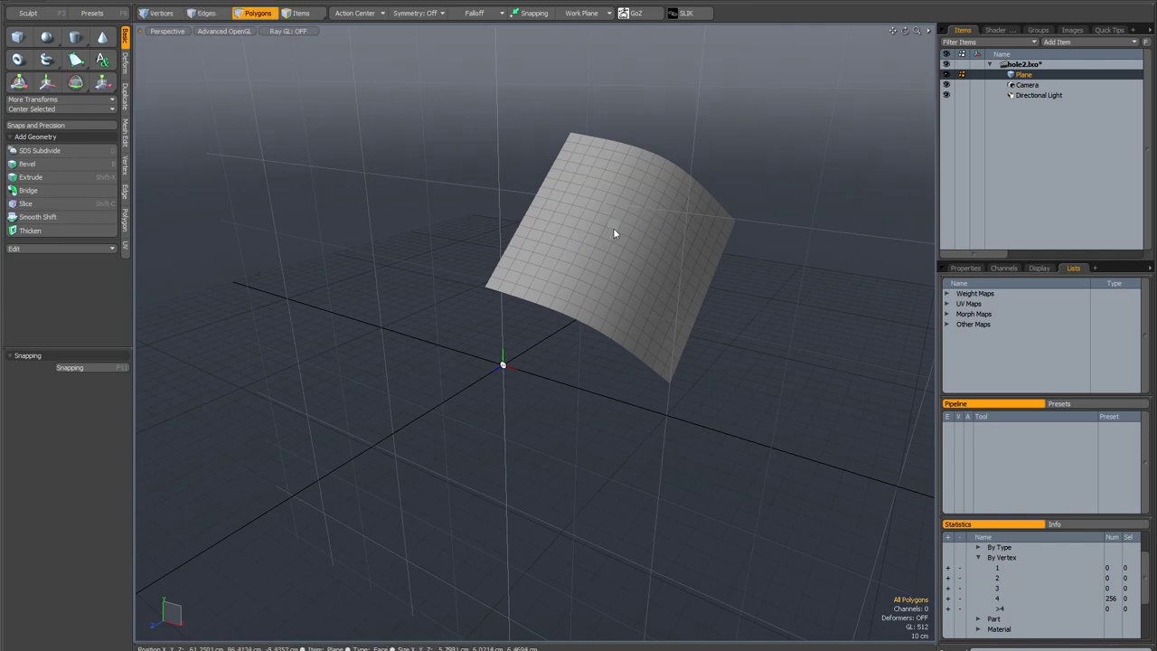
pyautogui.moveTo(614, 232)
pyautogui.keyDown('alt'); pyautogui.mouseDown()
pyautogui.moveTo(635, 251)
pyautogui.moveTo(609, 239)
pyautogui.moveTo(633, 236)
pyautogui.moveTo(622, 238)
pyautogui.mouseUp(); pyautogui.keyUp('alt')
pyautogui.scroll(2, 617, 248)
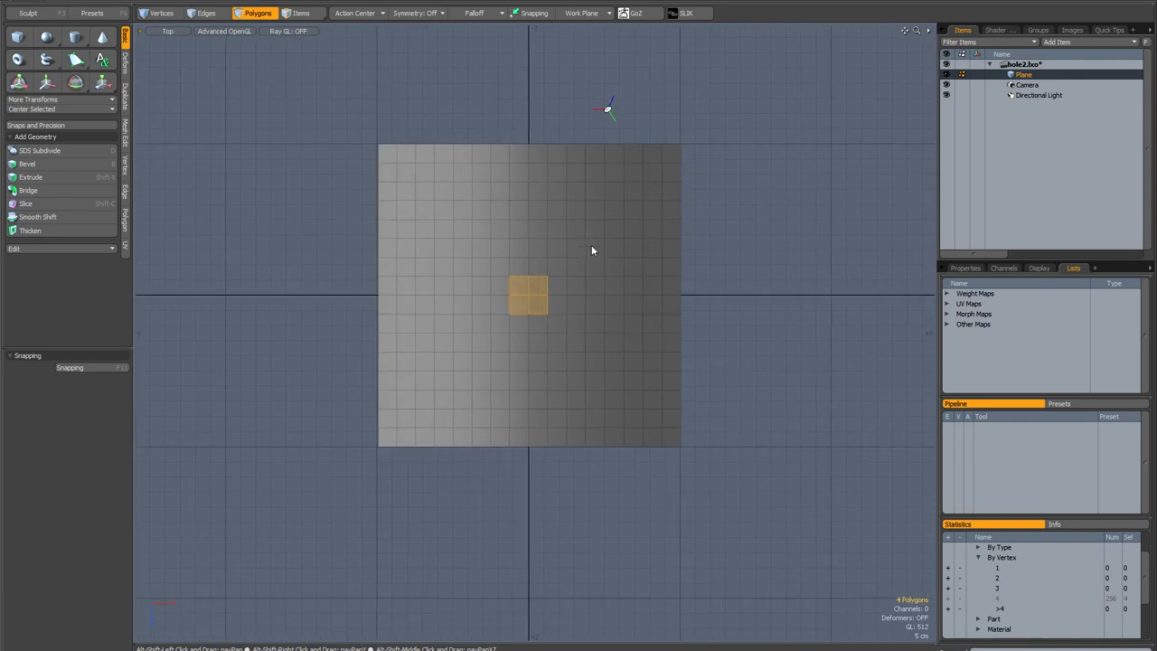
pyautogui.scroll(2, 539, 302)
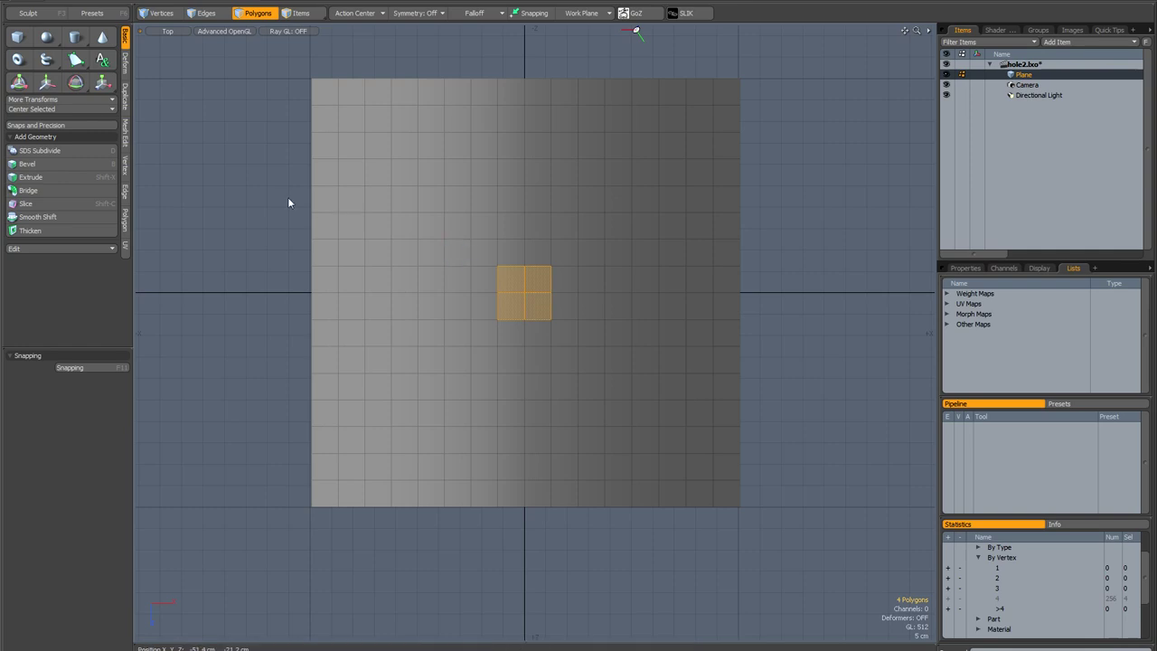
pyautogui.click(248, 193)
pyautogui.press('n')
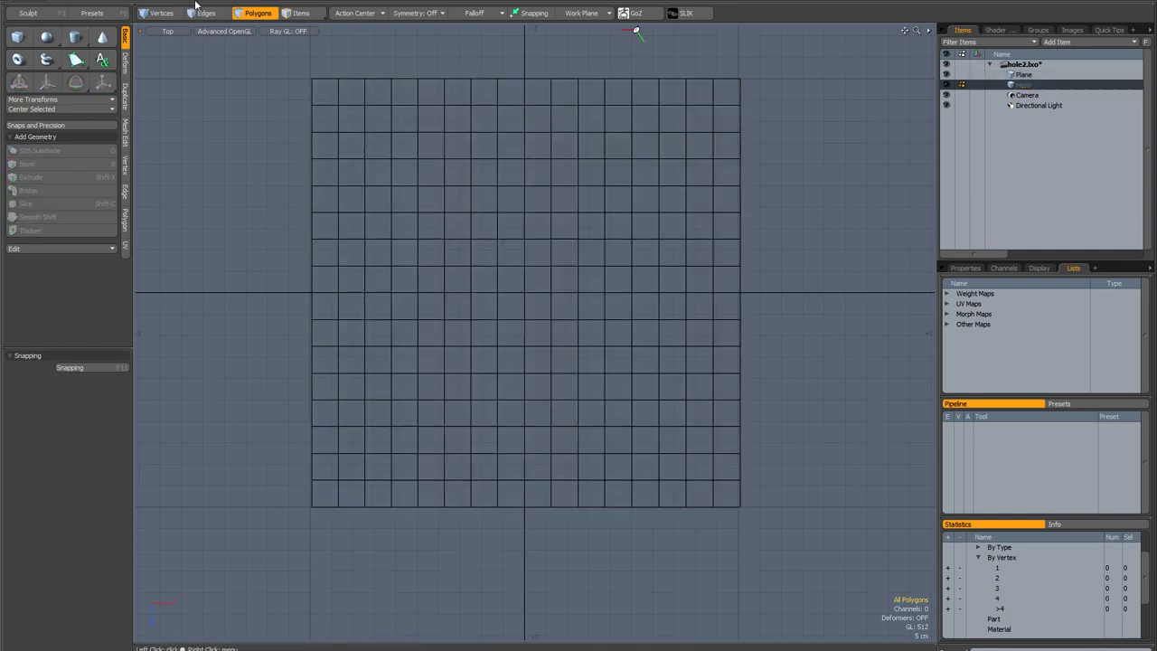
# - Draw a flat 50-sided cylinder on the Y axis with about 15.4 cm radius over the plane's centre, and set its position to 0
pyautogui.click(77, 38)
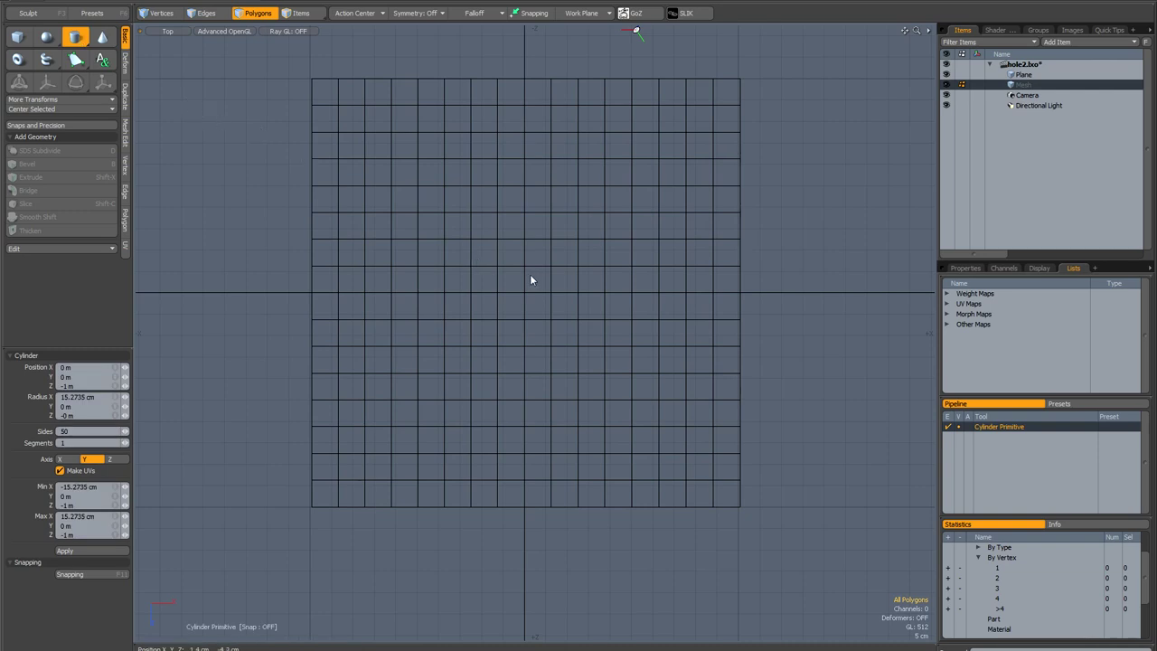
pyautogui.moveTo(525, 292); pyautogui.dragTo(591, 226)
pyautogui.keyDown('ctrl'); pyautogui.moveTo(555, 264); pyautogui.dragTo(556, 264); pyautogui.keyUp('ctrl')
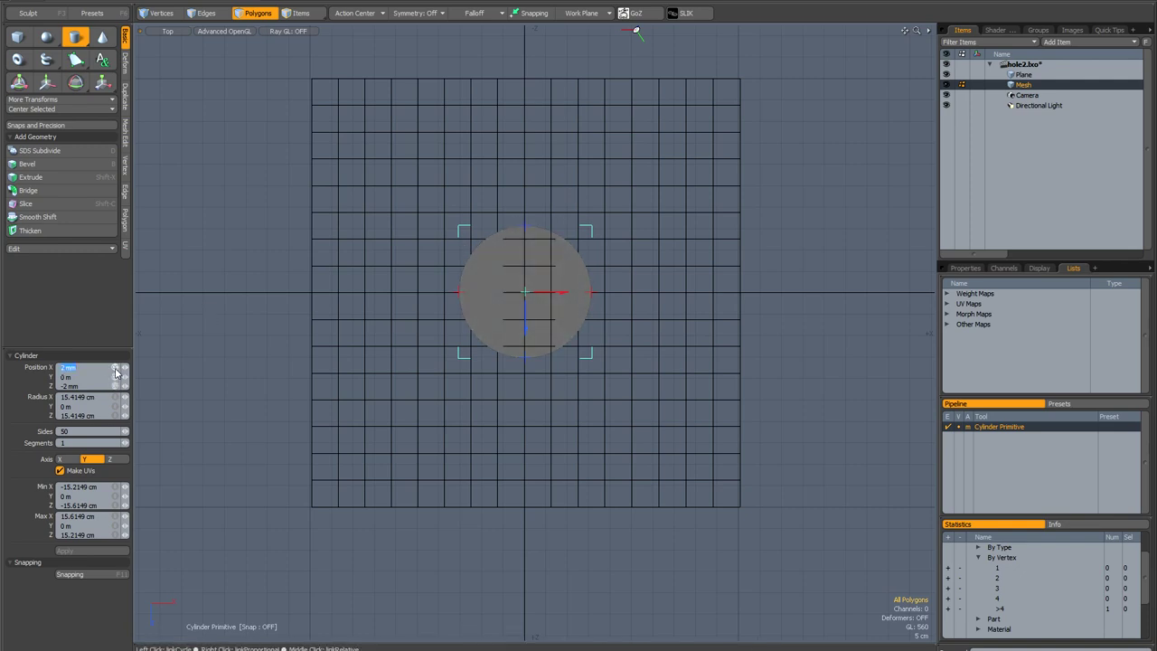
pyautogui.press('Return')
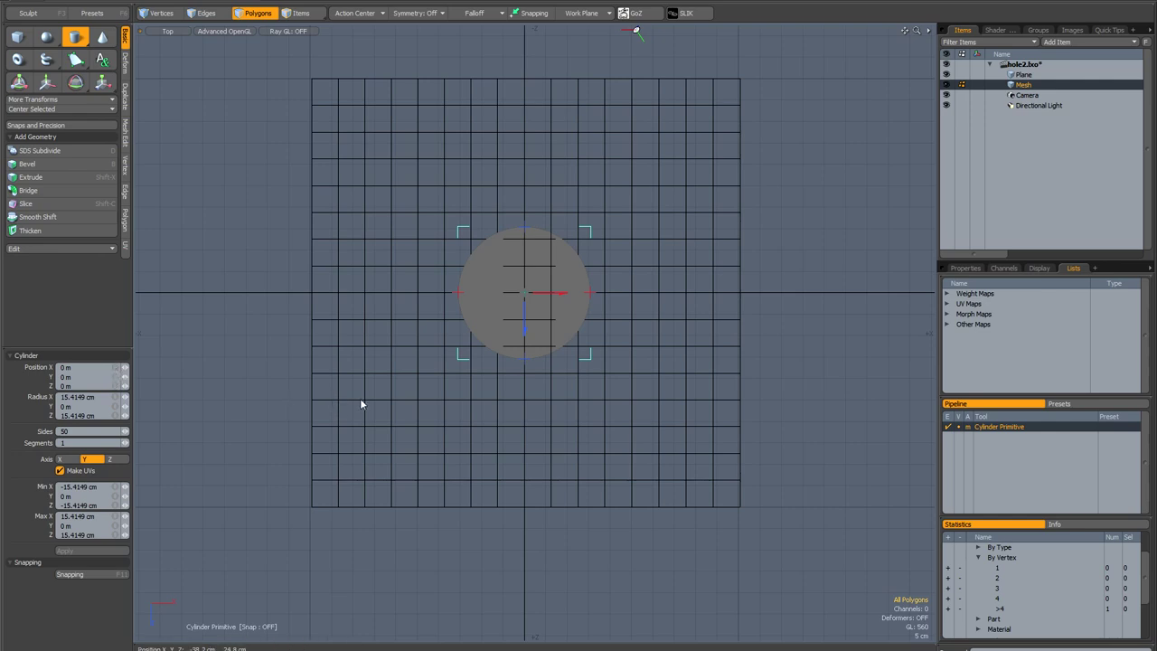
# - Give the cylinder a Y radius of about 10.4 cm and move its centre to Y 0 so it passes through the curved plane
pyautogui.press('KP_Decimal')
pyautogui.keyDown('alt'); pyautogui.moveTo(402, 441); pyautogui.dragTo(525, 335); pyautogui.keyUp('alt')
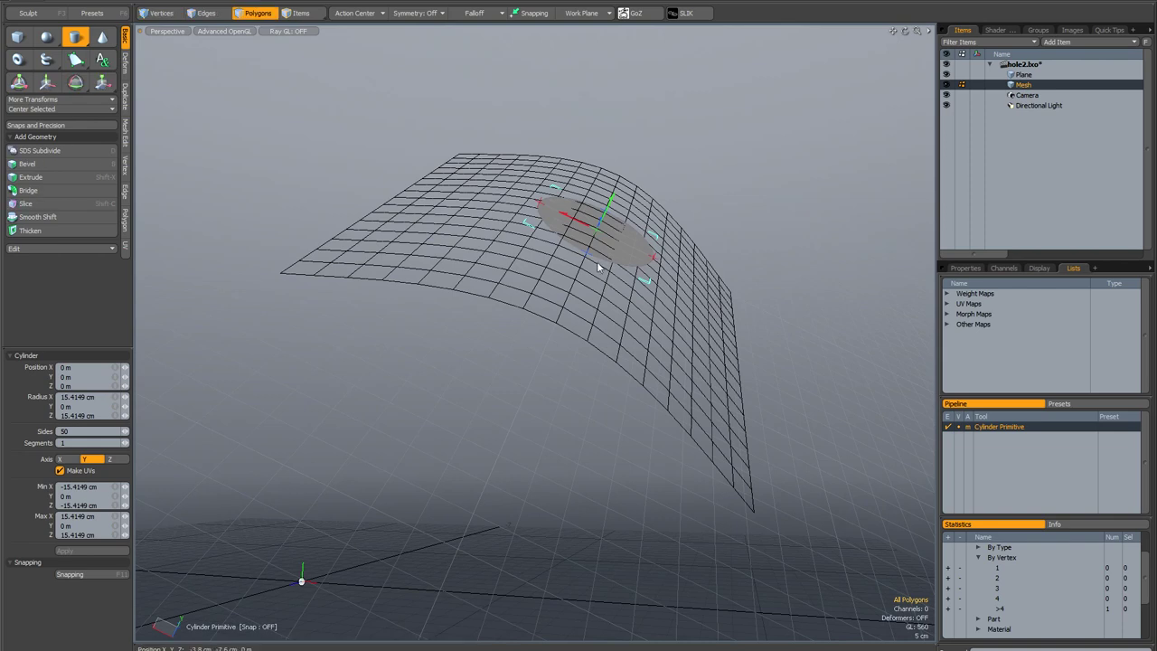
pyautogui.moveTo(596, 234); pyautogui.dragTo(635, 150)
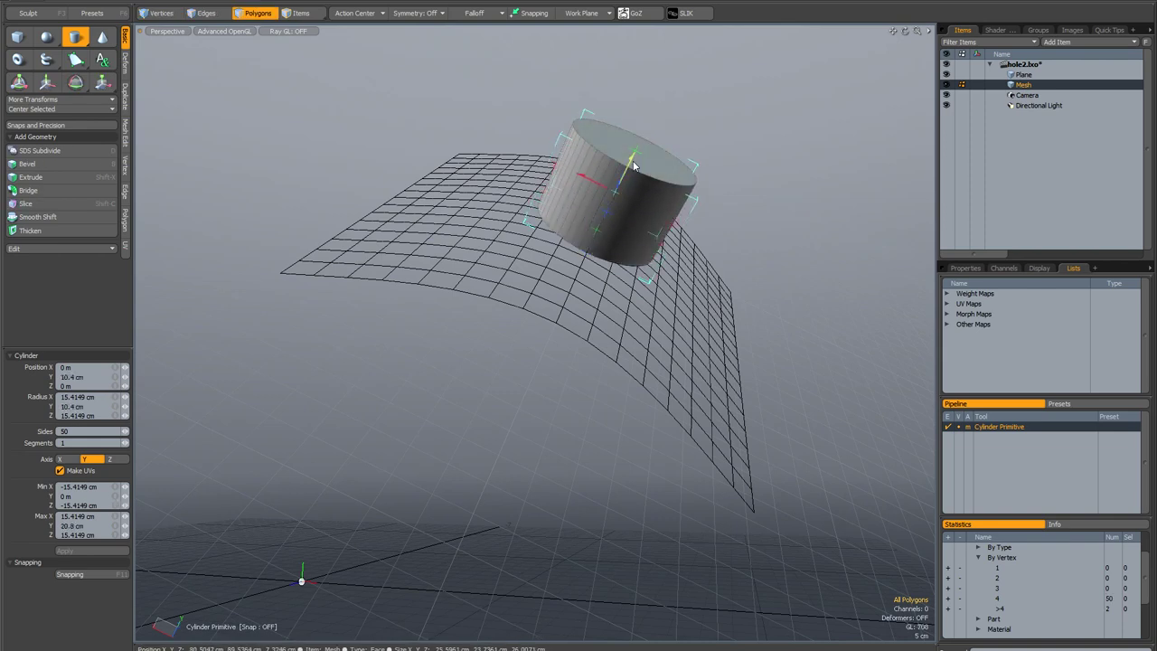
pyautogui.moveTo(633, 166); pyautogui.dragTo(612, 201)
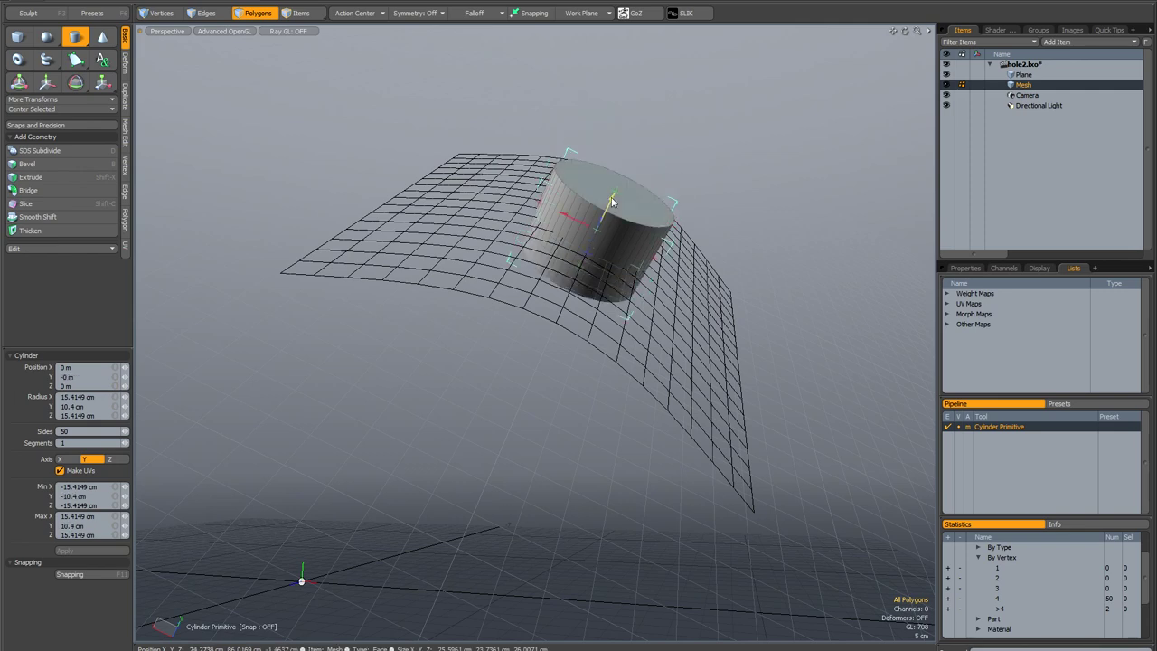
pyautogui.press('space')
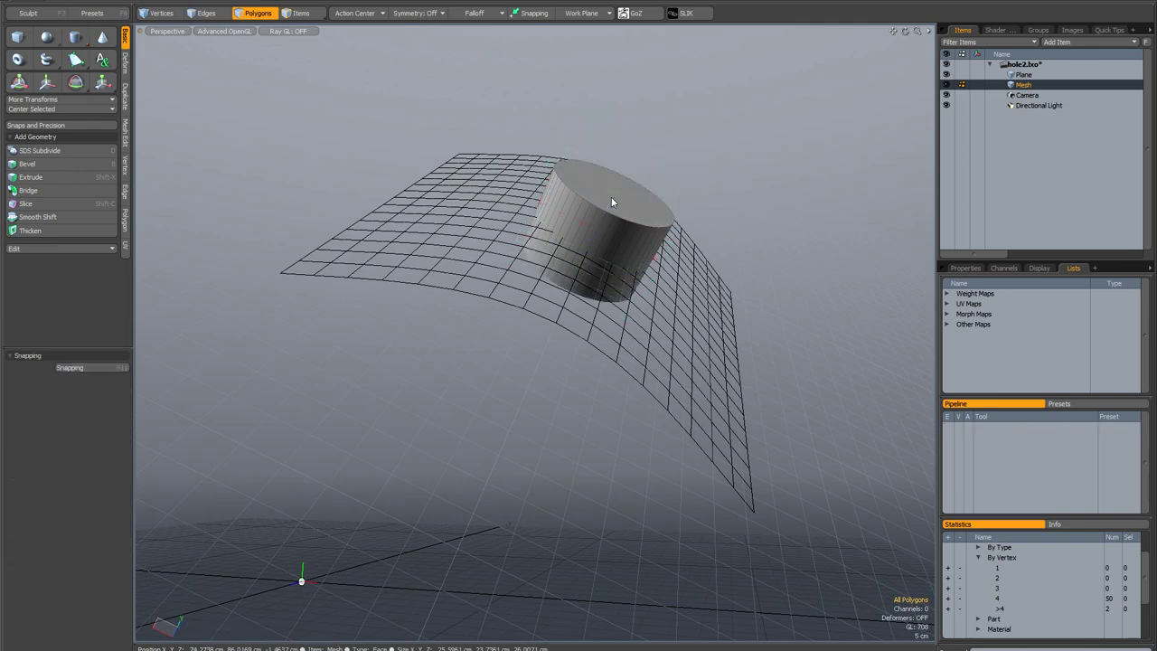
# - Duplicate the curved Plane mesh, reselect the original, and hide the duplicate
pyautogui.press('KP_1')
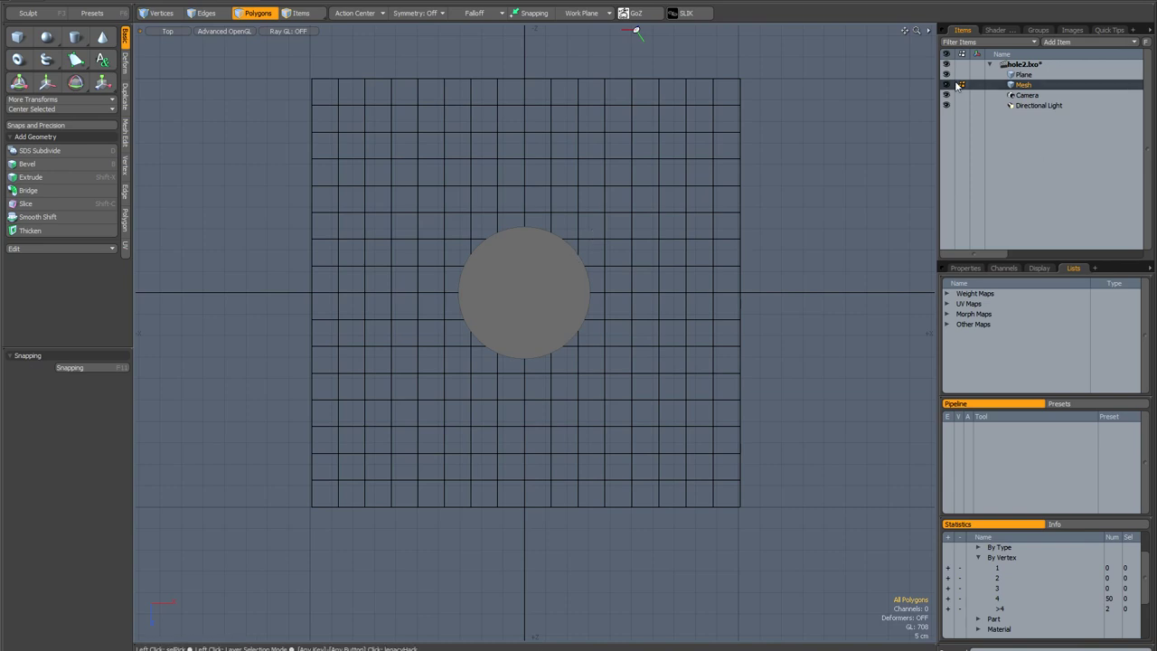
pyautogui.click(1026, 76)
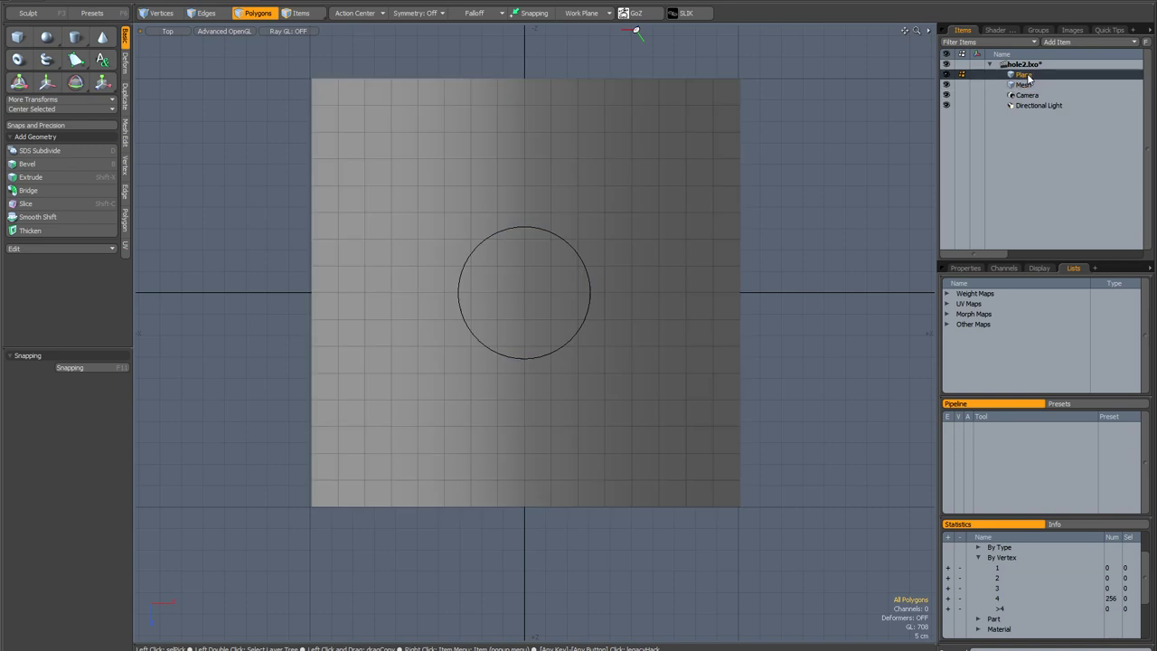
pyautogui.rightClick(1028, 77)
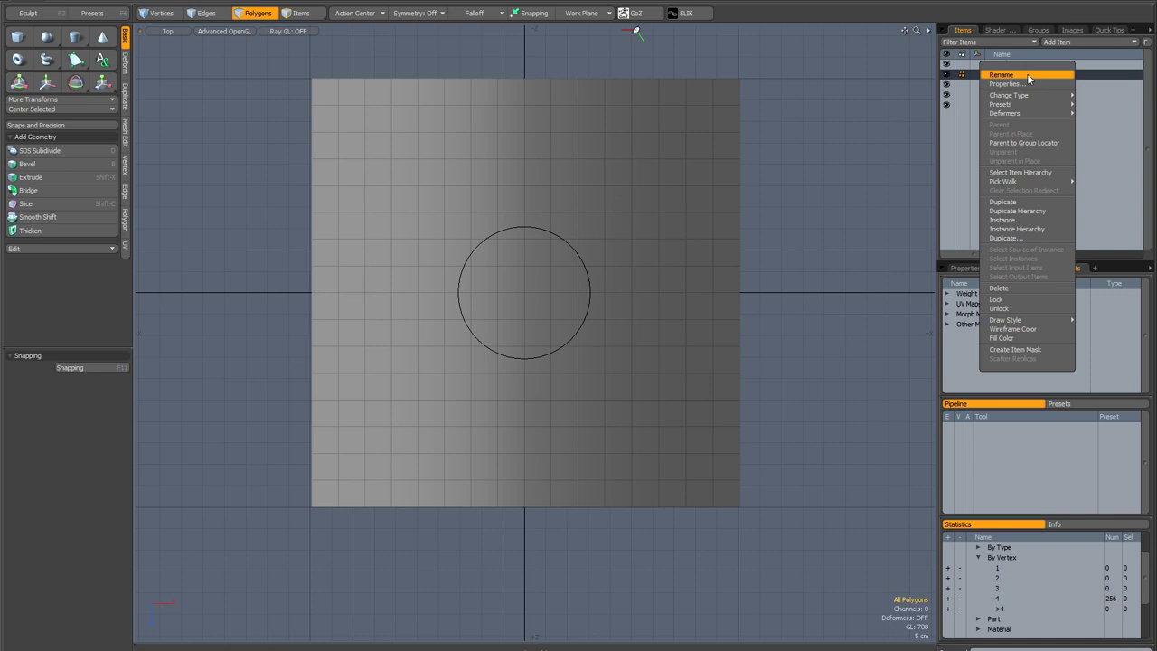
pyautogui.click(1011, 204)
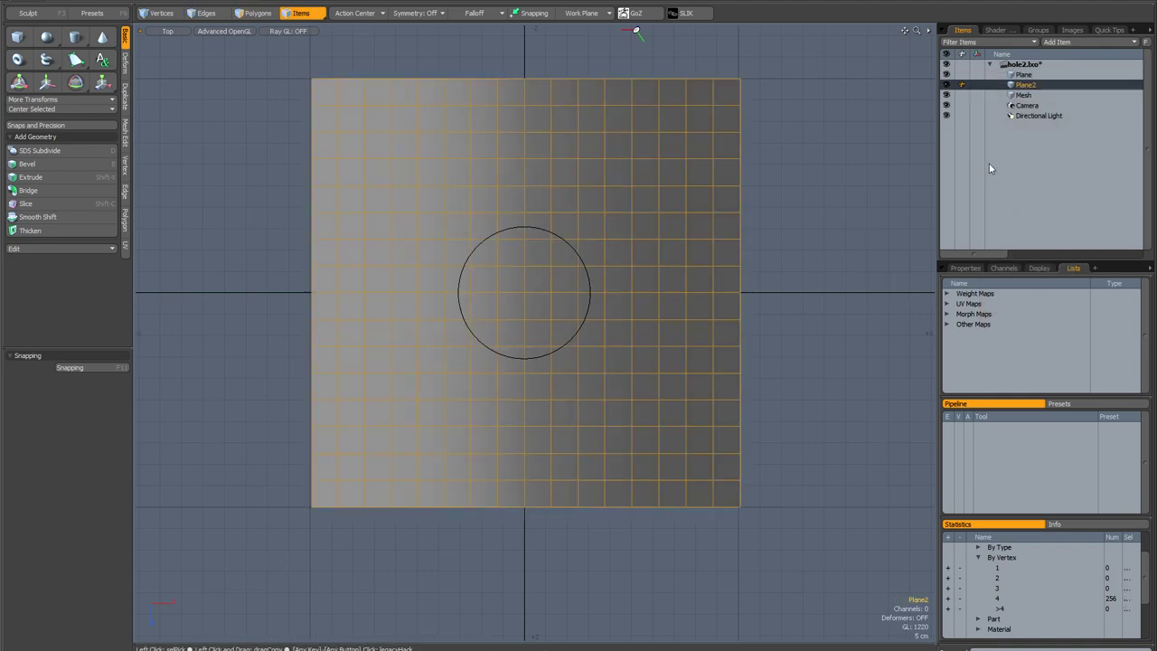
pyautogui.click(1017, 76)
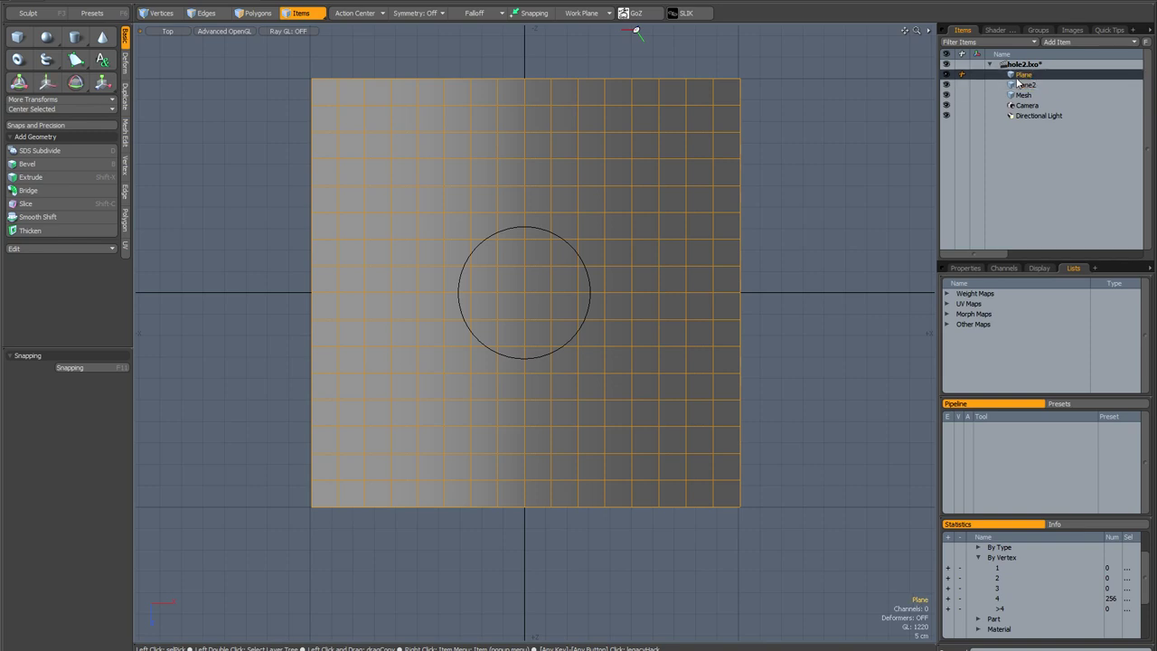
pyautogui.click(946, 86)
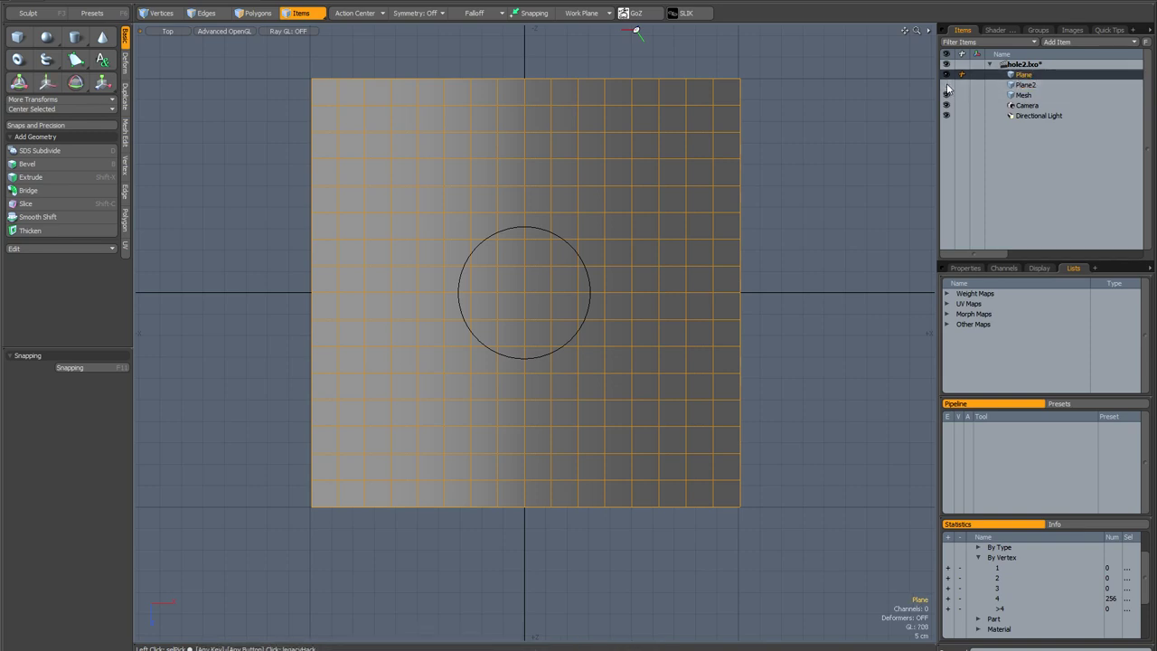
# - Delete the central block of 36 polygons that surrounds the circle in the Top view of the curved plane
pyautogui.click(256, 14)
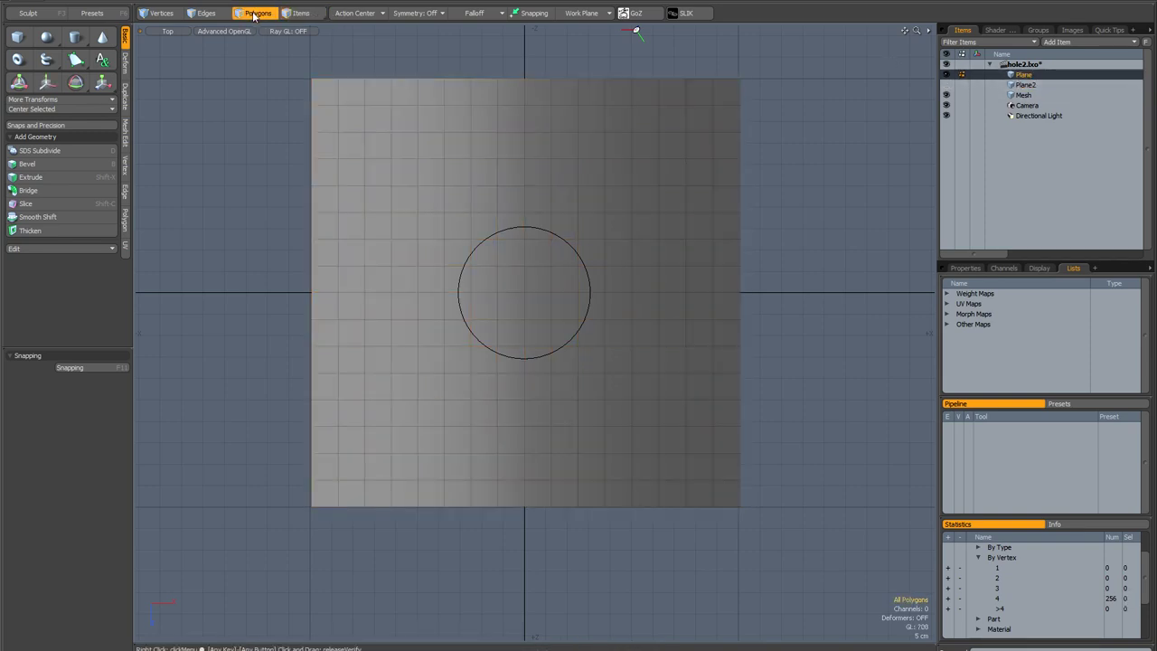
pyautogui.moveTo(459, 226)
pyautogui.mouseDown()
pyautogui.moveTo(581, 227)
pyautogui.moveTo(589, 313)
pyautogui.moveTo(574, 344)
pyautogui.moveTo(459, 357)
pyautogui.moveTo(463, 244)
pyautogui.moveTo(565, 258)
pyautogui.mouseUp()
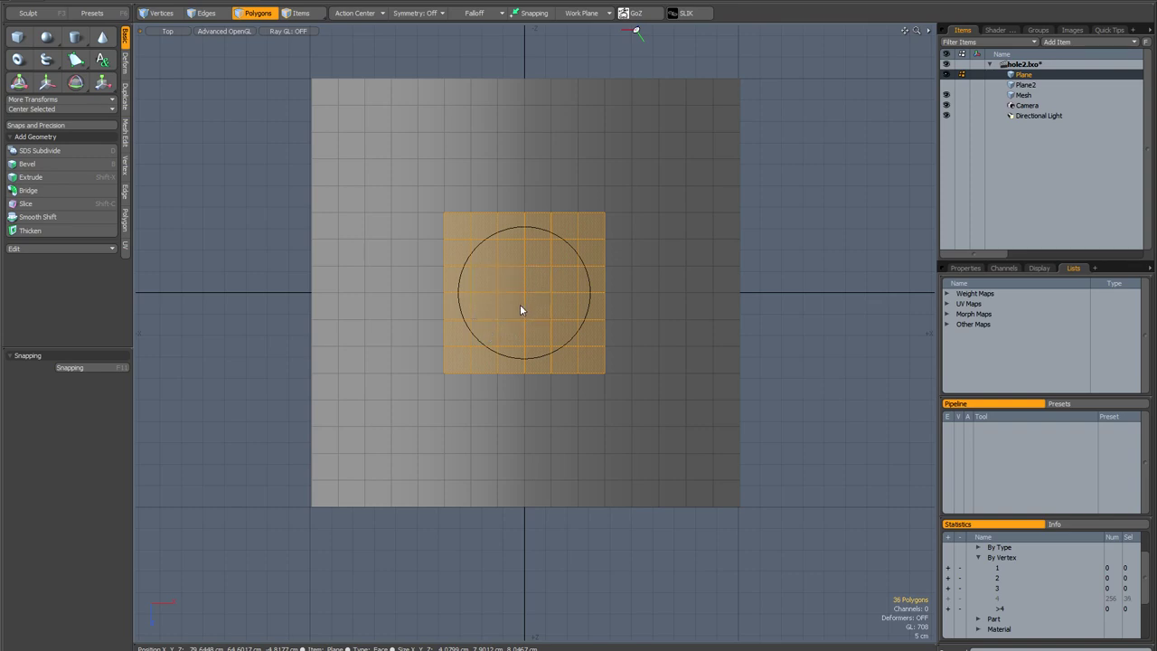
pyautogui.press('Delete')
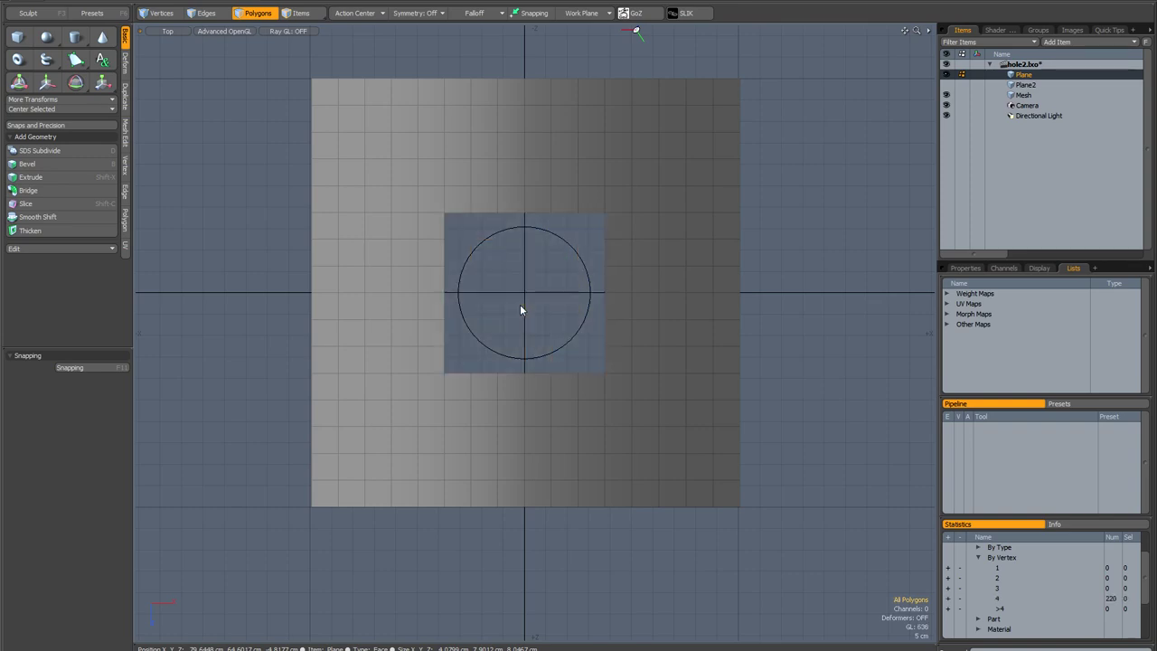
# - Select the border edges of the square opening and snap them onto the cylinder using the Background constraint with the Transform tool
pyautogui.press('2')
pyautogui.doubleClick(485, 214)
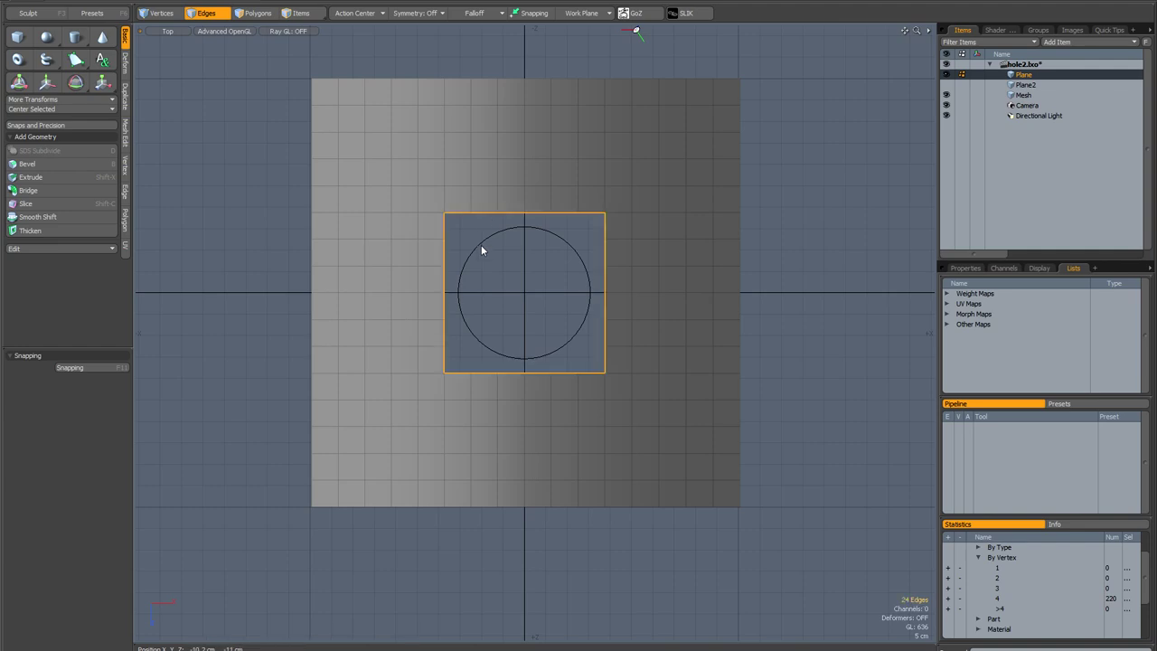
pyautogui.press('F11')
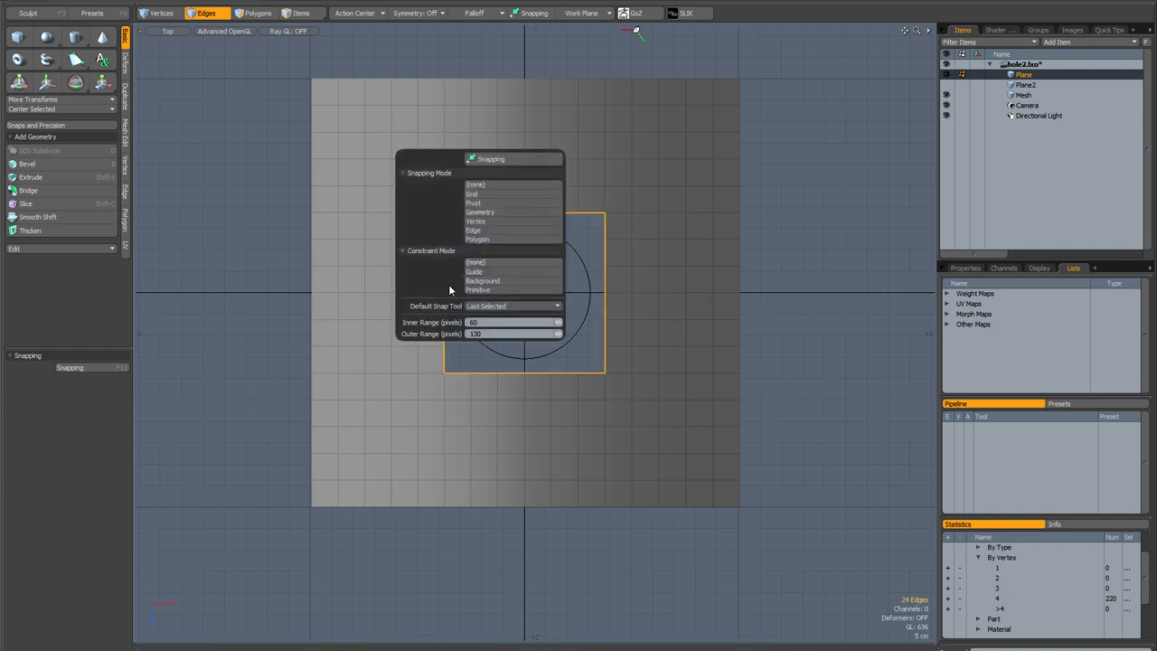
pyautogui.click(495, 281)
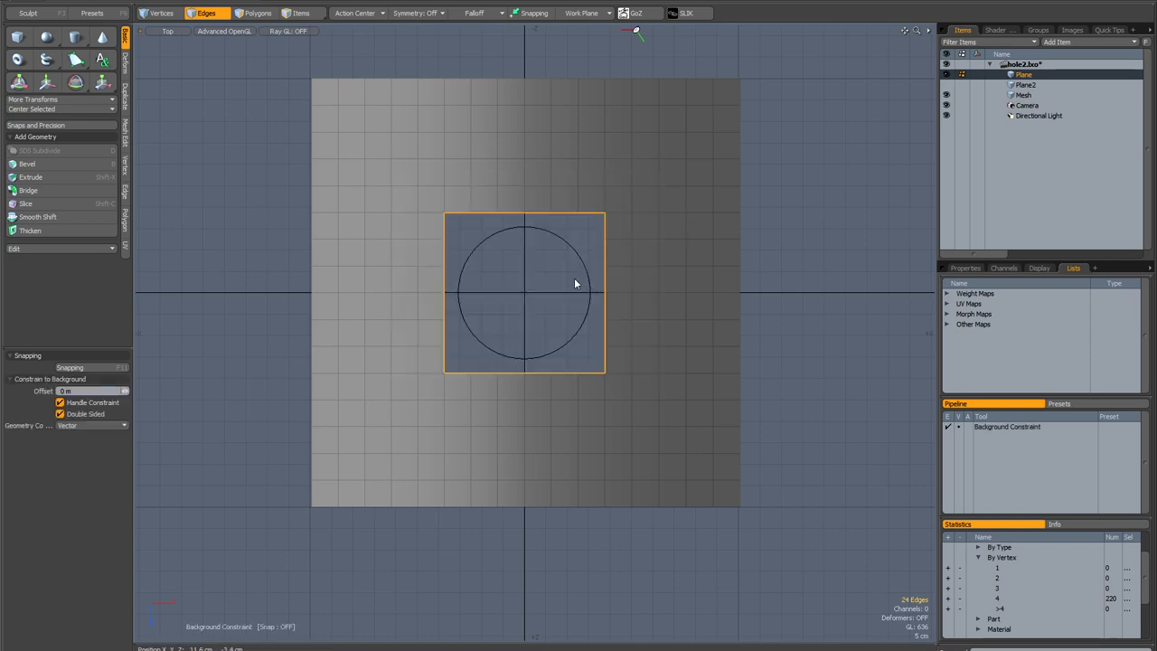
pyautogui.press('y')
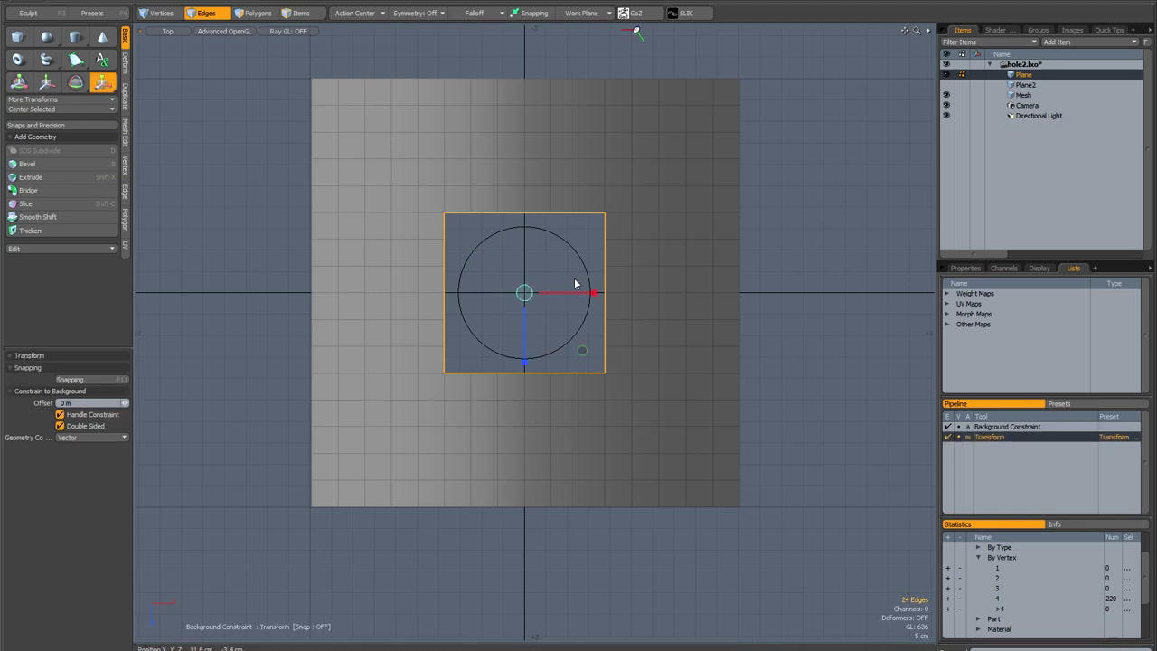
pyautogui.click(581, 349)
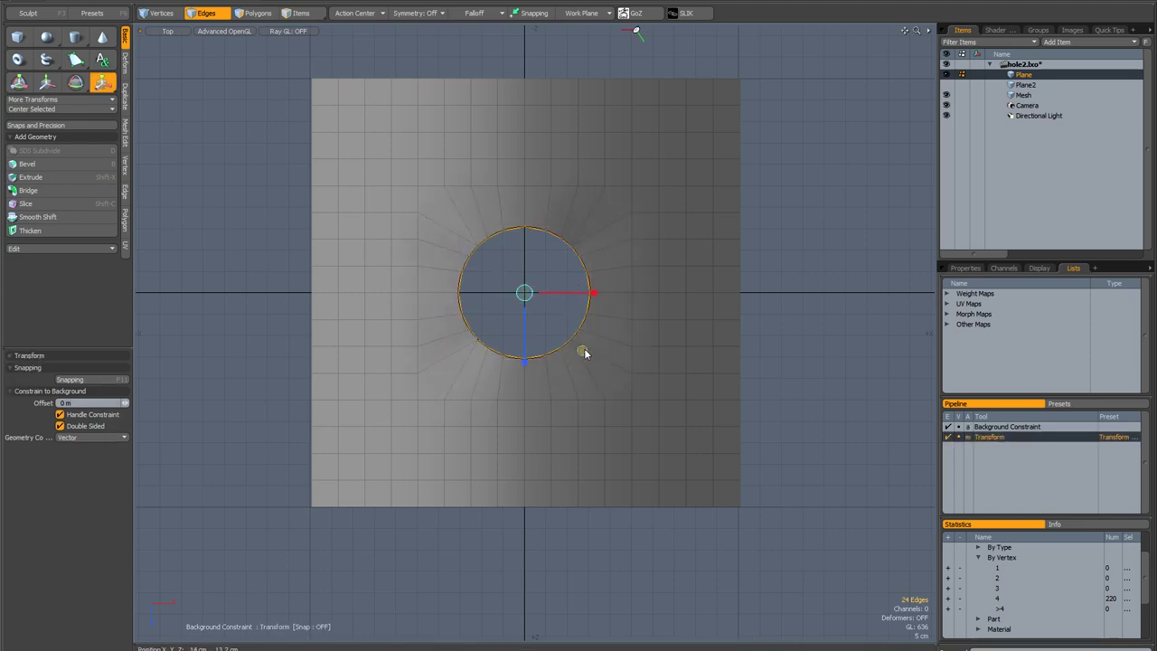
pyautogui.press('space')
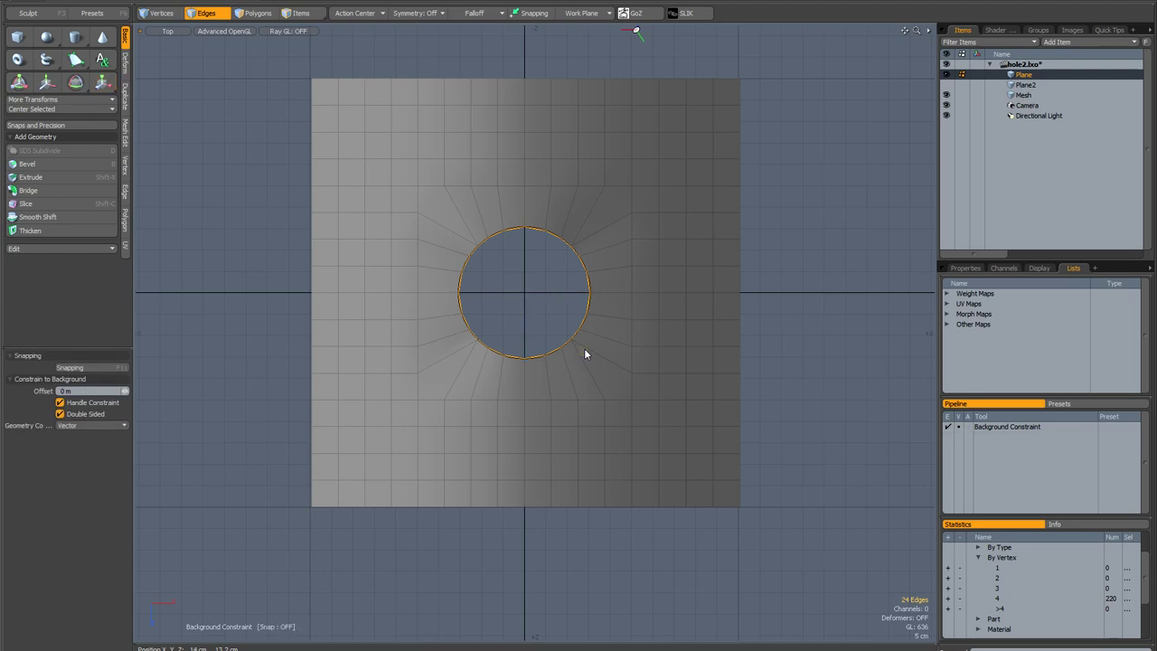
# - Hide the cylinder mesh in the Perspective view and show the duplicate Plane2 as the background surface
pyautogui.press('0')
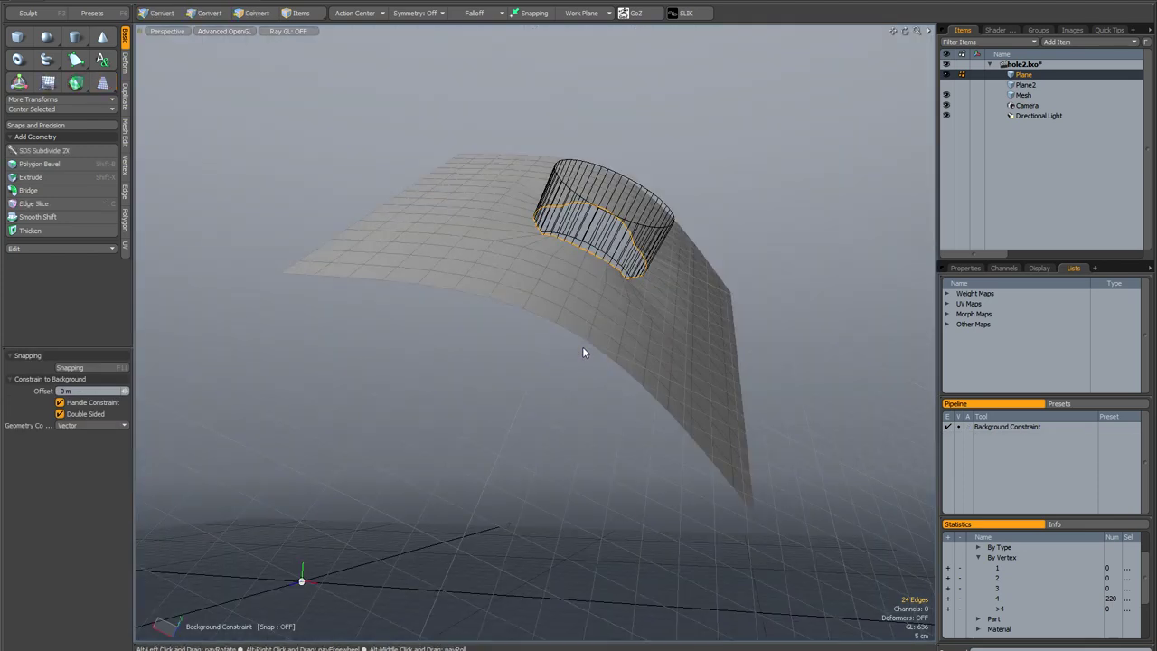
pyautogui.keyDown('alt'); pyautogui.moveTo(582, 346); pyautogui.dragTo(516, 258); pyautogui.keyUp('alt')
pyautogui.scroll(3, 520, 246)
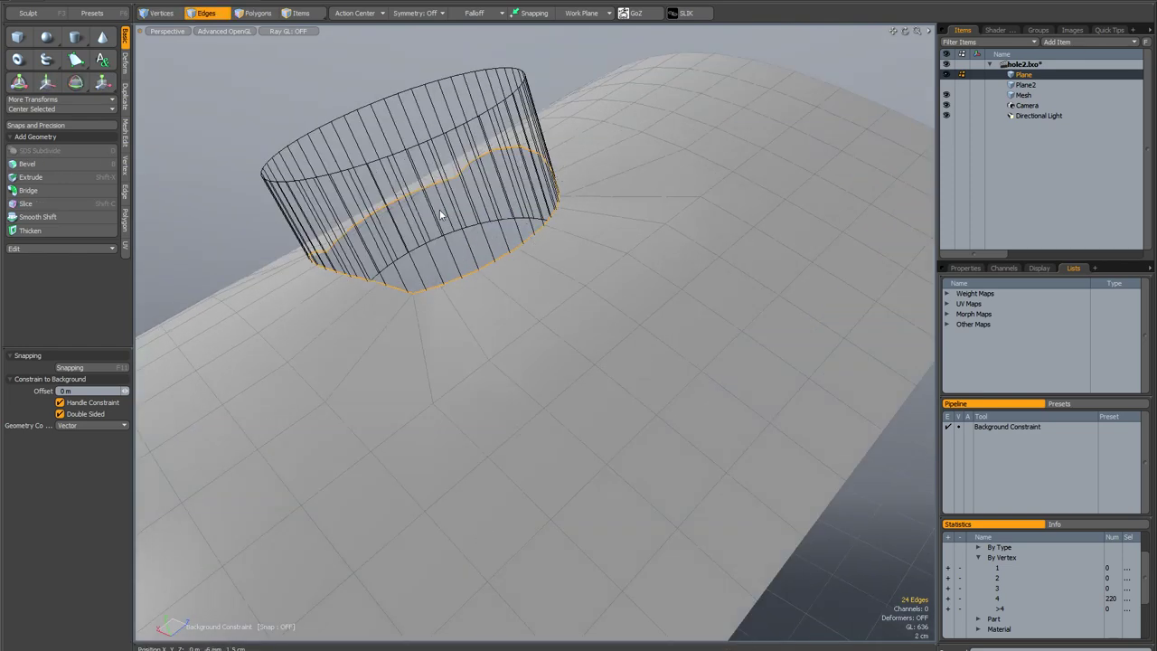
pyautogui.keyDown('alt'); pyautogui.moveTo(445, 251); pyautogui.dragTo(523, 273); pyautogui.keyUp('alt')
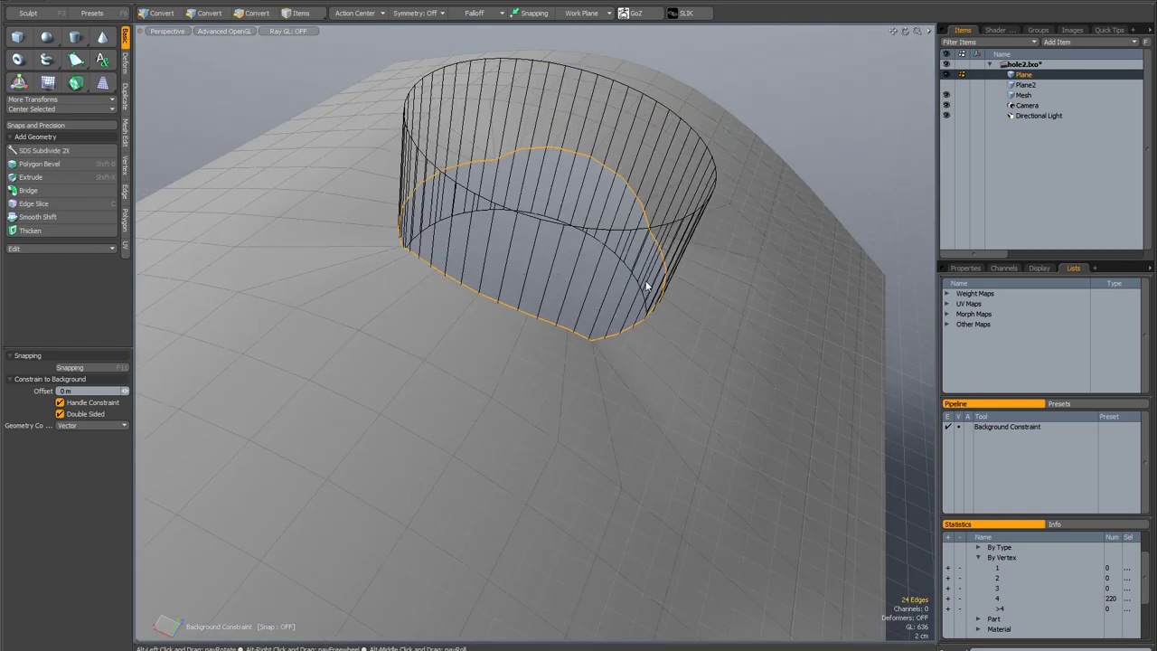
pyautogui.keyDown('alt'); pyautogui.moveTo(631, 290); pyautogui.dragTo(611, 288); pyautogui.keyUp('alt')
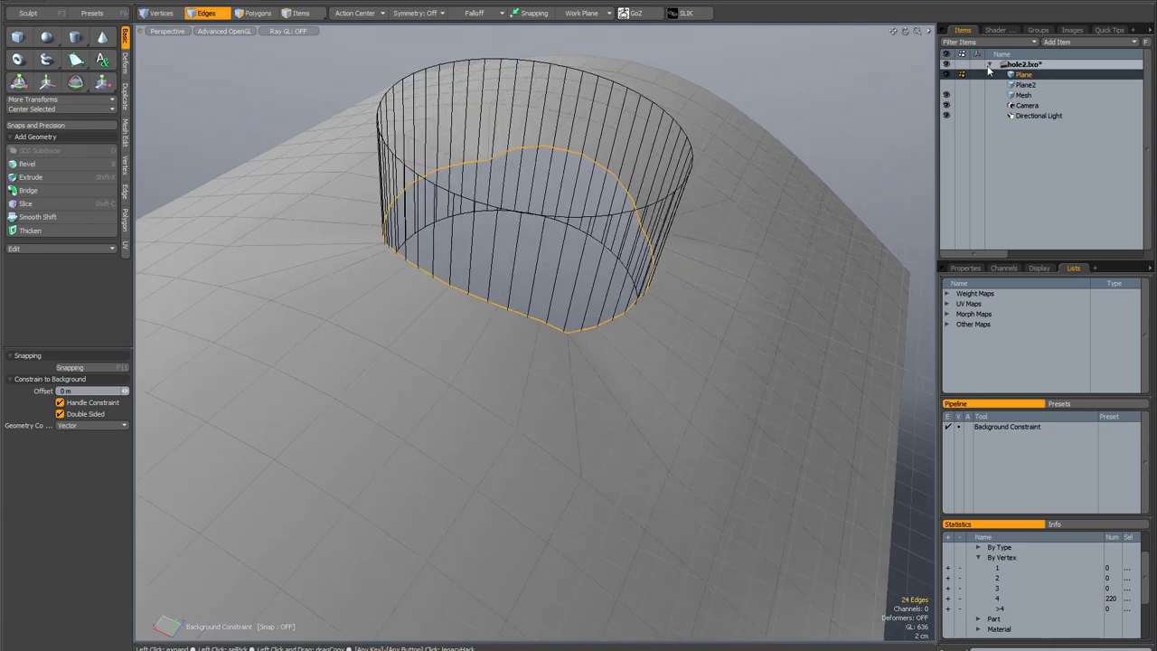
pyautogui.click(947, 94)
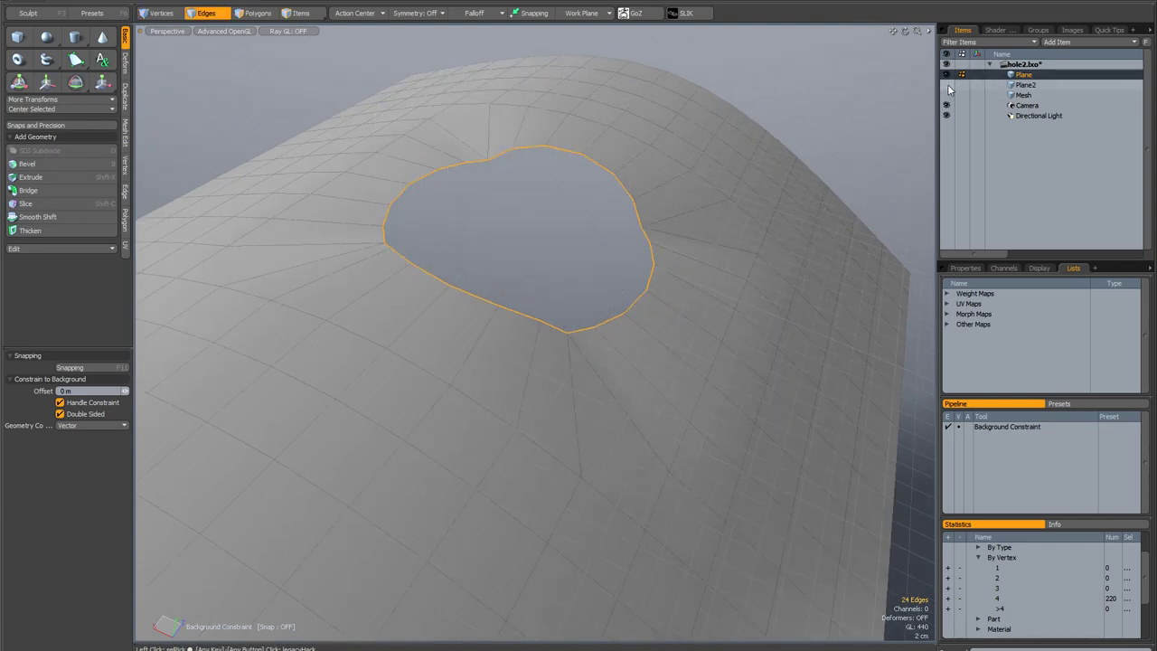
pyautogui.click(946, 84)
pyautogui.keyDown('alt'); pyautogui.moveTo(796, 194); pyautogui.dragTo(738, 228); pyautogui.keyUp('alt')
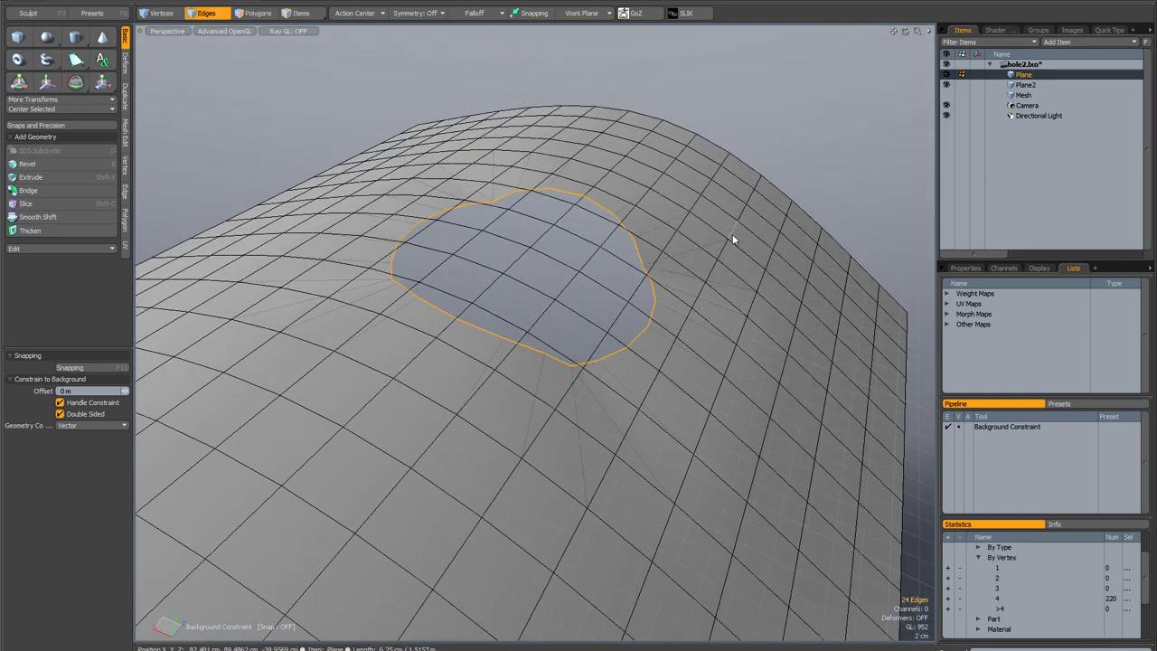
# - Snap the selected hole border onto the curvature of Plane2 using the Background constraint with the Transform tool
pyautogui.press('F11')
pyautogui.press('y')
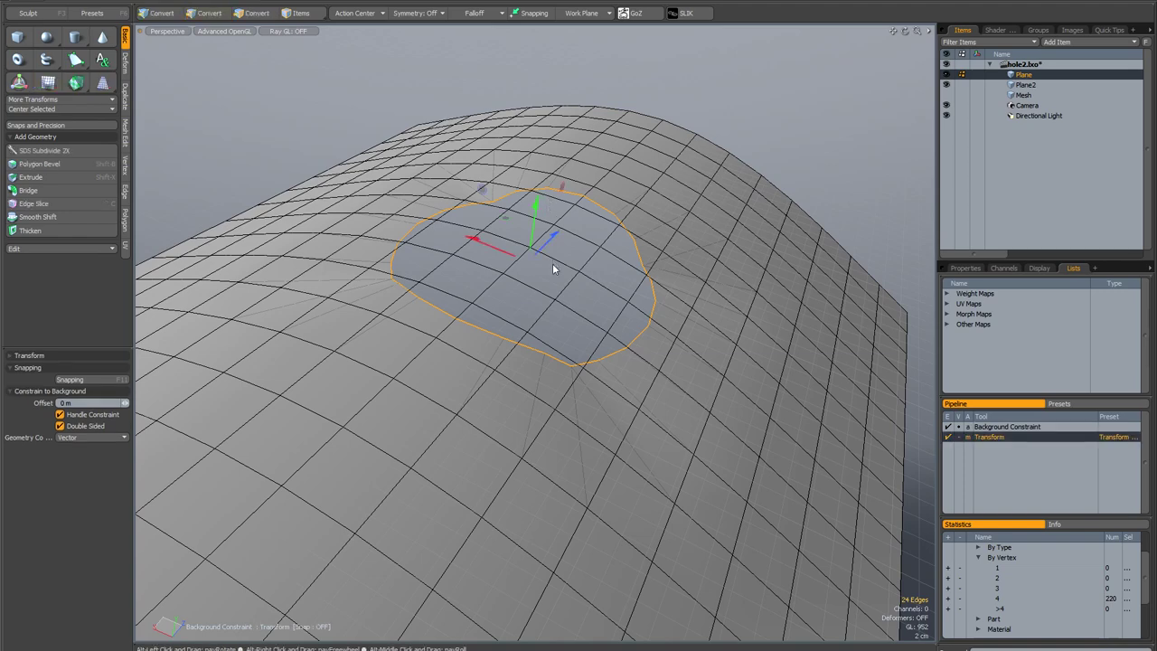
pyautogui.keyDown('alt'); pyautogui.moveTo(553, 263); pyautogui.dragTo(560, 80); pyautogui.keyUp('alt')
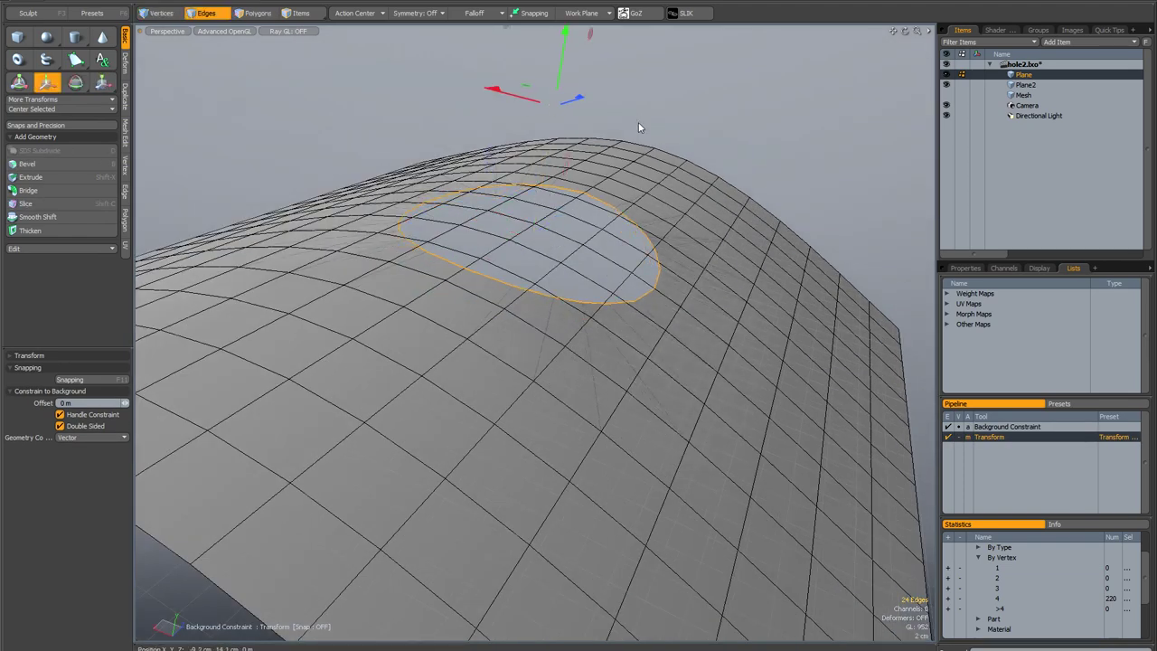
pyautogui.press('space')
# - Hide Plane2 again so only the plane with the circular hole is displayed
pyautogui.keyDown('alt'); pyautogui.moveTo(592, 134); pyautogui.dragTo(596, 171); pyautogui.keyUp('alt')
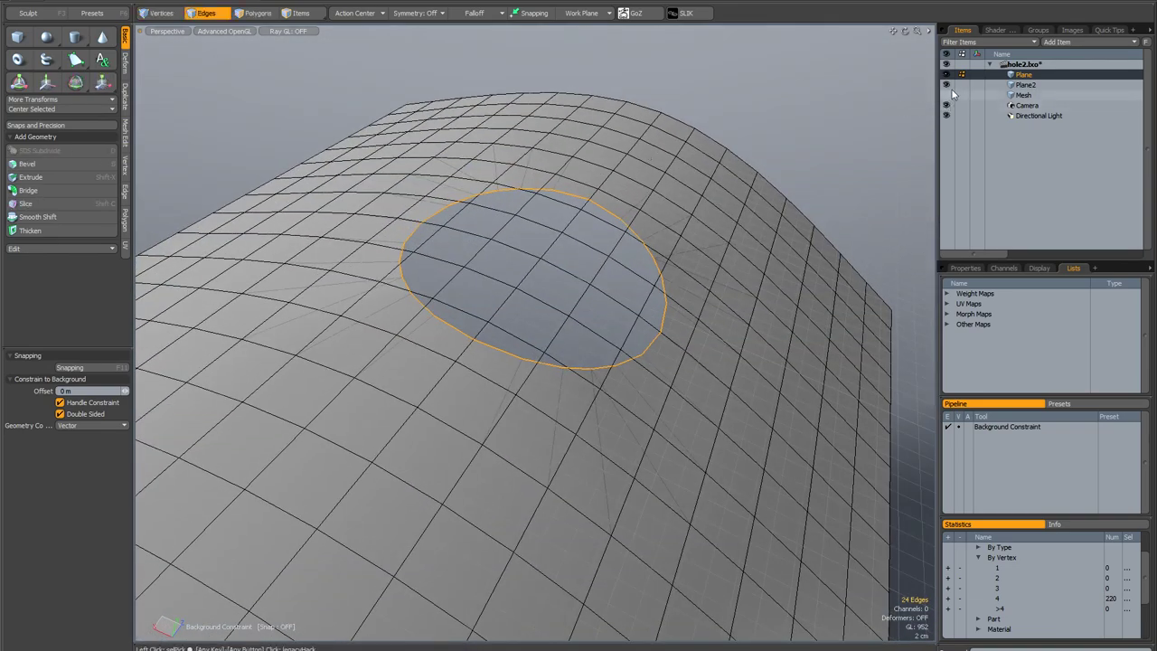
pyautogui.keyDown('alt'); pyautogui.moveTo(743, 166); pyautogui.dragTo(863, 115); pyautogui.keyUp('alt')
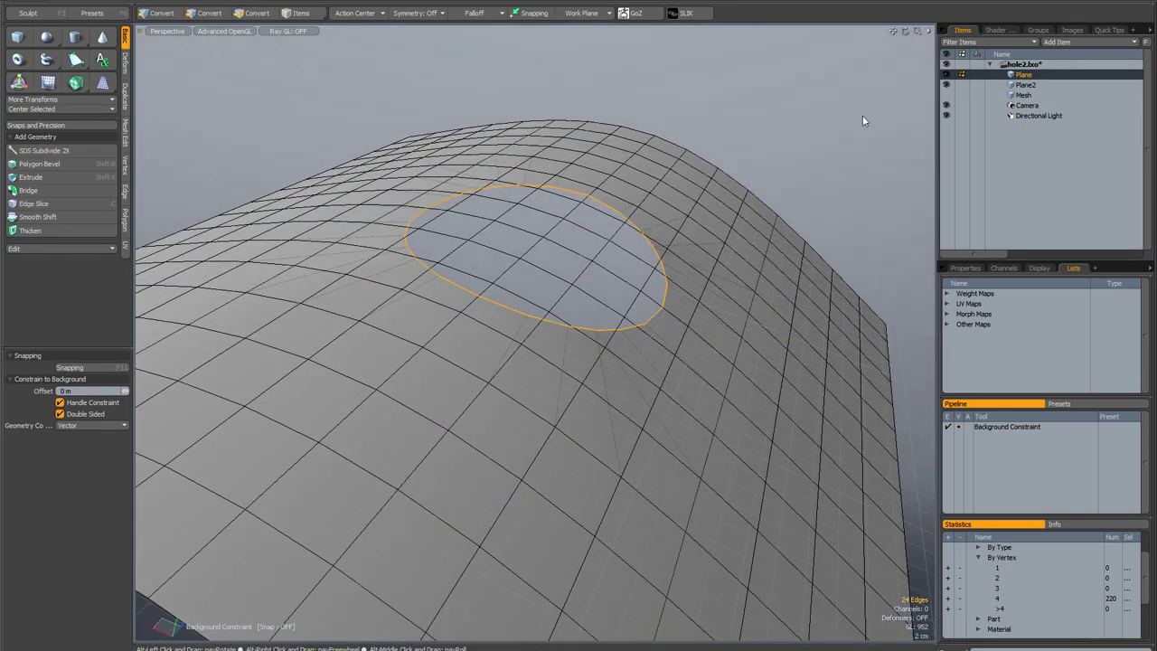
pyautogui.click(946, 84)
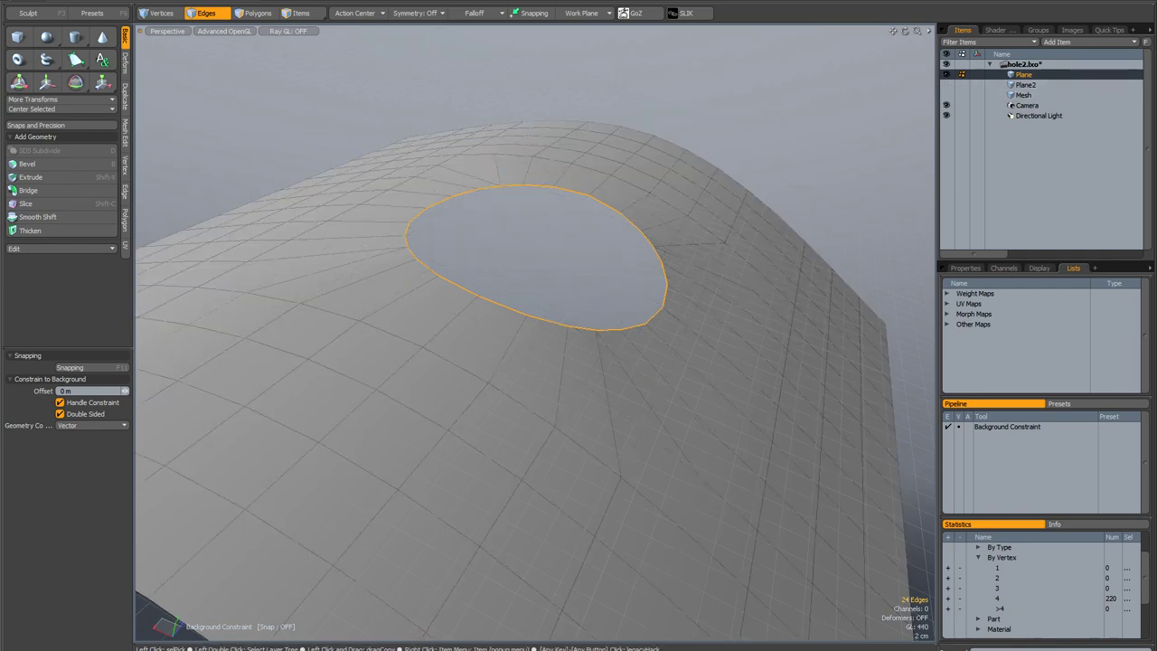
pyautogui.keyDown('alt'); pyautogui.moveTo(706, 61); pyautogui.dragTo(719, 144); pyautogui.keyUp('alt')
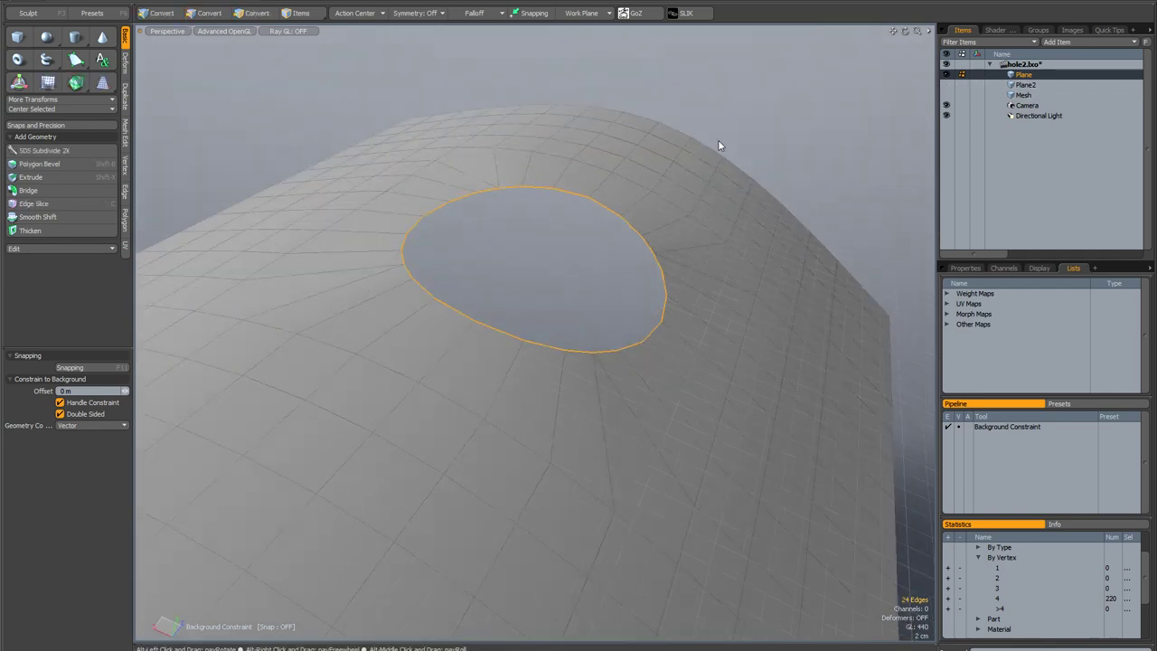
# - Convert all polygons of the holed plane to Catmull-Clark subdivision surfaces
pyautogui.click(257, 13)
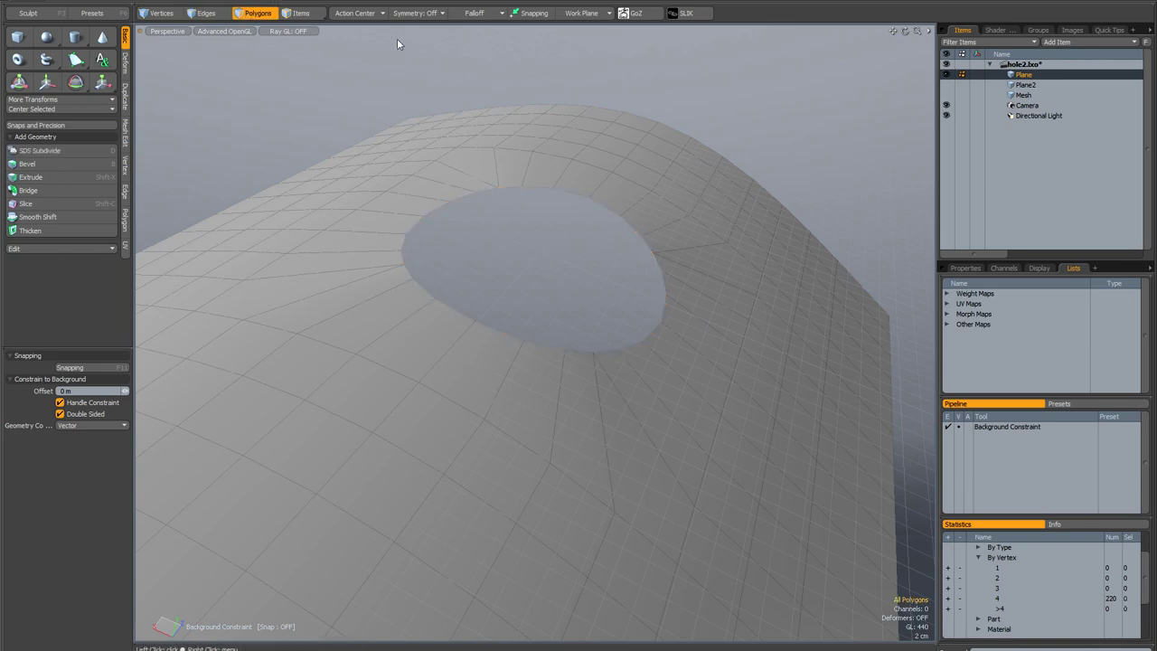
pyautogui.hotkey('shift', 'Tab')
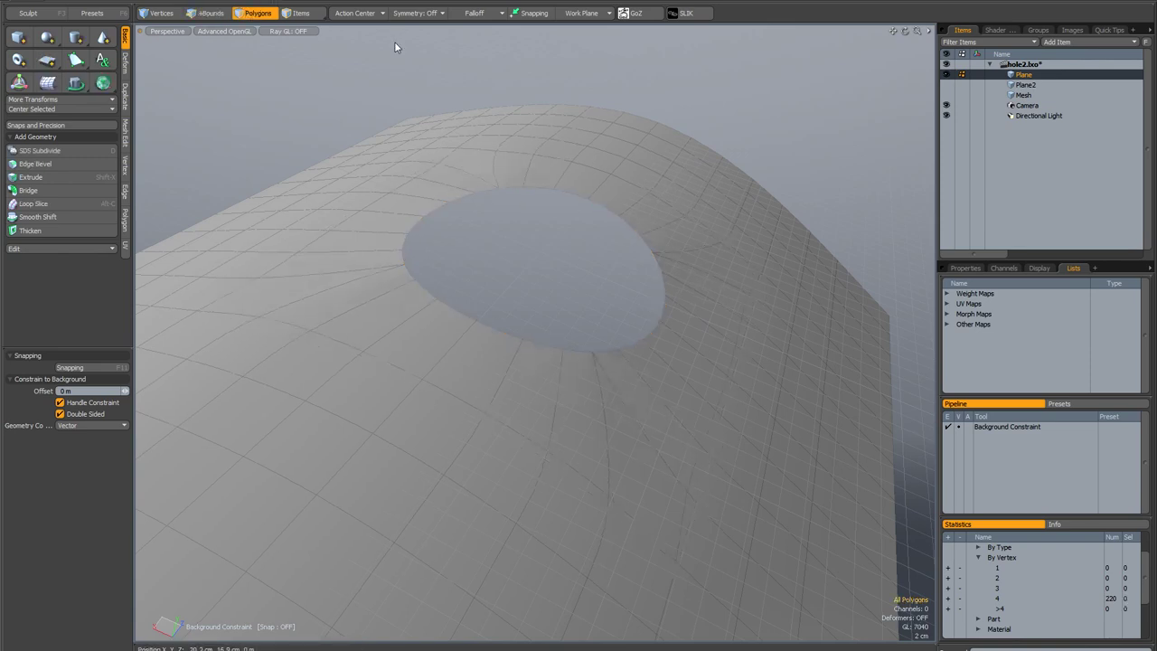
pyautogui.keyDown('alt'); pyautogui.moveTo(538, 222); pyautogui.dragTo(534, 209); pyautogui.keyUp('alt')
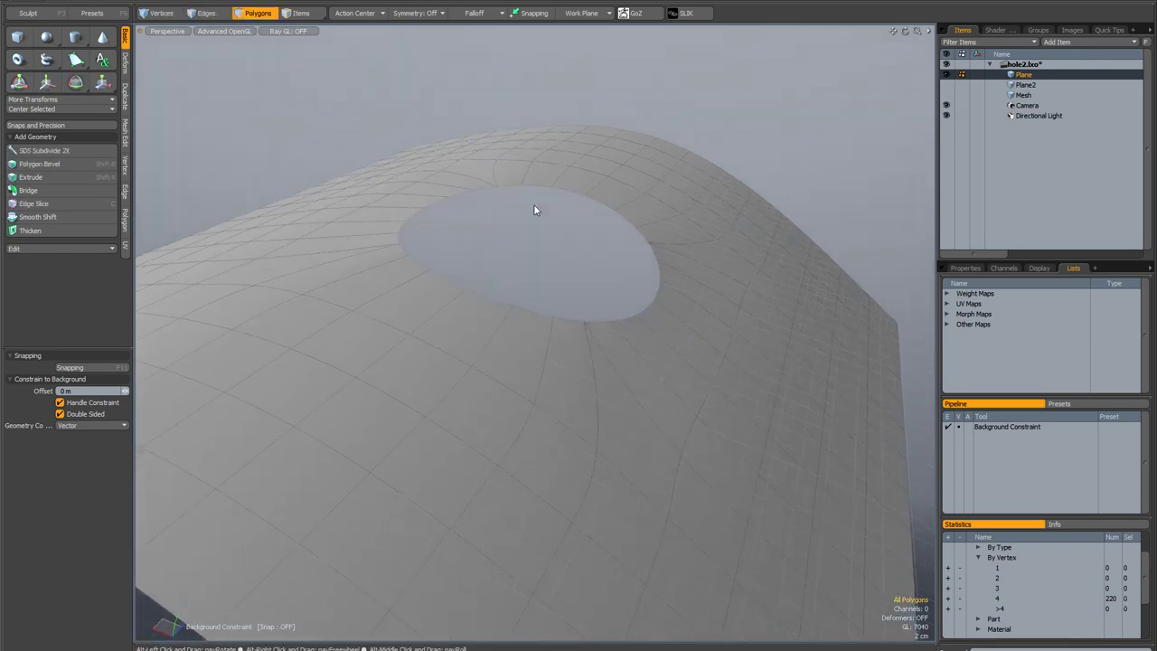
# - Inspect the surface around the hole in Reflection shading, and return the viewport to Advanced OpenGL
pyautogui.hotkey('ctrl', '2')
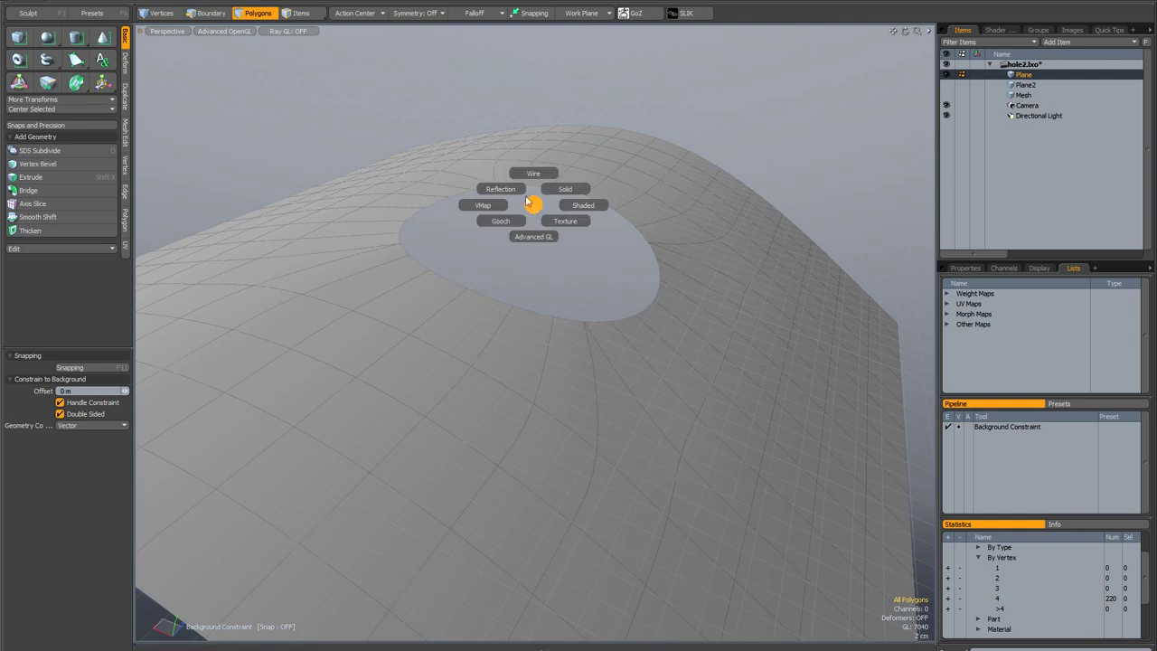
pyautogui.click(522, 191)
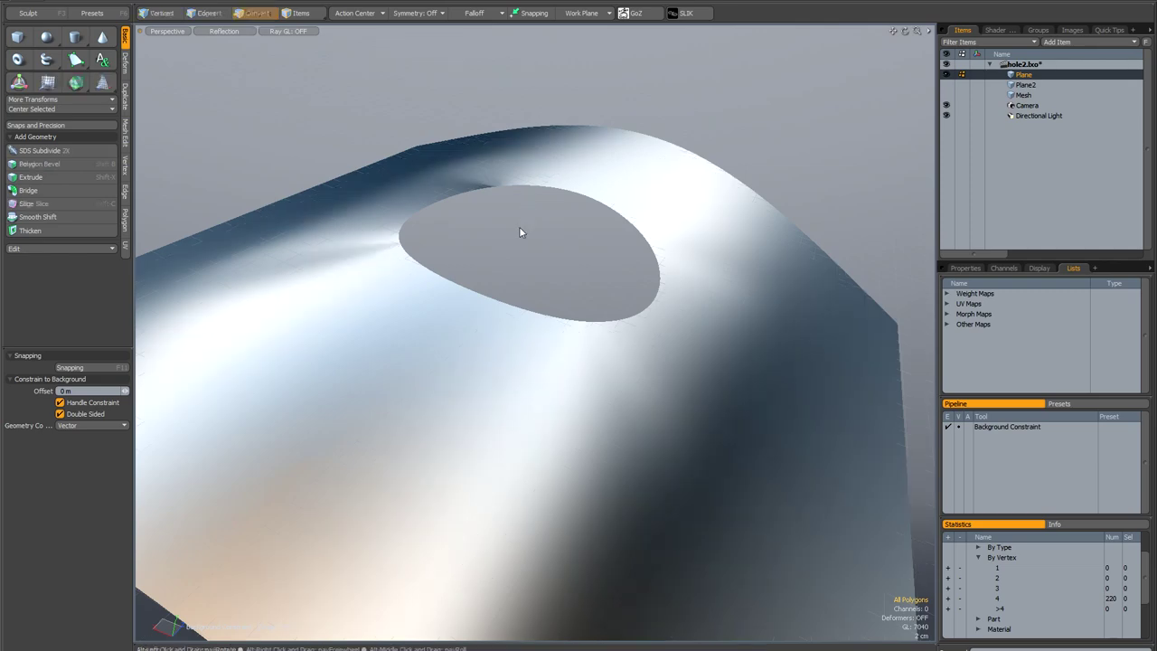
pyautogui.keyDown('alt'); pyautogui.moveTo(518, 226); pyautogui.dragTo(502, 274); pyautogui.keyUp('alt')
pyautogui.scroll(-2, 502, 274)
pyautogui.hotkey('ctrl', '2')
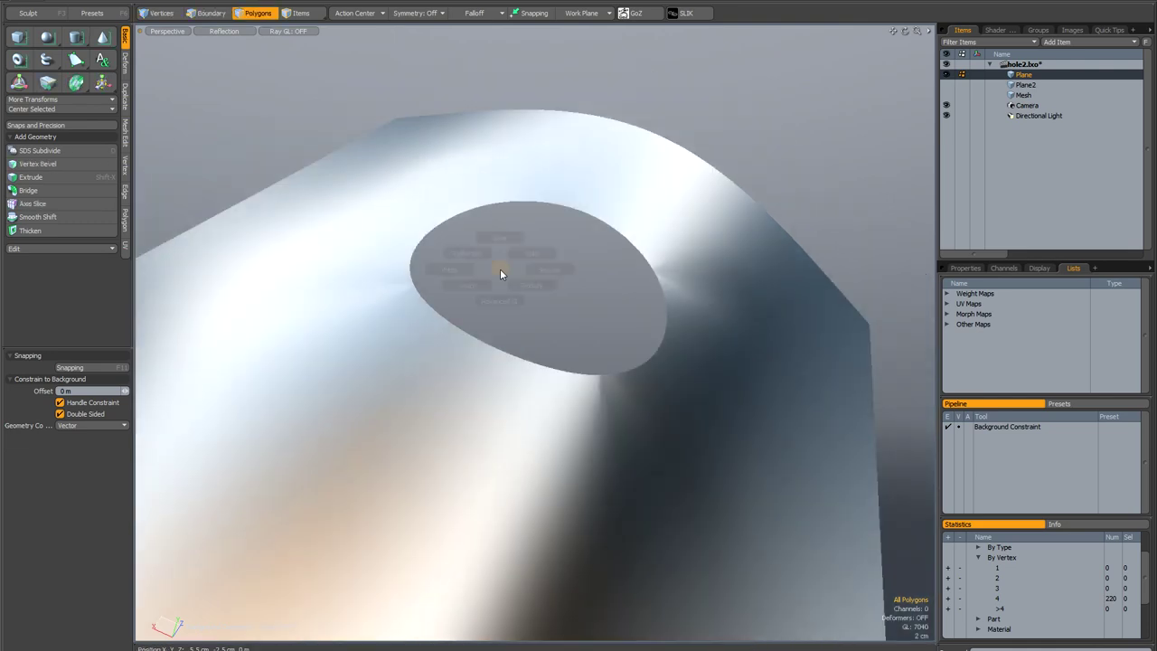
pyautogui.click(498, 299)
pyautogui.keyDown('alt'); pyautogui.moveTo(513, 283); pyautogui.dragTo(513, 311); pyautogui.keyUp('alt')
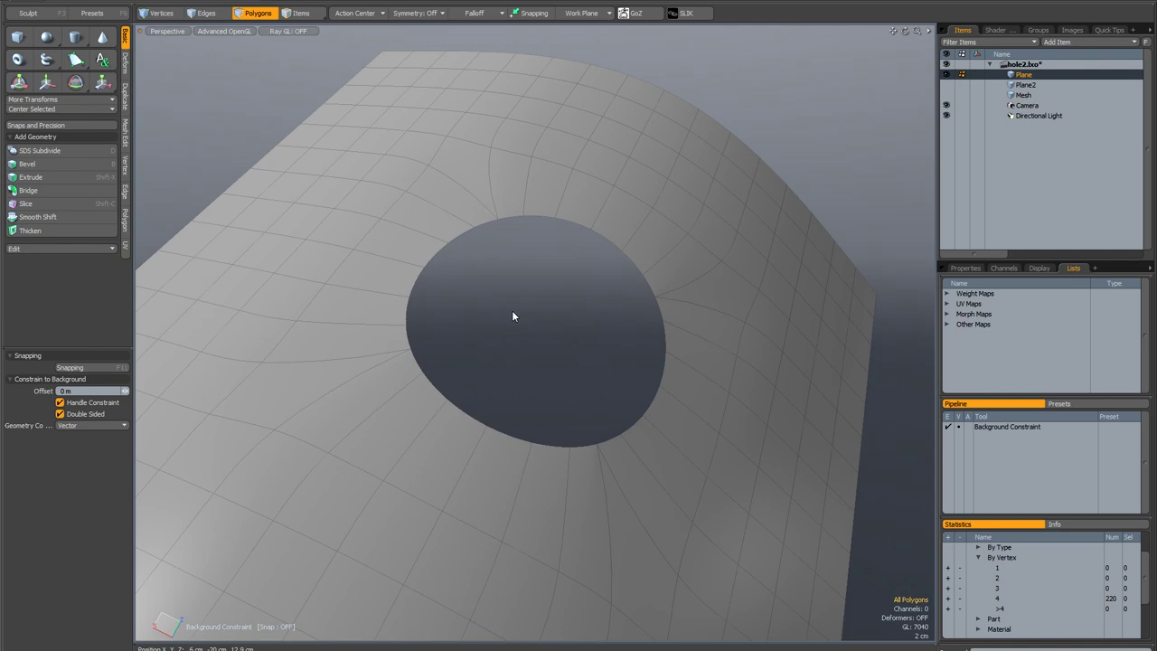
# - Select the ring of 28 polygons around the hole in the Top view and loop-slice it once at 50% with Slice Selected on
pyautogui.press('1')
pyautogui.press('KP_1')
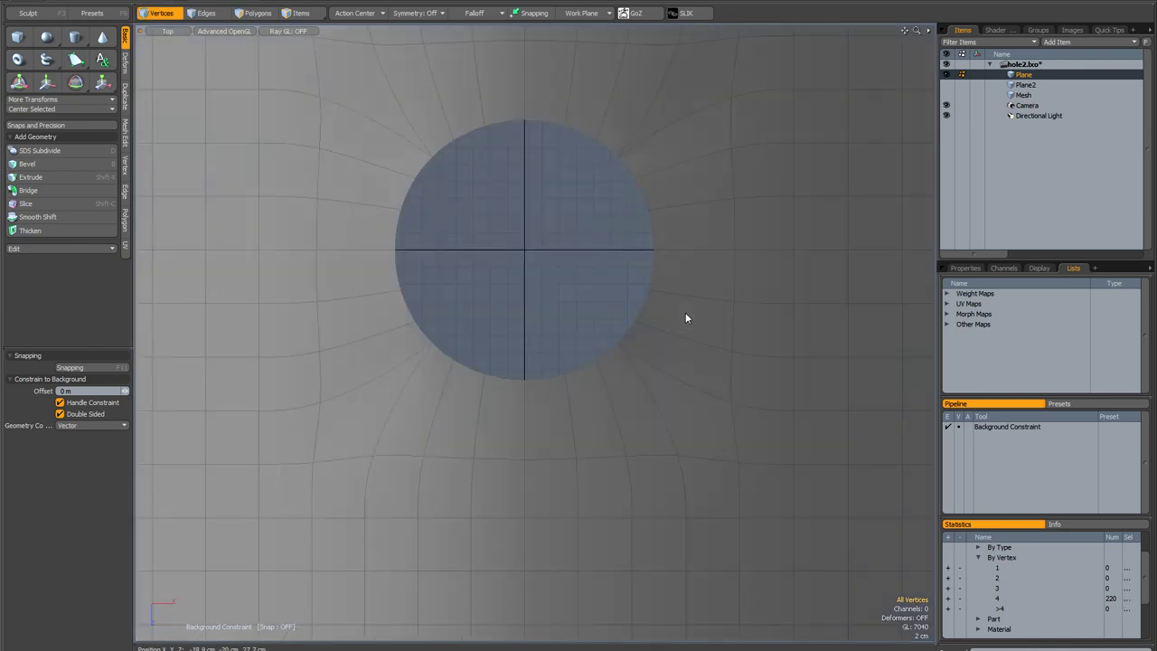
pyautogui.scroll(-2, 563, 248)
pyautogui.keyDown('alt'); pyautogui.keyDown('shift'); pyautogui.moveTo(563, 248); pyautogui.dragTo(558, 293); pyautogui.keyUp('shift'); pyautogui.keyUp('alt')
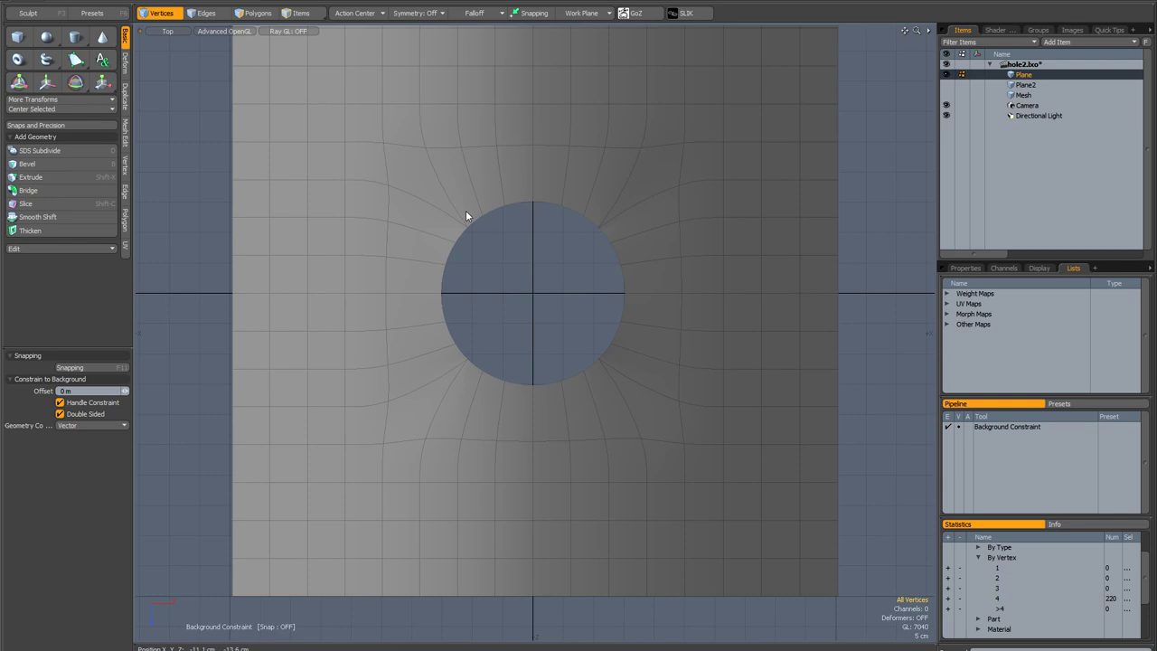
pyautogui.press('3')
pyautogui.moveTo(452, 201)
pyautogui.mouseDown()
pyautogui.moveTo(586, 191)
pyautogui.moveTo(640, 310)
pyautogui.moveTo(596, 375)
pyautogui.moveTo(440, 362)
pyautogui.moveTo(443, 214)
pyautogui.mouseUp()
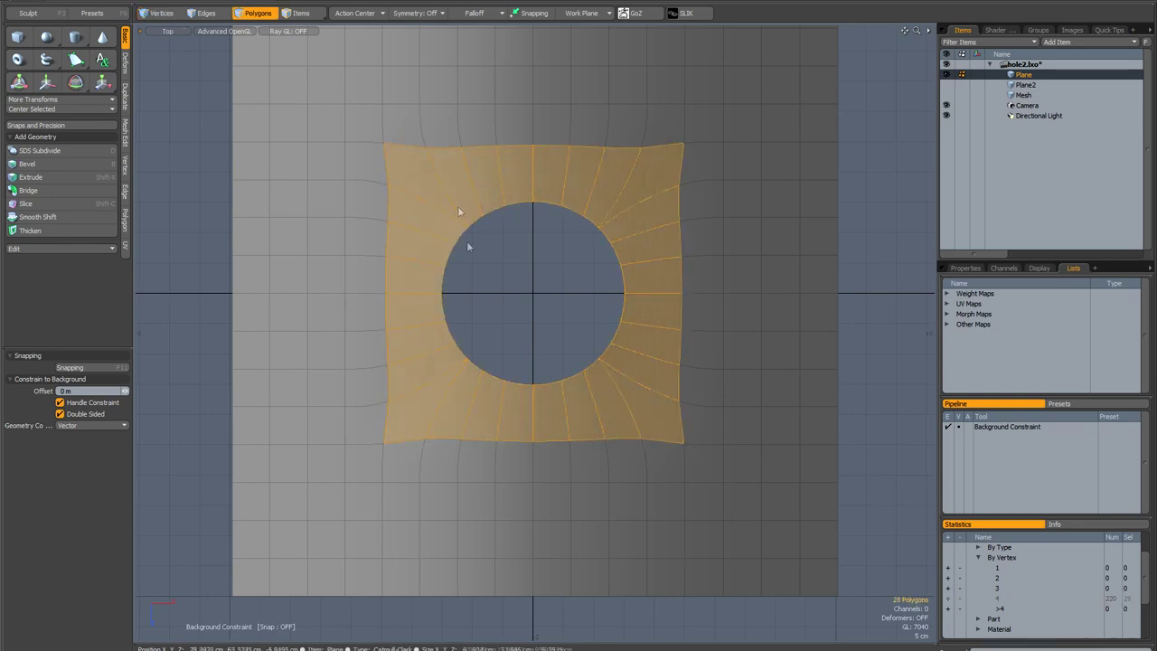
pyautogui.hotkey('alt', 'c')
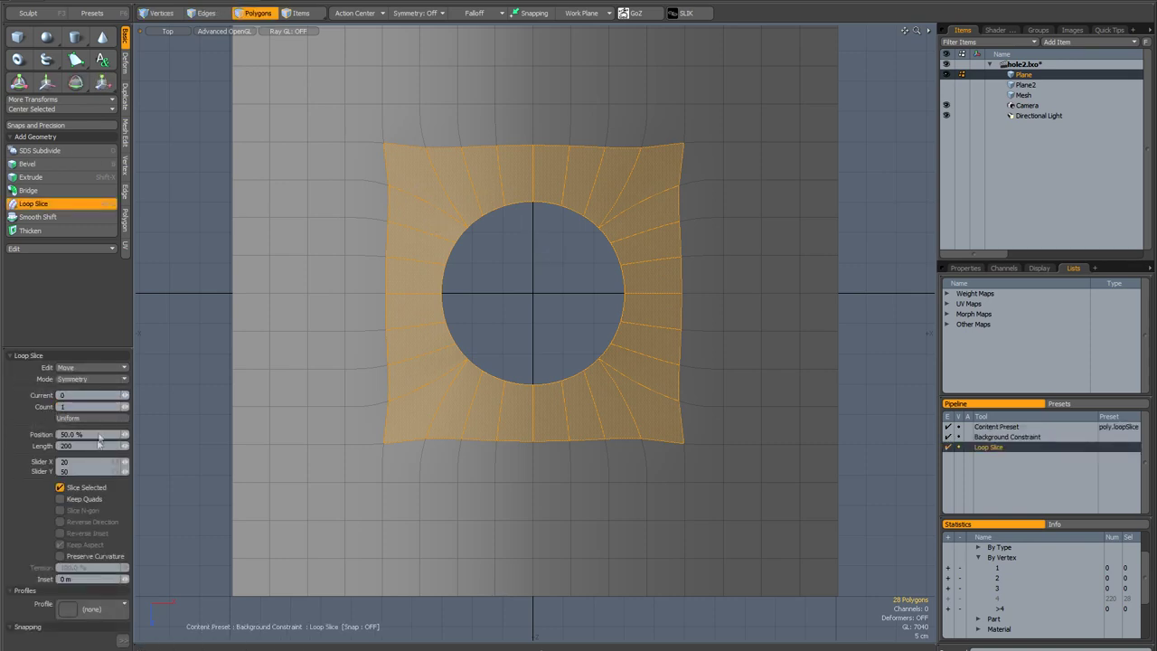
pyautogui.click(427, 239)
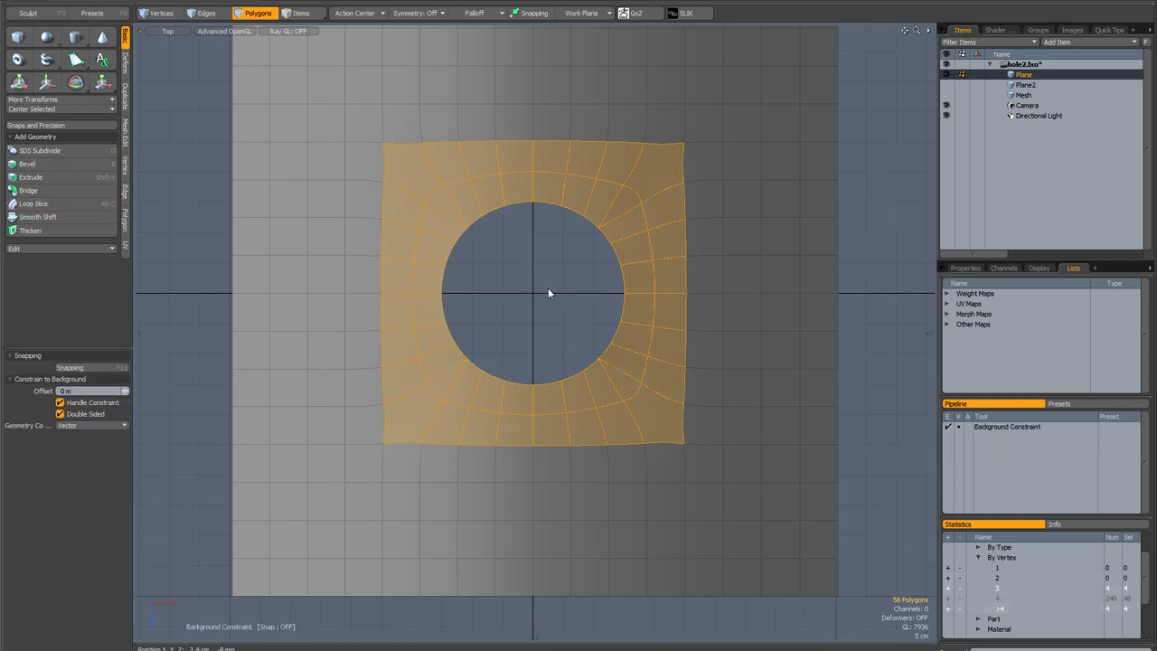
# - Drop the polygon selection and join averaged the two edges meeting at the hole's upper-left corner in the Top view
pyautogui.click(583, 307)
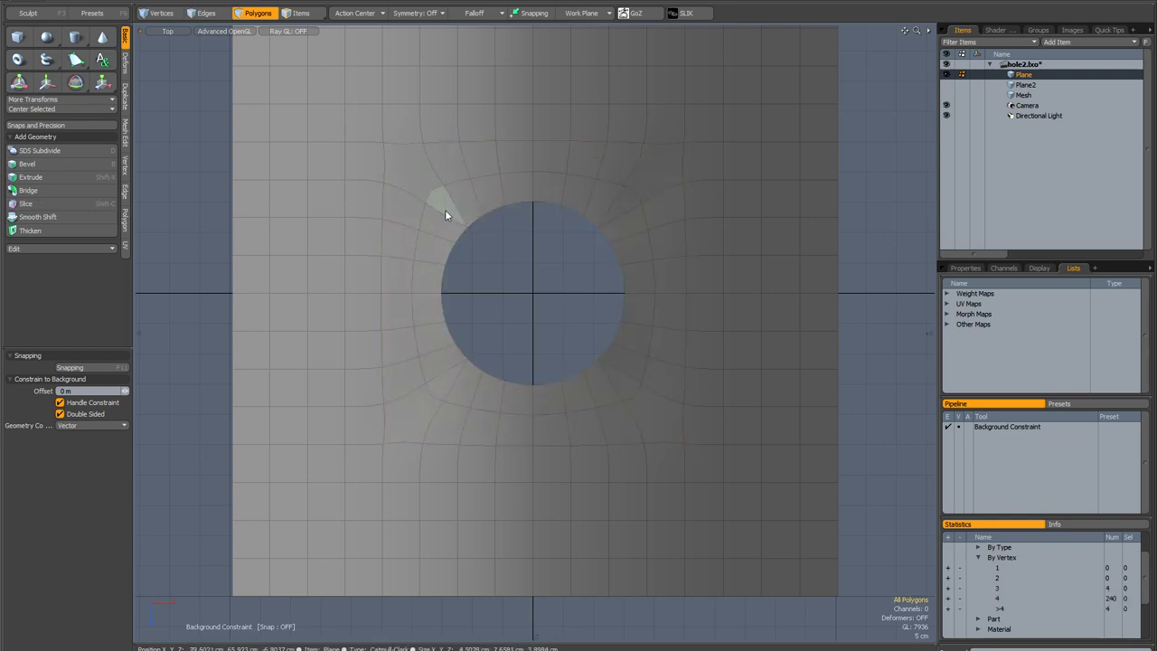
pyautogui.press('2')
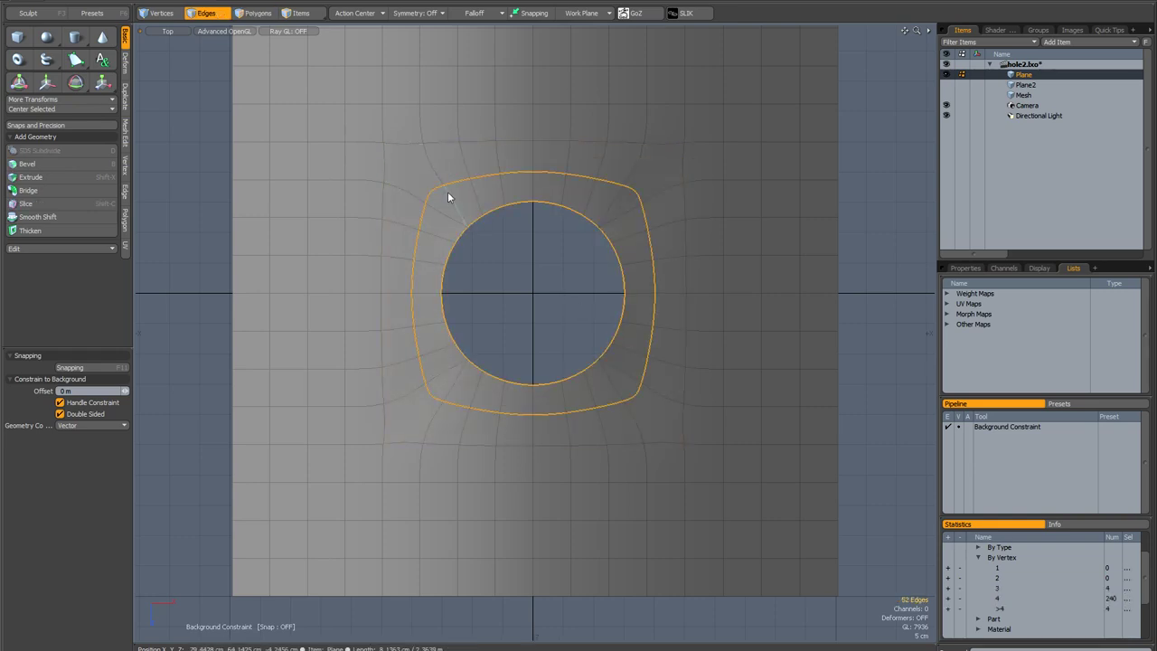
pyautogui.click(442, 215)
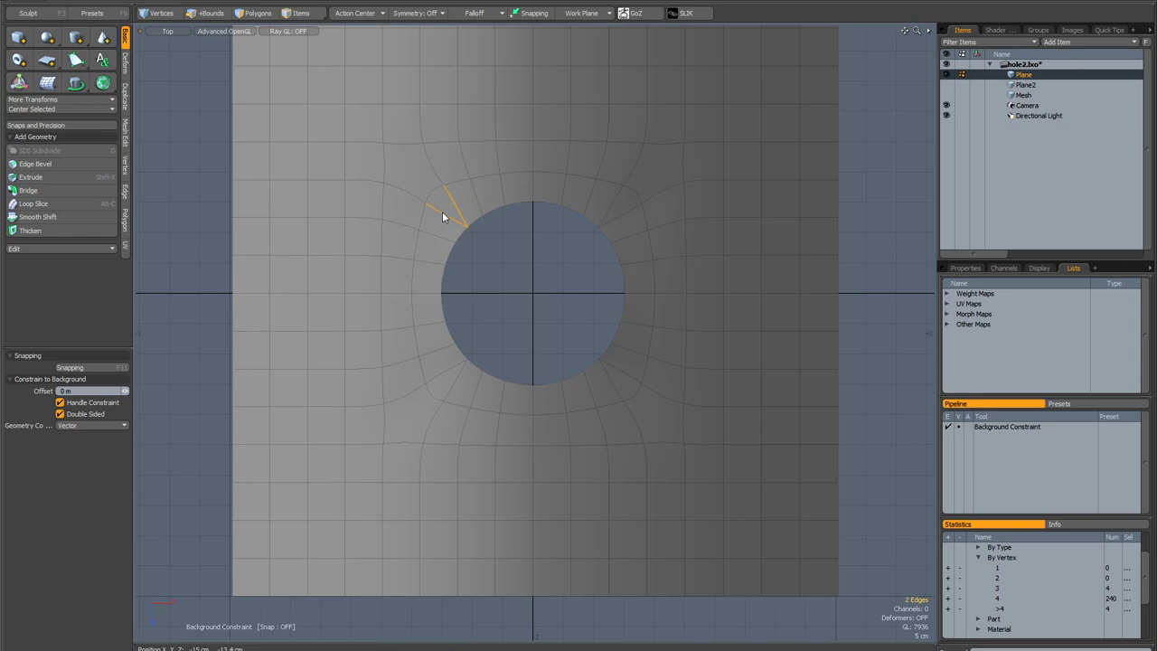
pyautogui.keyDown('shift'); pyautogui.click(442, 212); pyautogui.keyUp('shift')
pyautogui.click(126, 189)
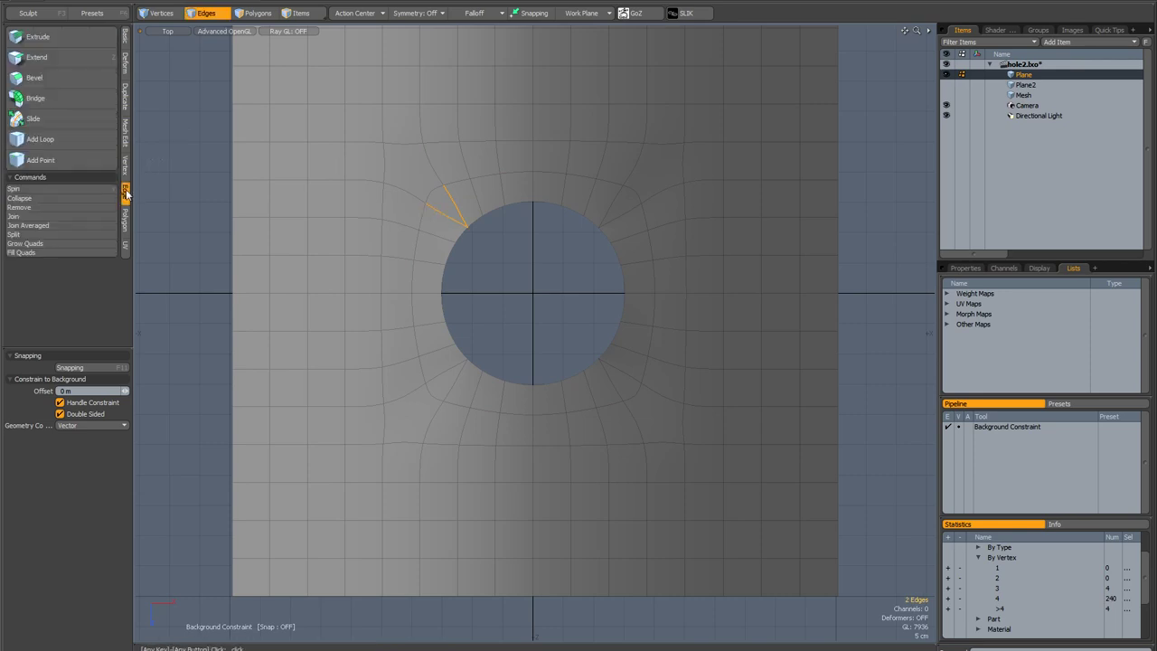
pyautogui.click(80, 224)
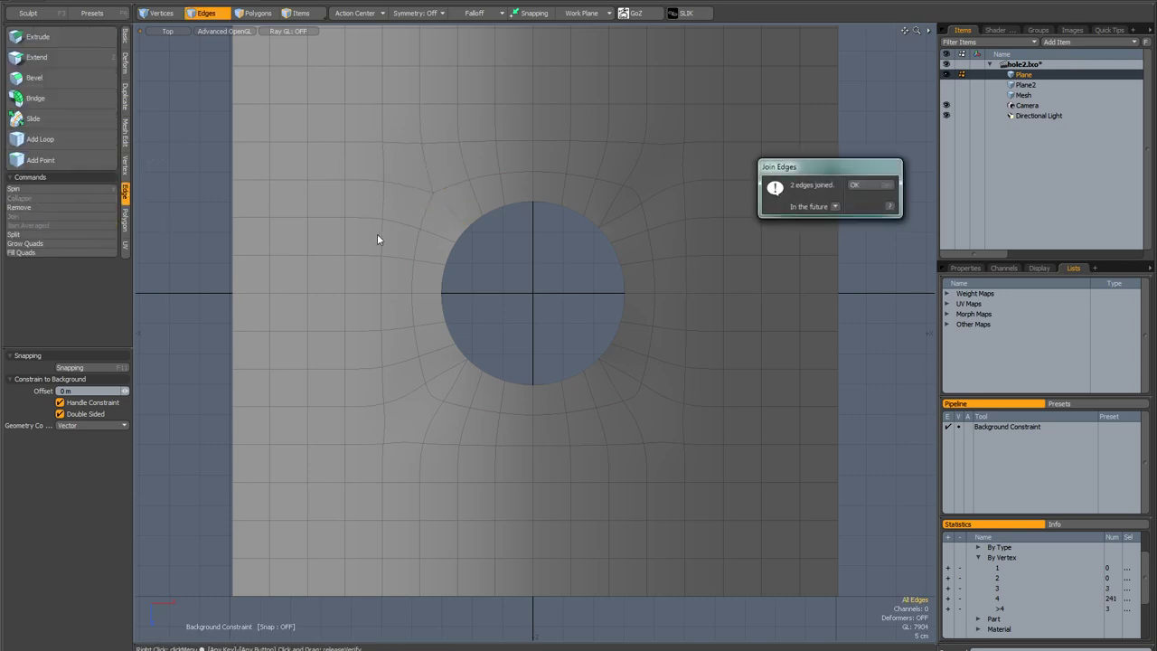
pyautogui.click(868, 187)
# - Join averaged the two converging edges at the hole's upper-right corner
pyautogui.click(615, 200)
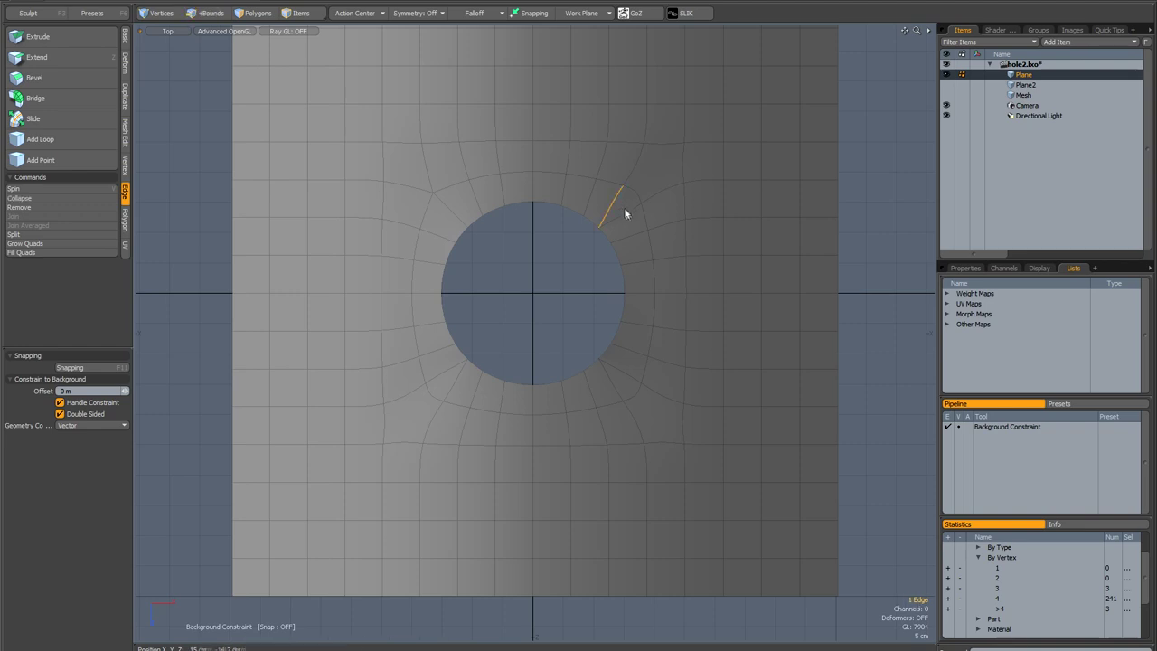
pyautogui.keyDown('shift'); pyautogui.click(625, 212); pyautogui.keyUp('shift')
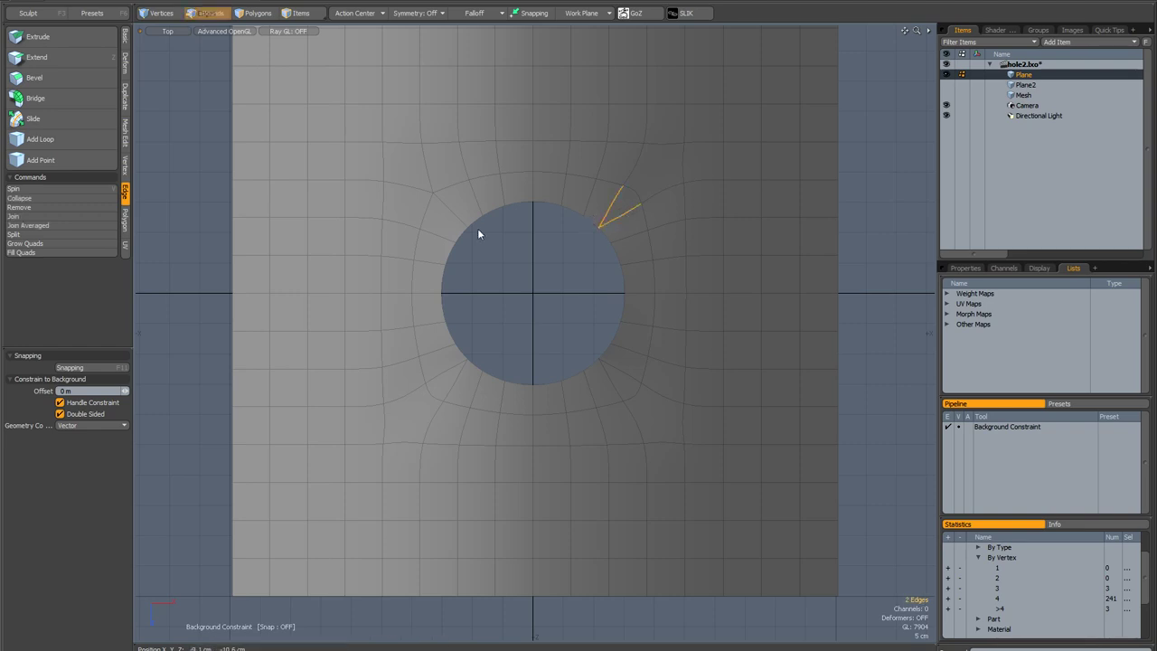
pyautogui.click(36, 225)
pyautogui.click(854, 184)
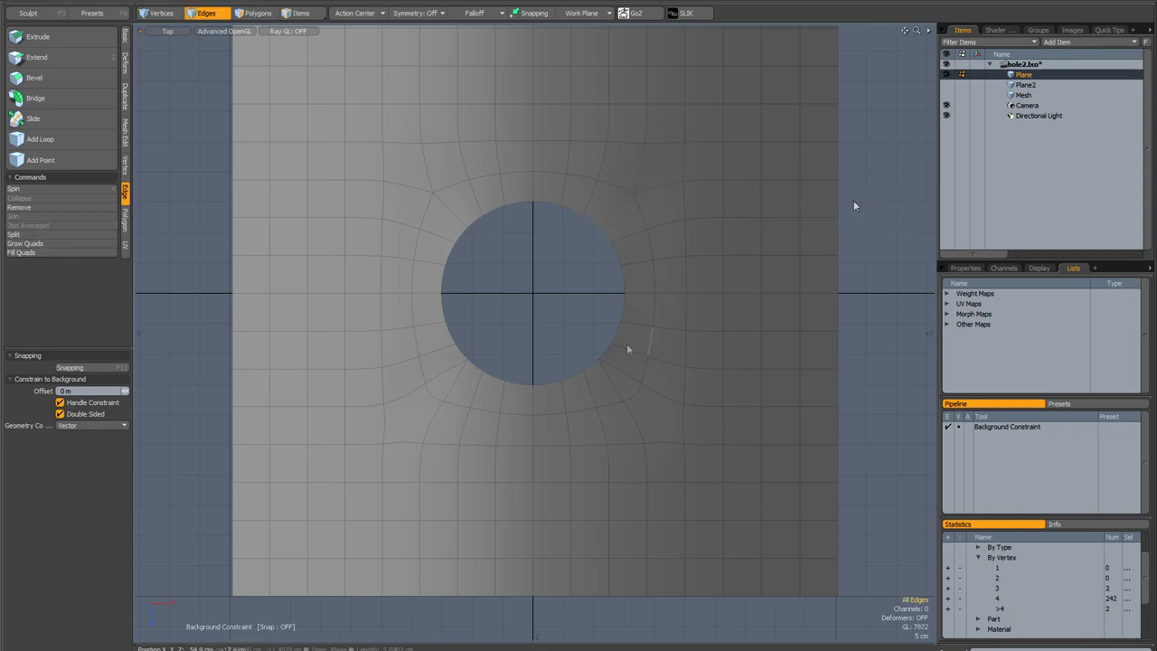
# - Join averaged the two converging edges at the hole's lower-right corner
pyautogui.click(624, 373)
pyautogui.keyDown('shift'); pyautogui.click(615, 386); pyautogui.keyUp('shift')
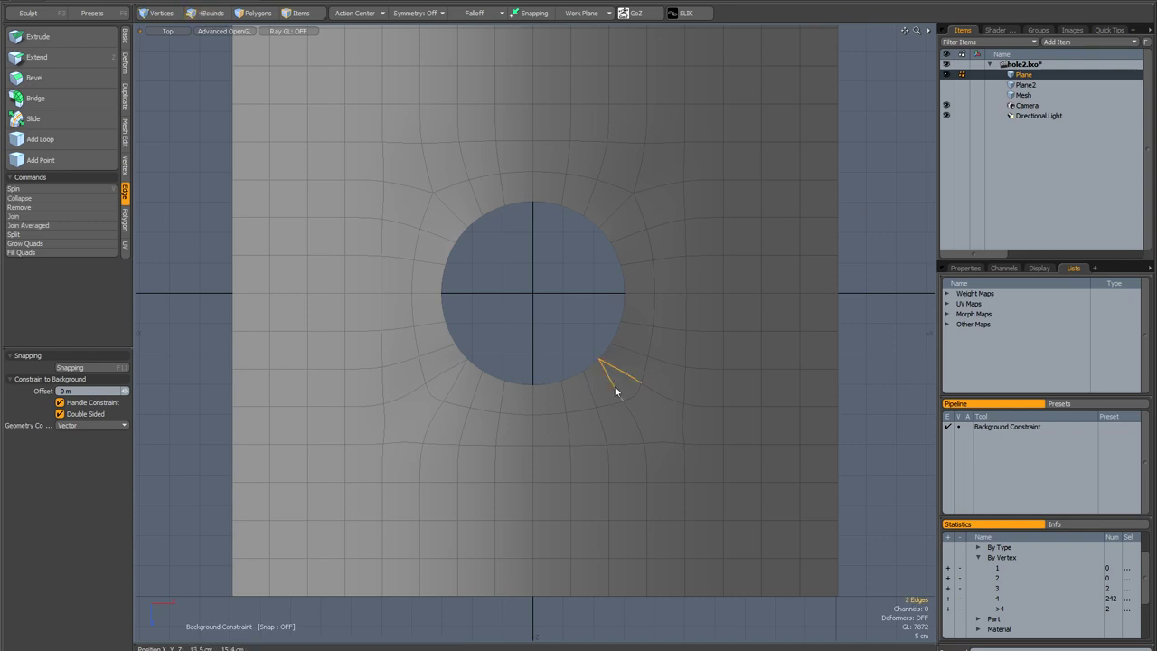
pyautogui.click(89, 227)
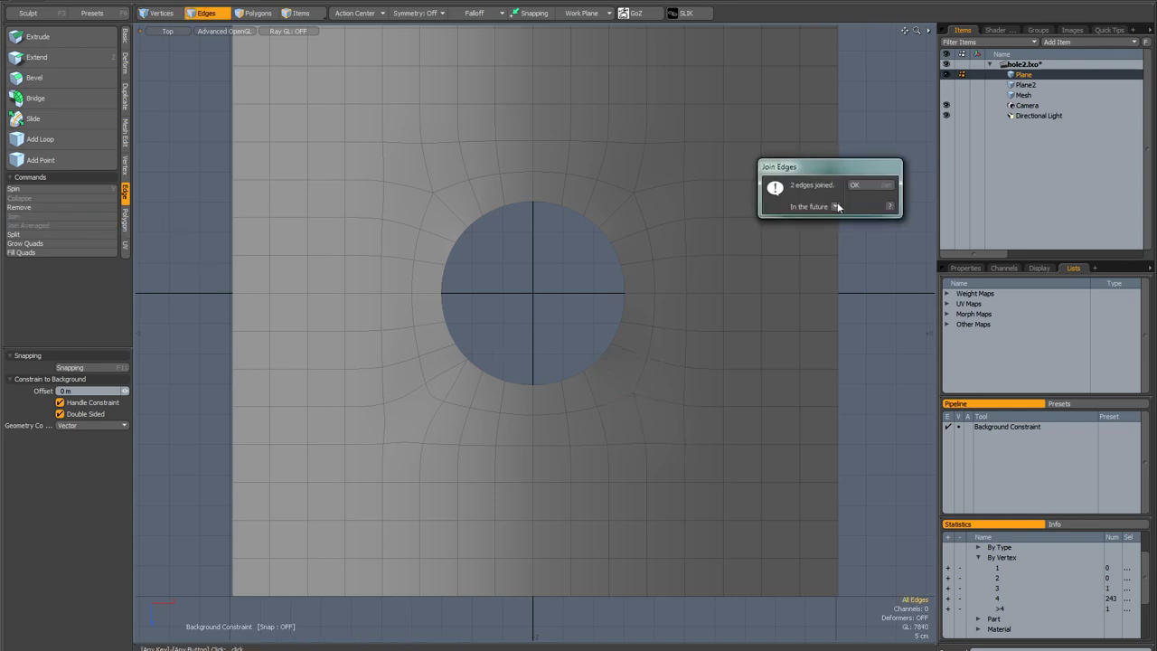
pyautogui.click(859, 185)
# - Join averaged the two converging edges at the hole's lower-left corner
pyautogui.click(445, 371)
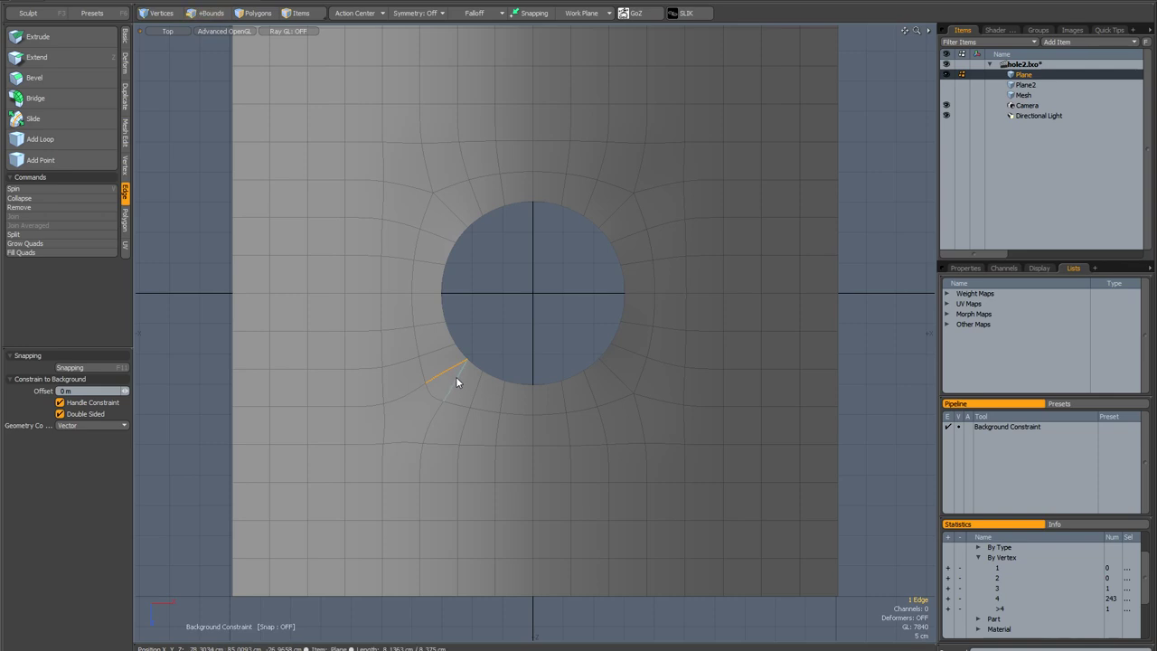
pyautogui.keyDown('shift'); pyautogui.click(456, 377); pyautogui.keyUp('shift')
pyautogui.click(90, 225)
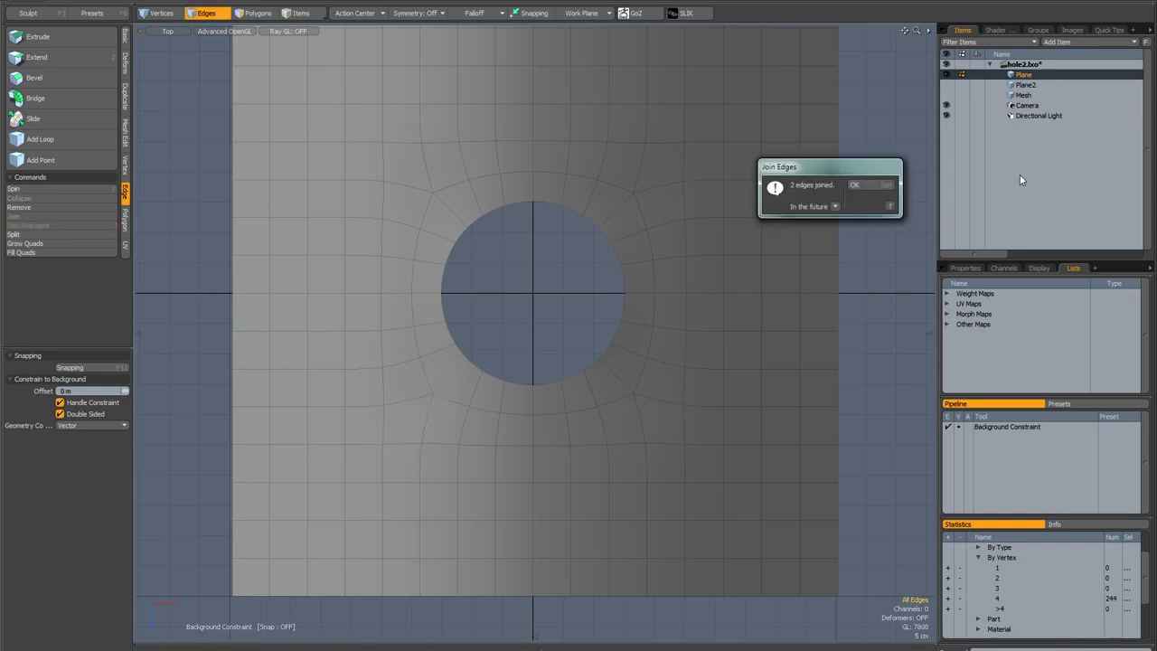
pyautogui.click(872, 186)
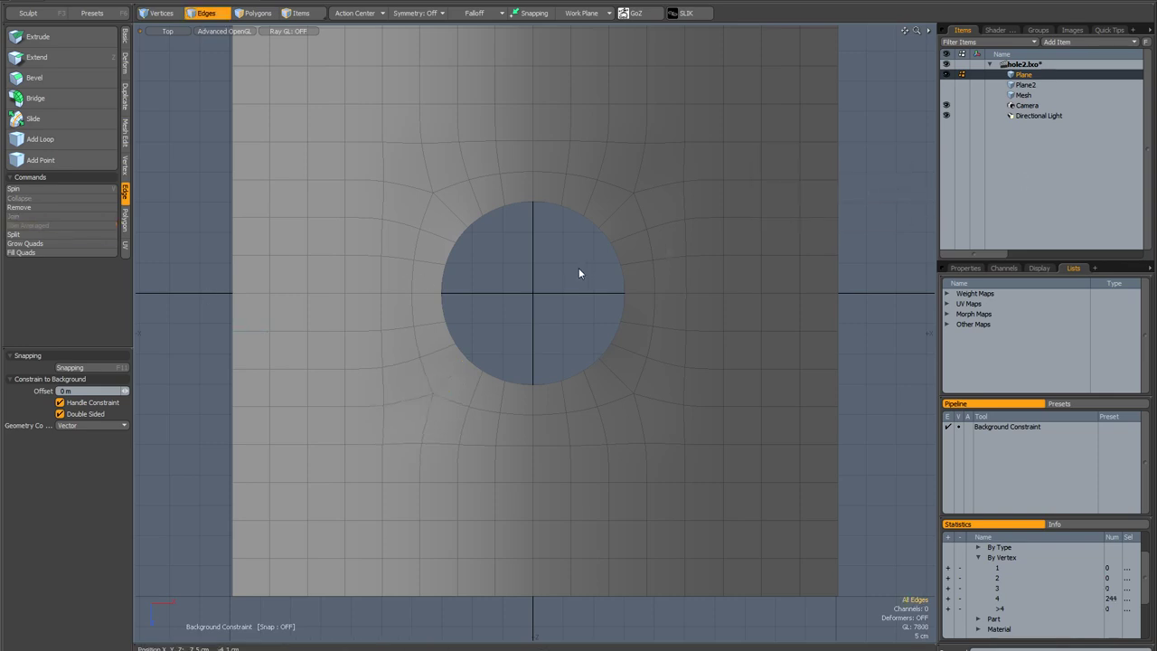
# - Examine the curved plane around the hole in perspective with Reflection shading, and return the viewport to Advanced OpenGL
pyautogui.keyDown('alt'); pyautogui.moveTo(578, 273); pyautogui.dragTo(555, 272); pyautogui.keyUp('alt')
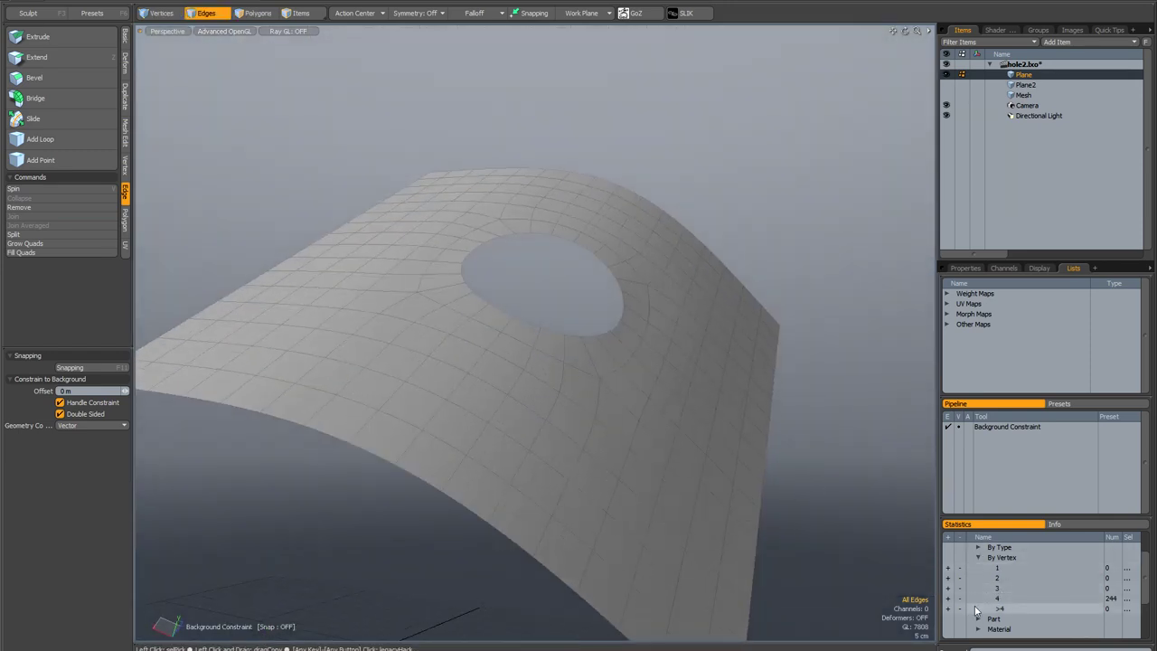
pyautogui.hotkey('ctrl', '2')
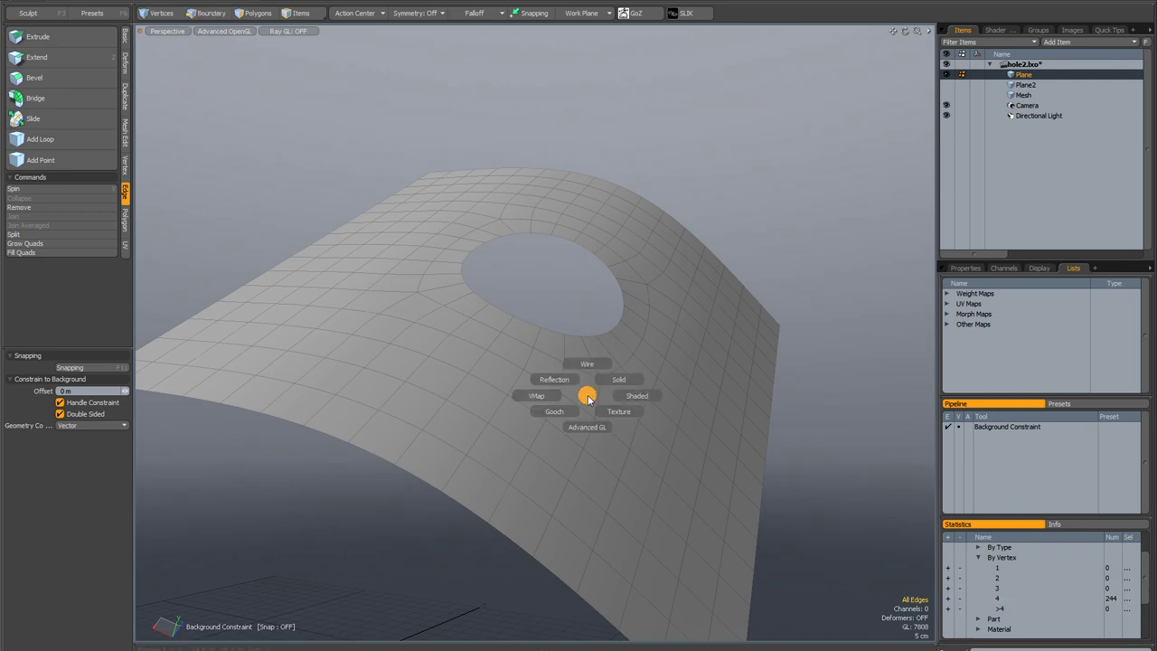
pyautogui.keyDown('ctrl'); pyautogui.click(565, 381); pyautogui.keyUp('ctrl')
pyautogui.moveTo(568, 373)
pyautogui.keyDown('alt'); pyautogui.mouseDown()
pyautogui.moveTo(570, 388)
pyautogui.moveTo(498, 358)
pyautogui.moveTo(467, 374)
pyautogui.moveTo(500, 421)
pyautogui.moveTo(553, 391)
pyautogui.moveTo(533, 359)
pyautogui.moveTo(483, 370)
pyautogui.moveTo(519, 421)
pyautogui.moveTo(564, 381)
pyautogui.mouseUp(); pyautogui.keyUp('alt')
pyautogui.scroll(3, 570, 383)
pyautogui.scroll(-3, 516, 408)
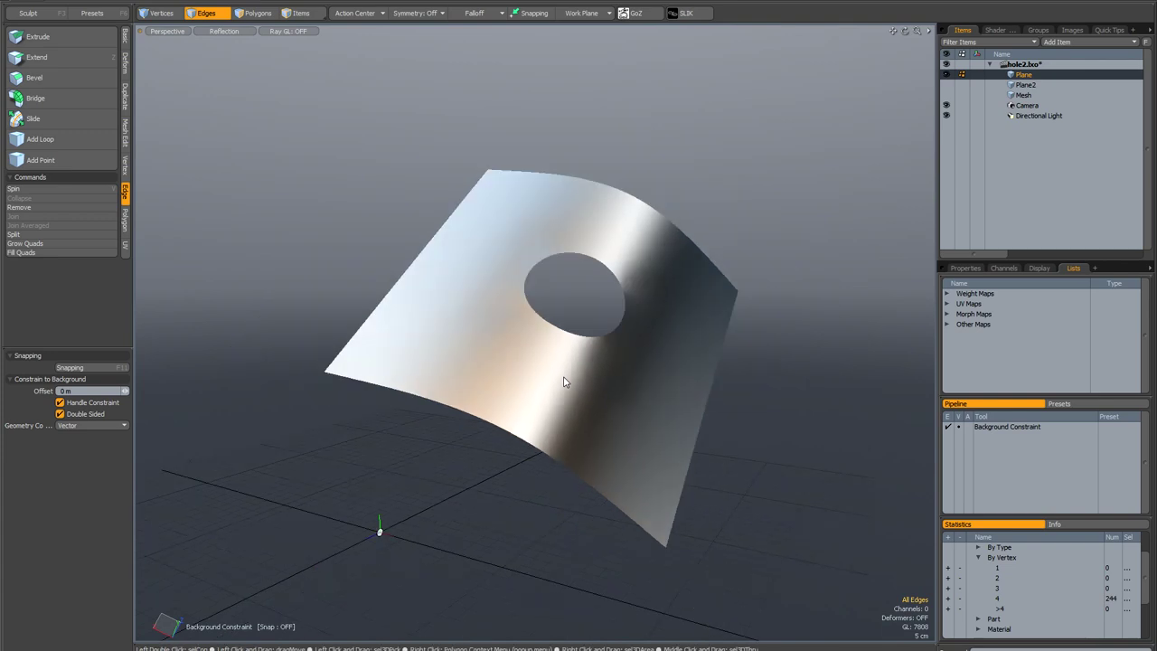
pyautogui.hotkey('ctrl', '2')
pyautogui.click(562, 407)
pyautogui.moveTo(561, 406)
pyautogui.keyDown('alt'); pyautogui.mouseDown()
pyautogui.moveTo(556, 427)
pyautogui.moveTo(530, 434)
pyautogui.moveTo(513, 419)
pyautogui.moveTo(566, 406)
pyautogui.mouseUp(); pyautogui.keyUp('alt')
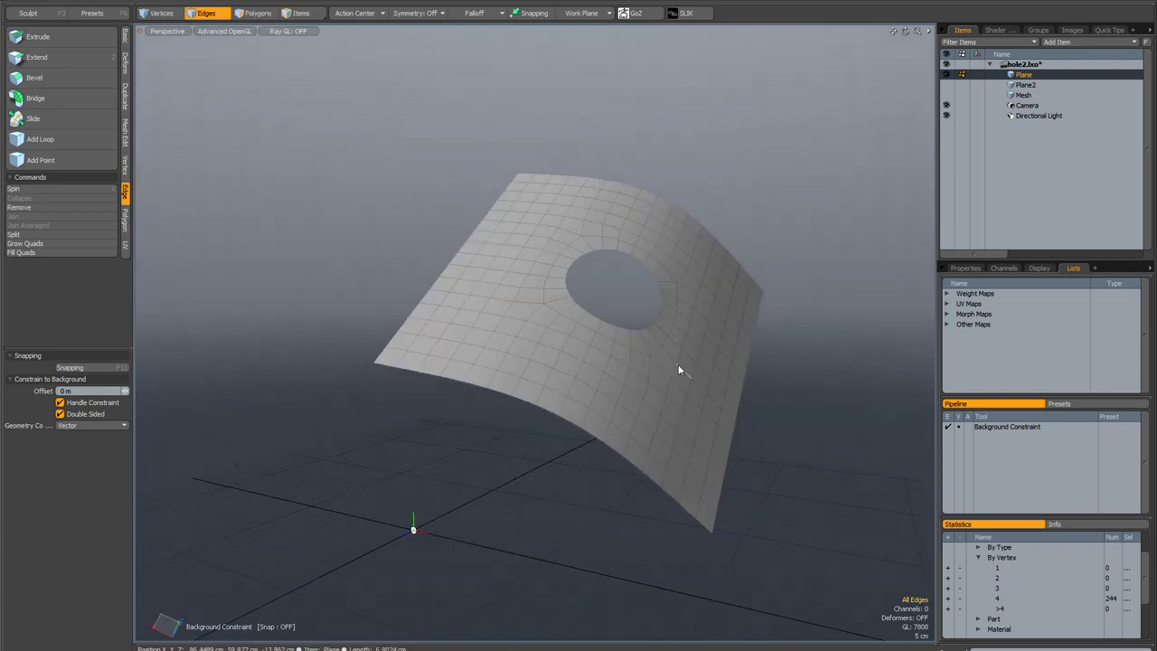